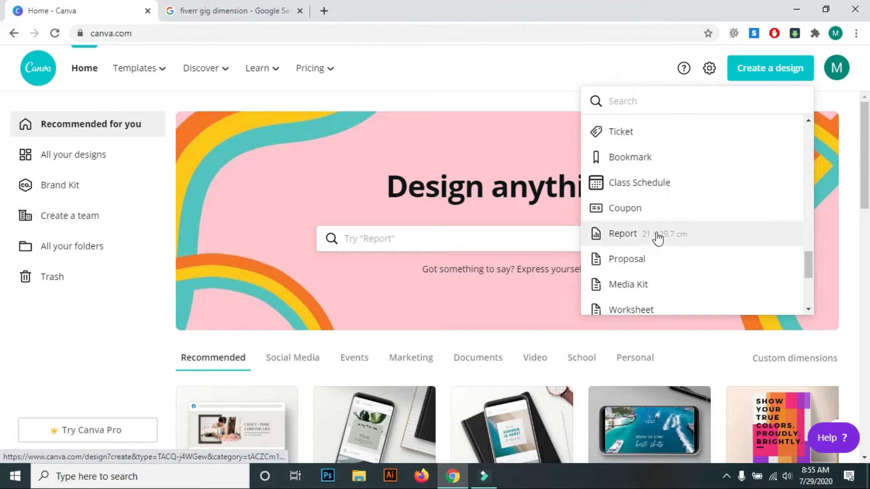
# - Create a new blank design with custom dimensions of 1100 × 744 px
pyautogui.scroll(3, 685, 225)
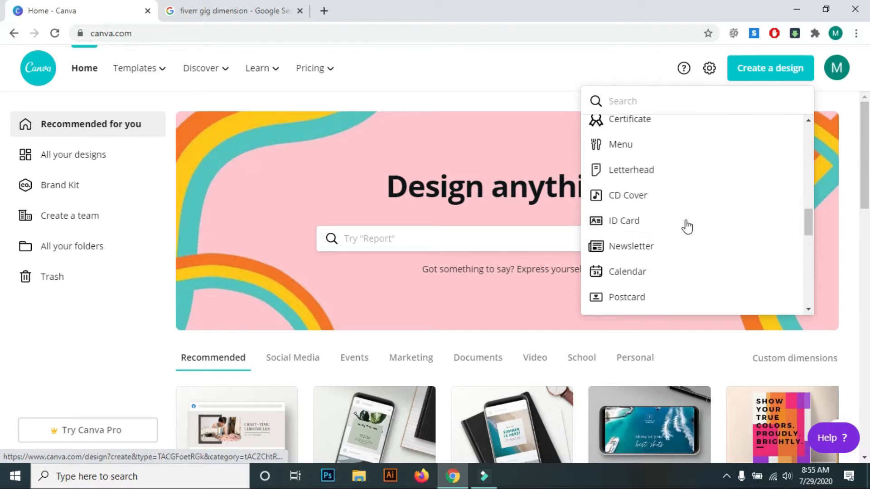
pyautogui.scroll(1, 694, 221)
pyautogui.scroll(6, 693, 222)
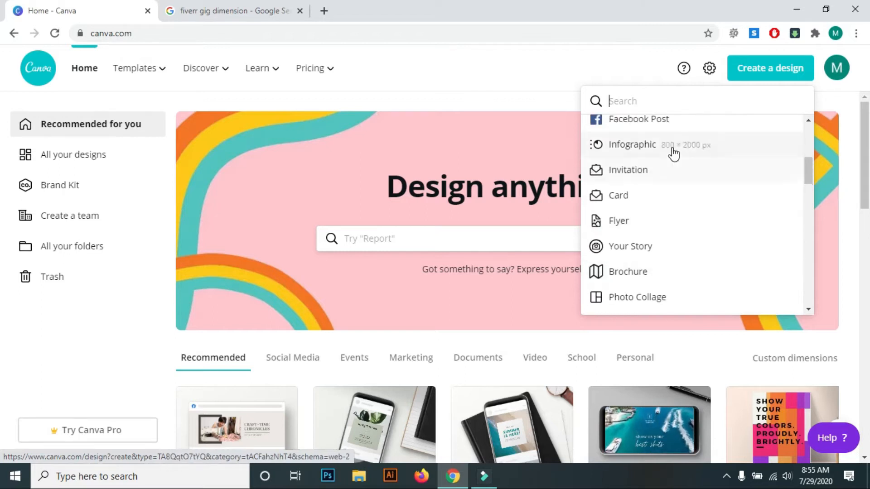
pyautogui.scroll(5, 678, 146)
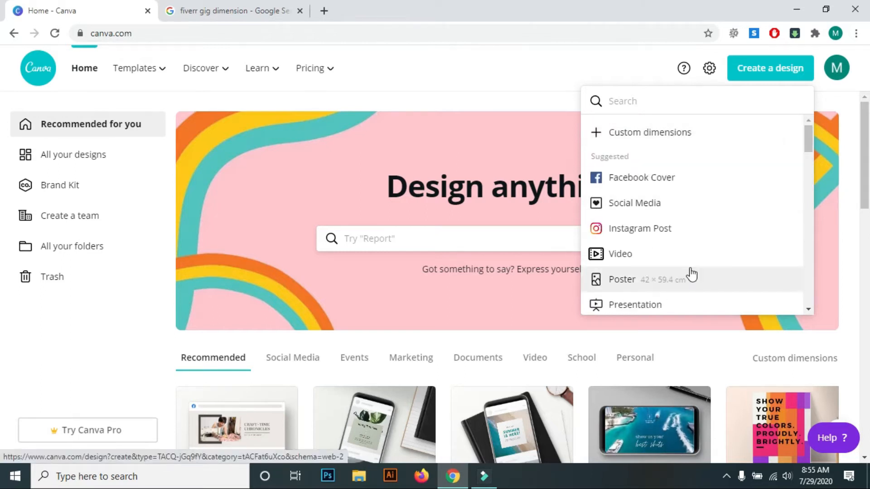
pyautogui.click(693, 133)
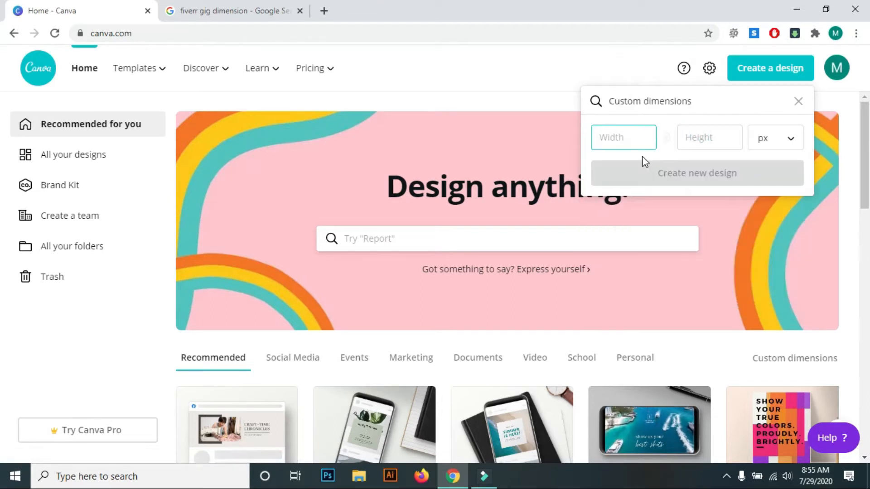
pyautogui.write('1100')
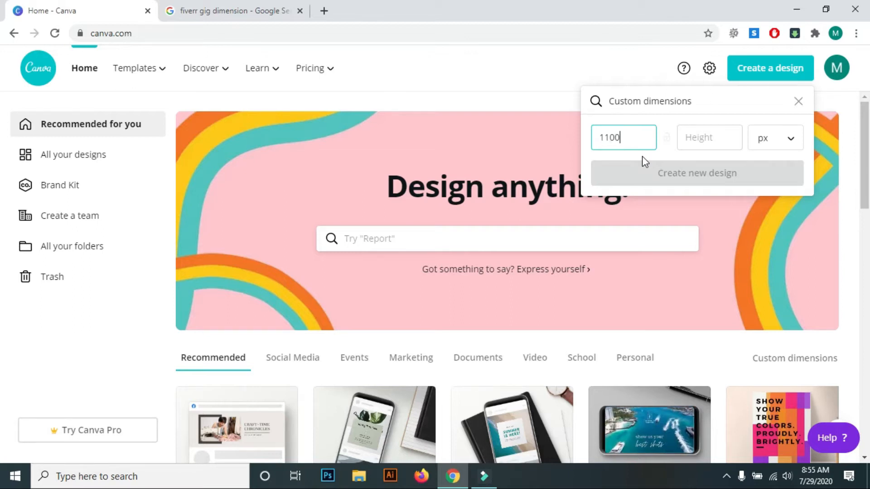
pyautogui.click(707, 142)
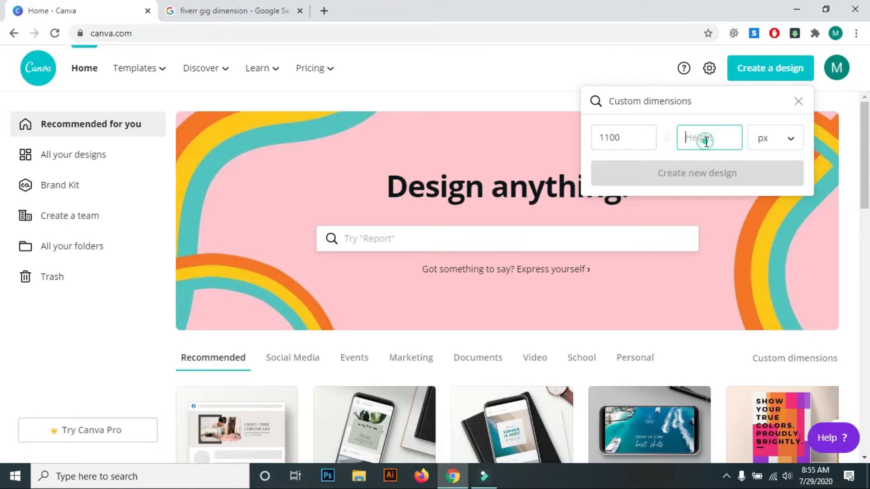
pyautogui.write('7')
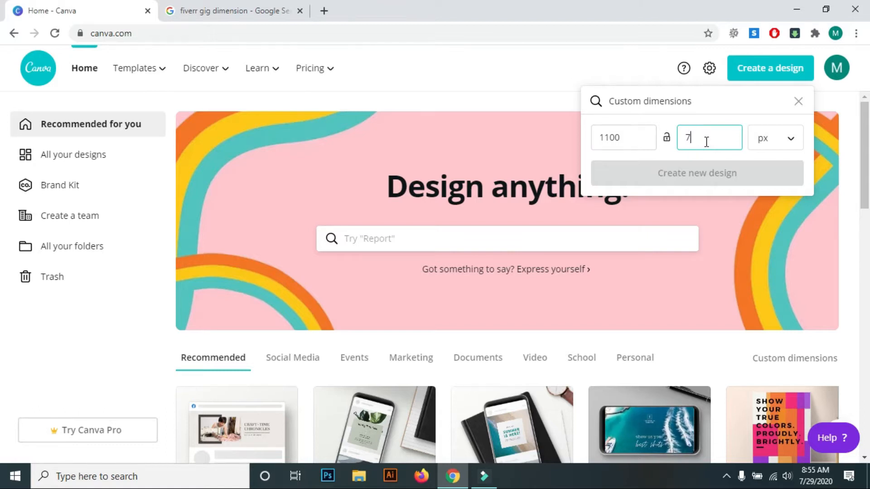
pyautogui.write('40')
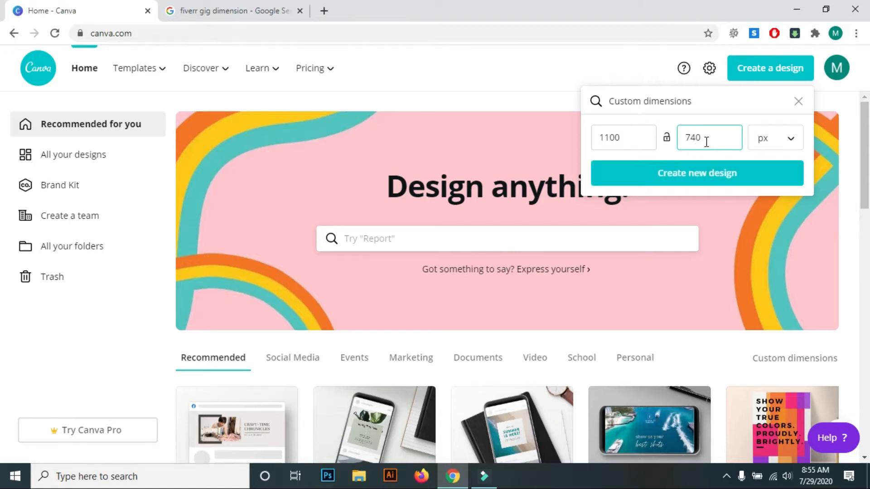
pyautogui.press('BackSpace')
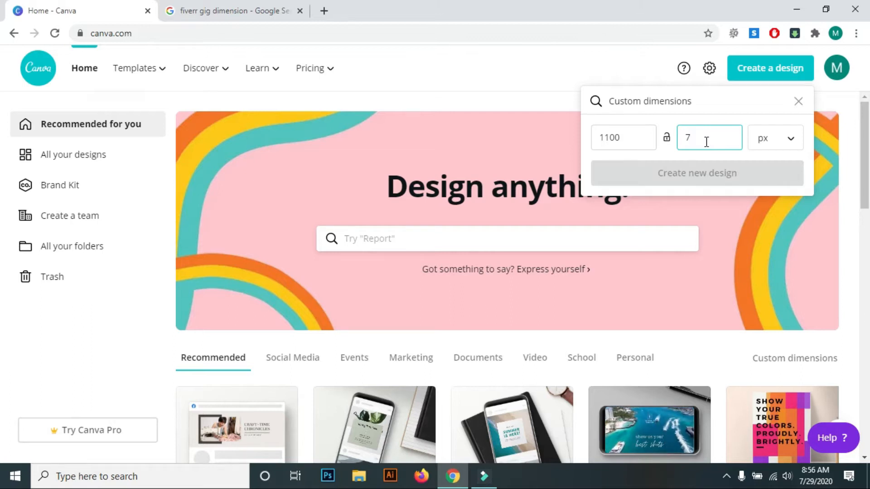
pyautogui.write('44')
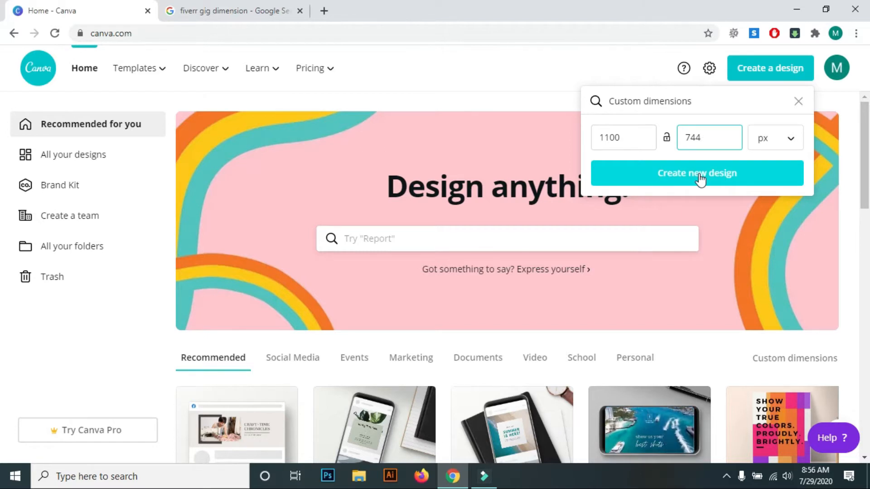
pyautogui.click(700, 178)
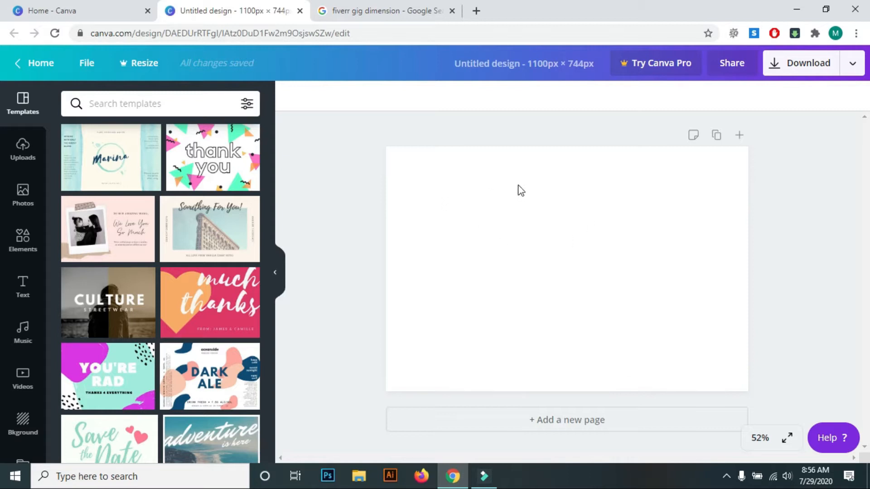
pyautogui.click(338, 155)
pyautogui.click(769, 233)
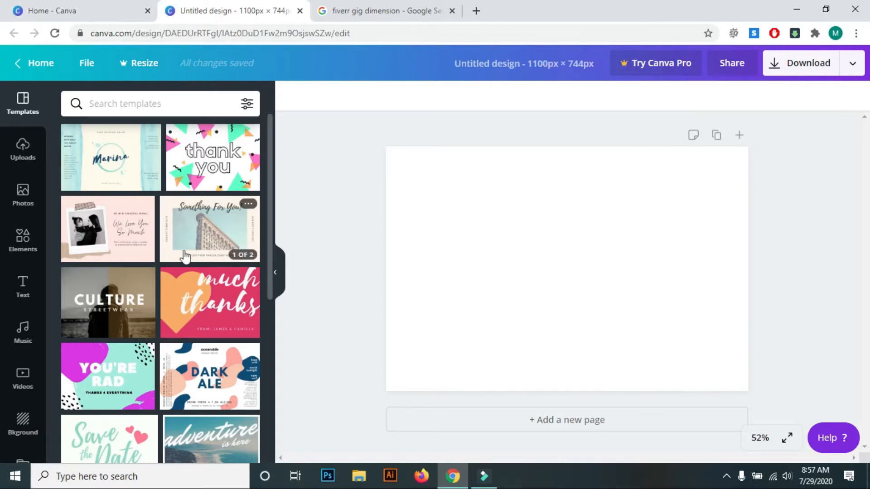
# - Look through the suggested templates for a layout that suits the blank design
pyautogui.scroll(-9, 186, 263)
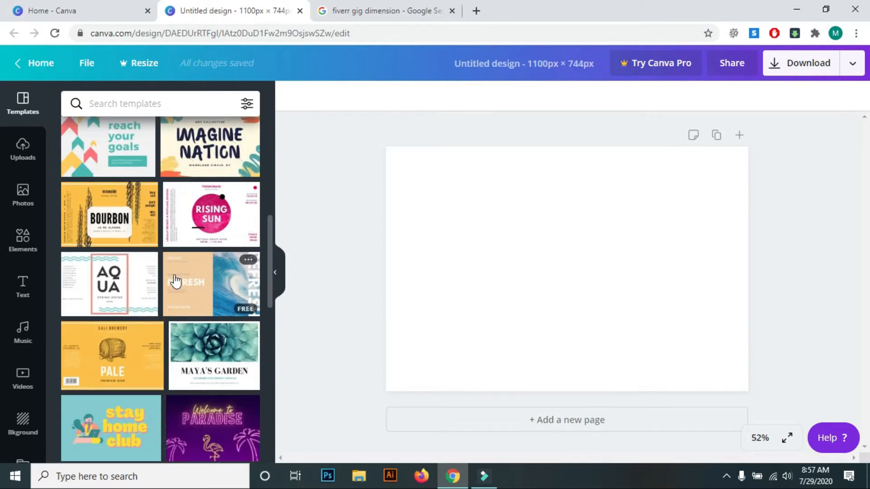
pyautogui.scroll(-5, 176, 281)
pyautogui.scroll(-3, 189, 291)
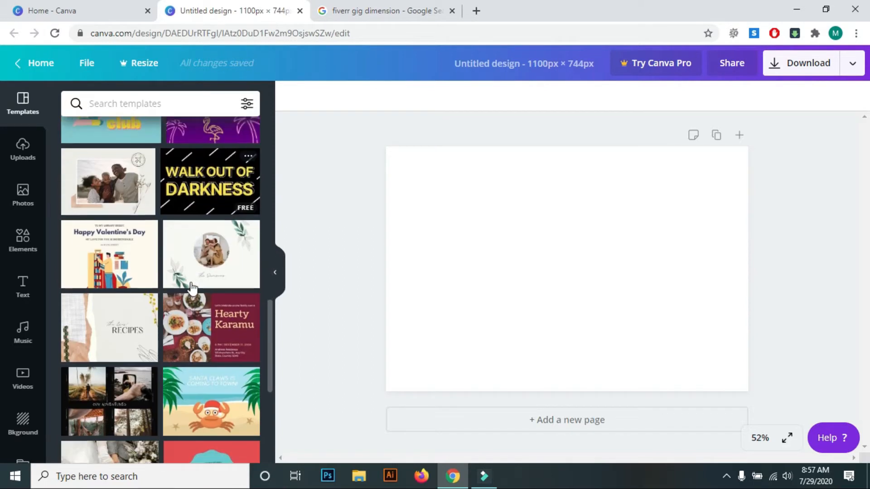
pyautogui.scroll(-3, 161, 306)
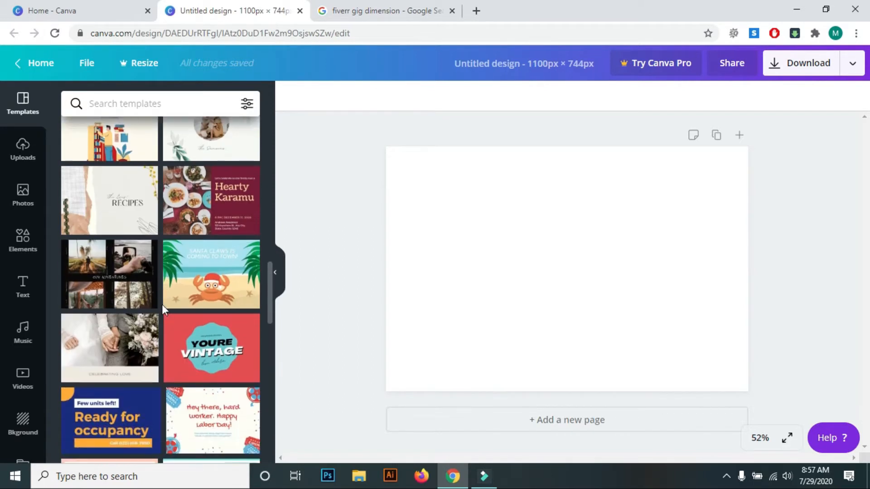
pyautogui.scroll(-2, 186, 302)
pyautogui.scroll(-1, 197, 301)
pyautogui.scroll(-1, 197, 300)
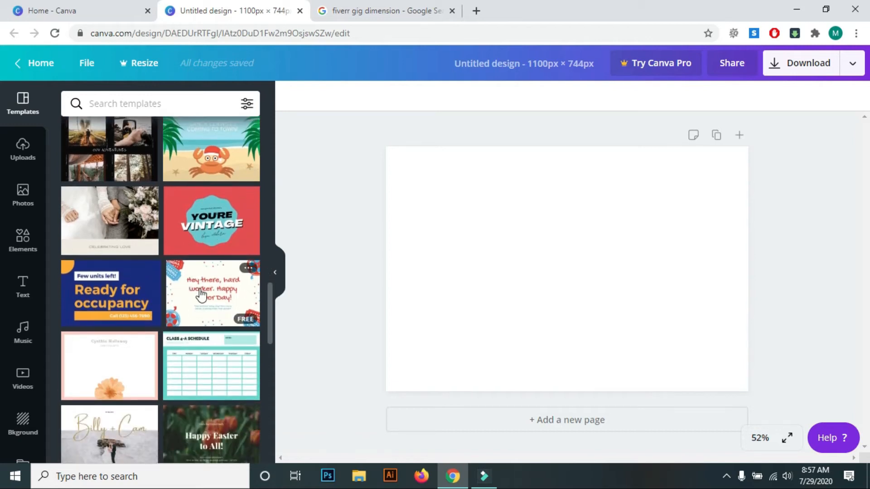
pyautogui.scroll(-3, 181, 353)
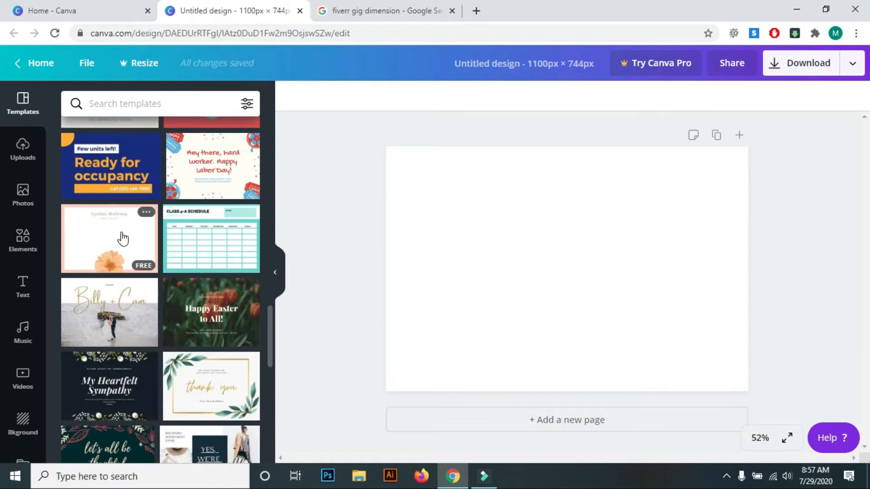
pyautogui.scroll(10, 122, 242)
pyautogui.scroll(4, 136, 247)
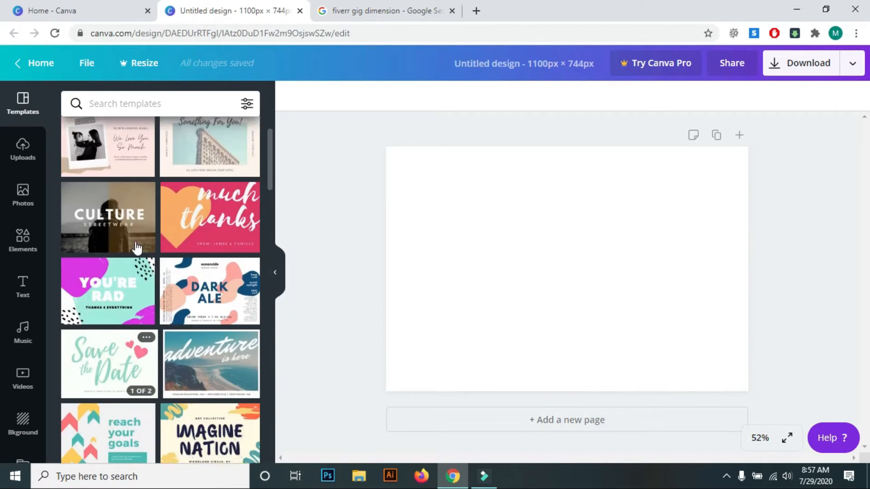
# - Try the "Something For You!" page of the Cream Photograph Hotel Gift Certificate template on the blank page, and undo it
pyautogui.click(206, 232)
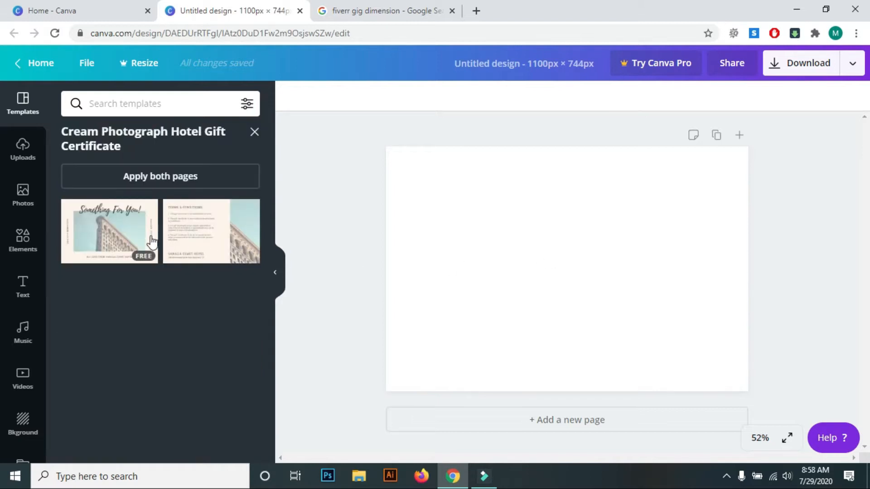
pyautogui.click(132, 239)
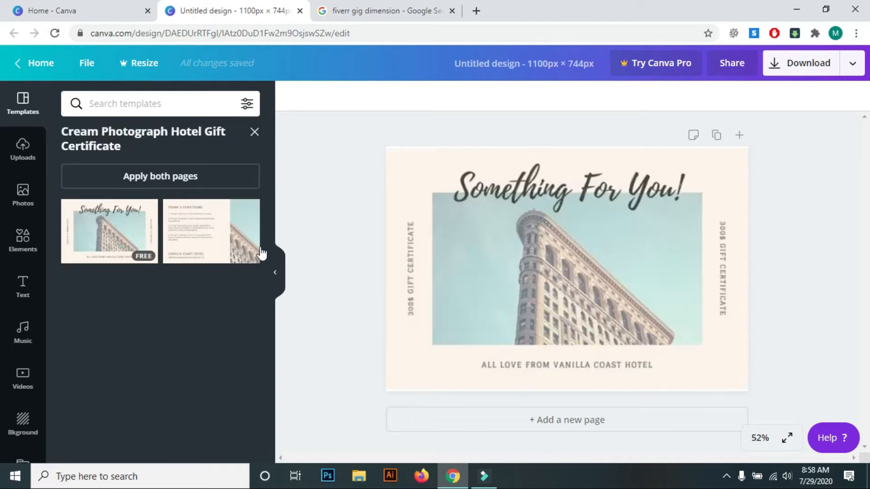
pyautogui.click(593, 259)
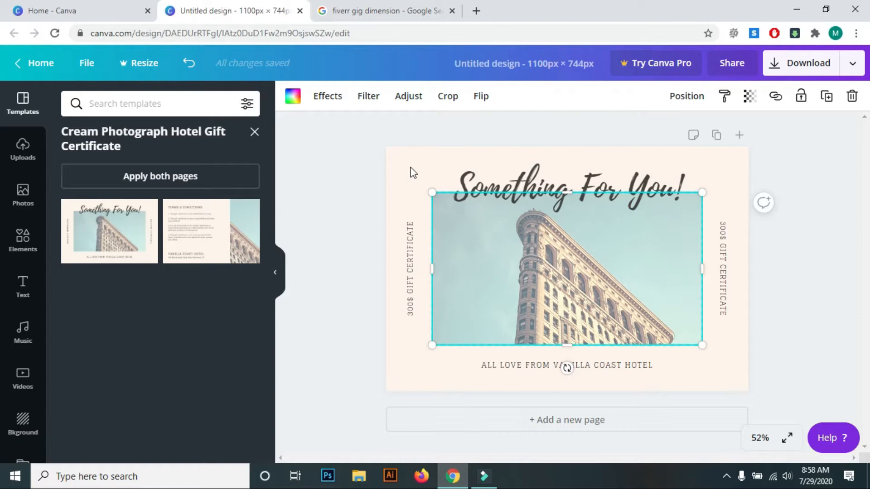
pyautogui.hotkey('ctrl', 'z')
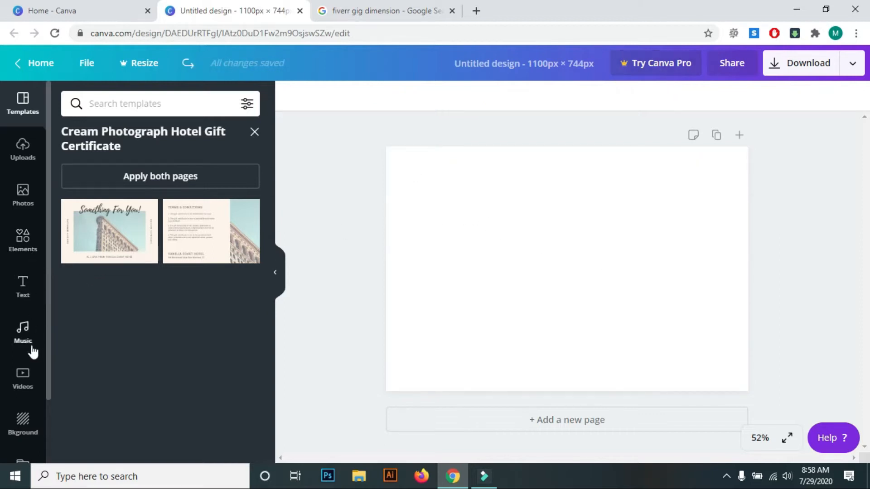
# - Fill the blank page with the free background photo of a waterfront city skyline under a blue and purple sky
pyautogui.click(22, 420)
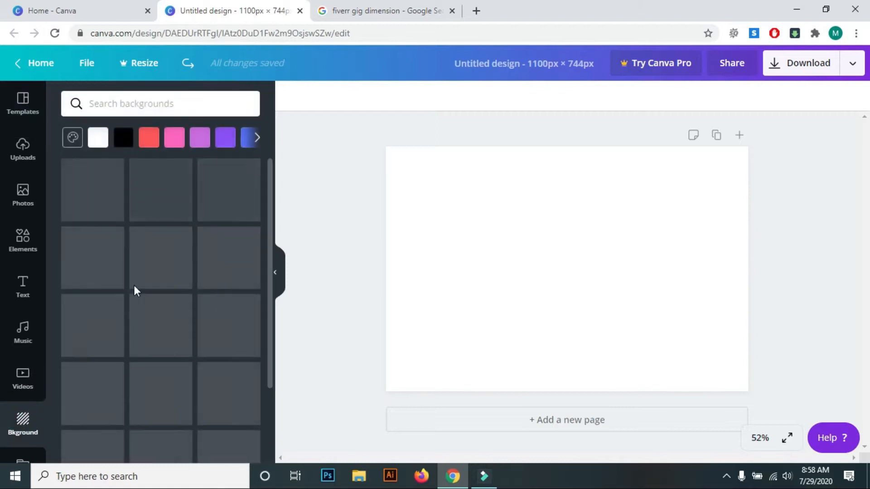
pyautogui.scroll(-5, 176, 245)
pyautogui.scroll(-10, 193, 258)
pyautogui.scroll(-10, 193, 257)
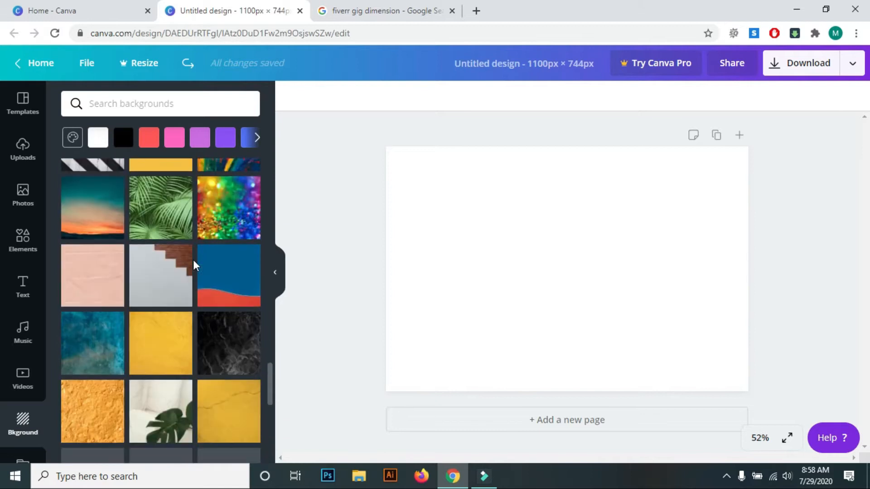
pyautogui.scroll(-5, 193, 259)
pyautogui.scroll(5, 193, 259)
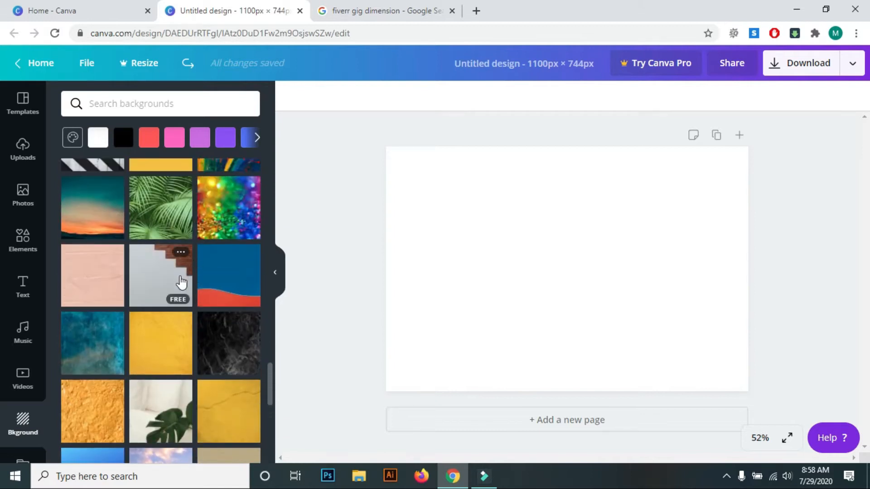
pyautogui.scroll(-10, 210, 287)
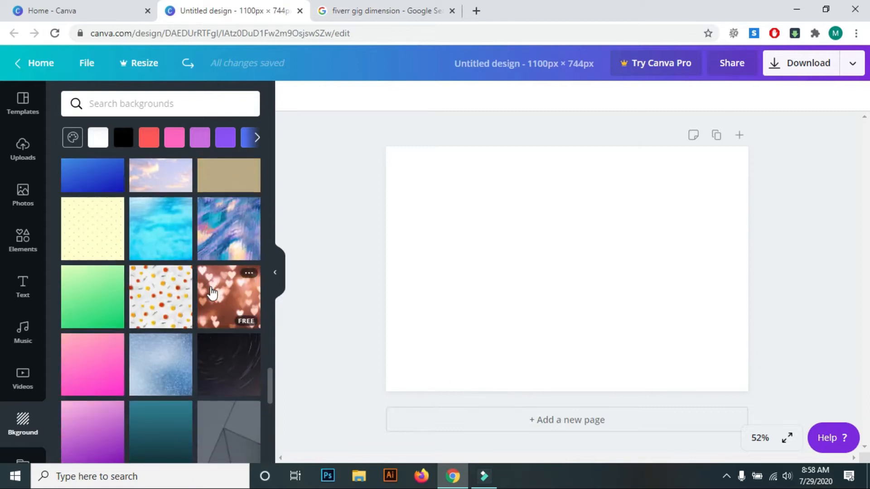
pyautogui.scroll(-10, 211, 294)
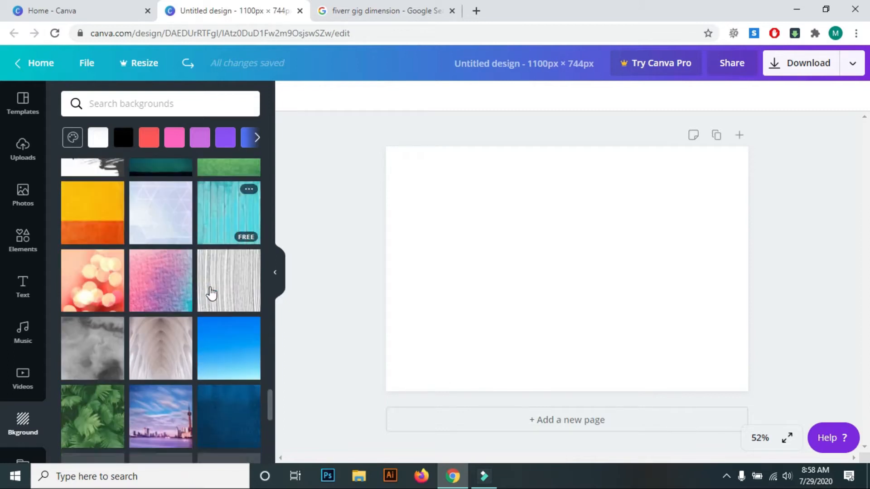
pyautogui.scroll(-3, 211, 294)
pyautogui.scroll(3, 209, 291)
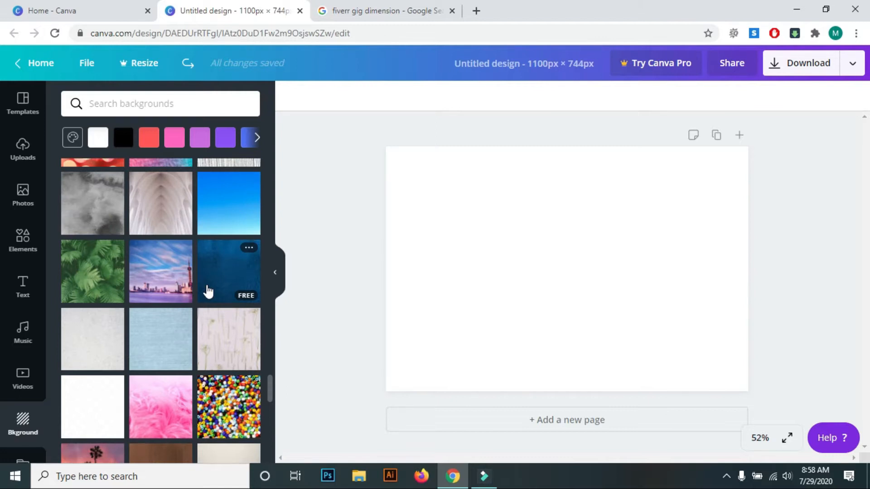
pyautogui.click(149, 278)
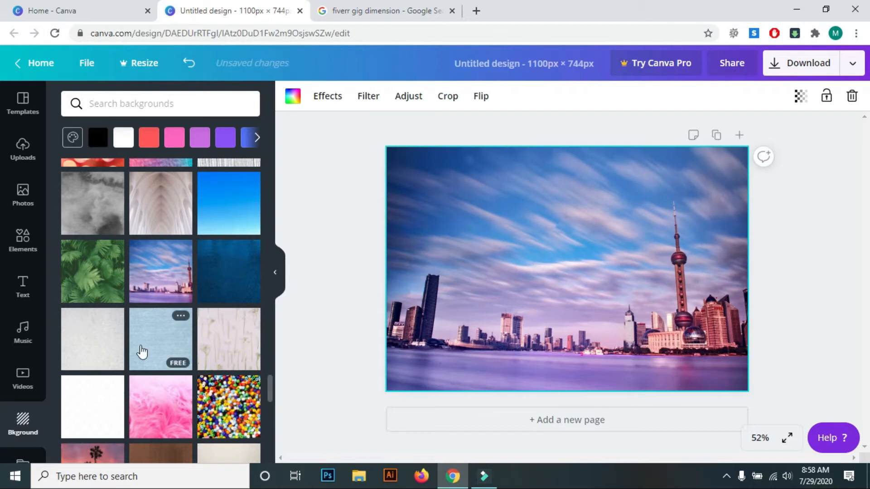
# - Replace the page background with the free black-and-white photo of a curved high-rise tower seen from below
pyautogui.scroll(-5, 140, 350)
pyautogui.scroll(-13, 141, 351)
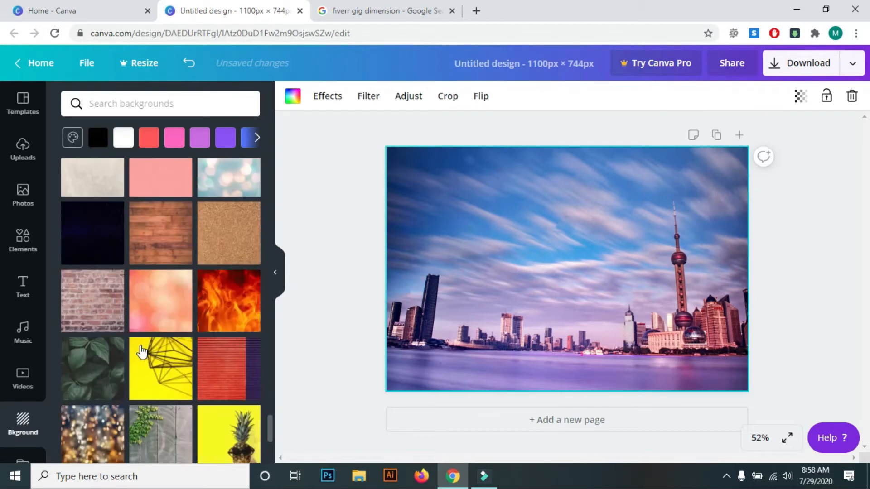
pyautogui.scroll(-10, 142, 351)
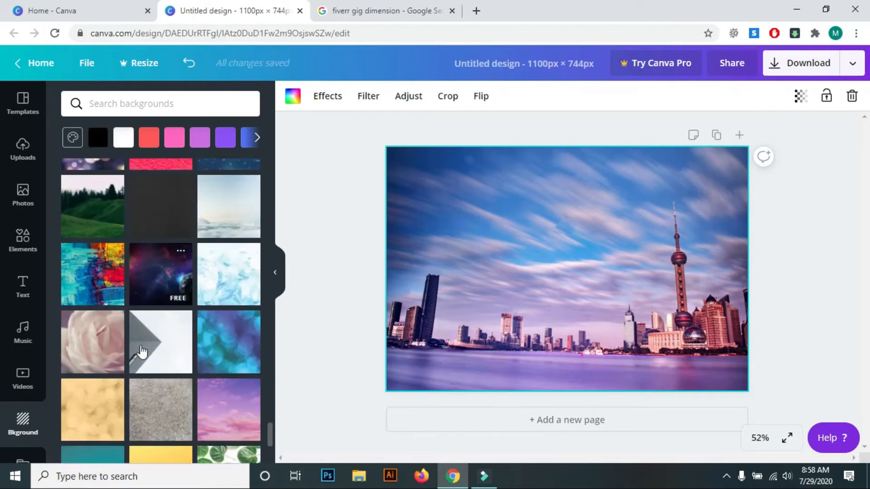
pyautogui.scroll(-10, 141, 351)
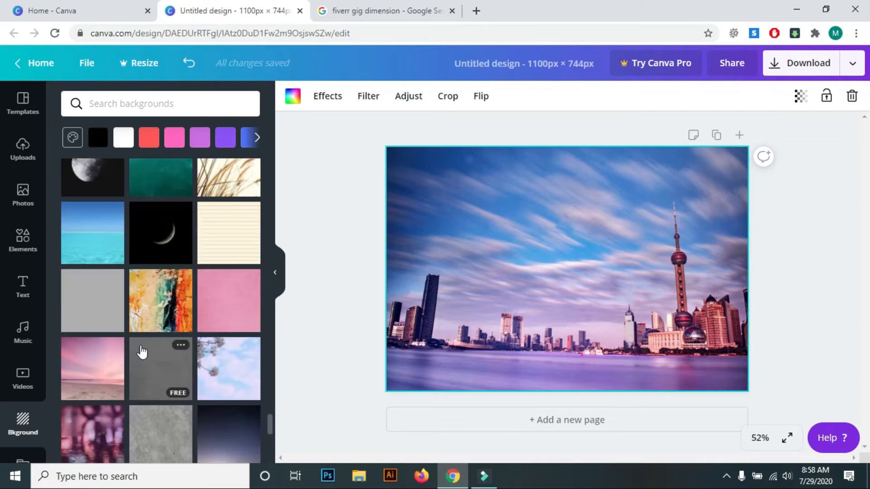
pyautogui.scroll(-3, 140, 348)
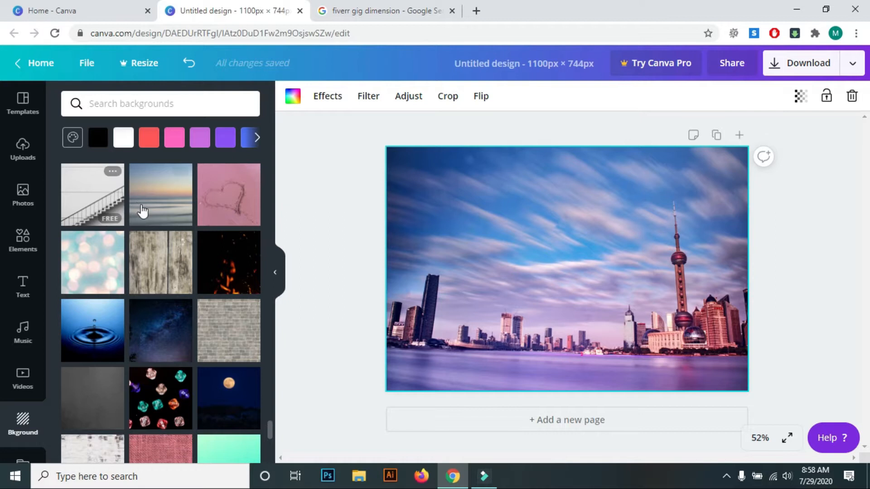
pyautogui.scroll(-6, 165, 283)
pyautogui.scroll(-4, 164, 283)
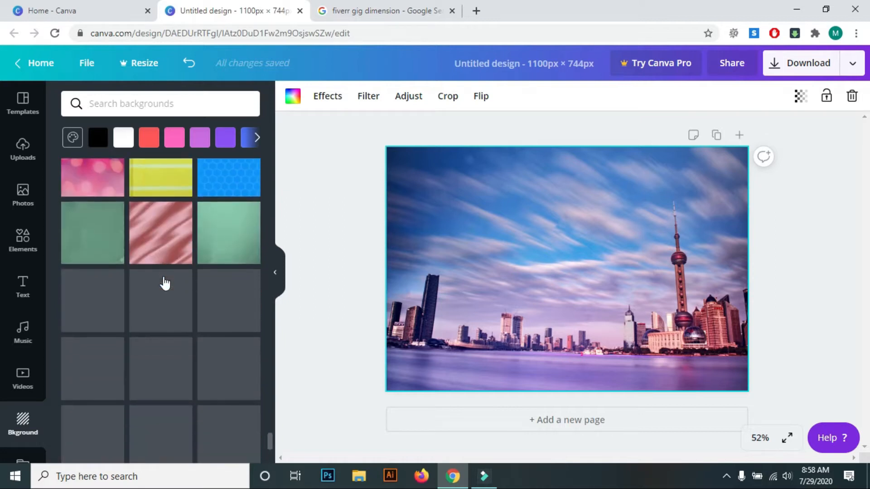
pyautogui.scroll(3, 164, 284)
pyautogui.scroll(-10, 164, 284)
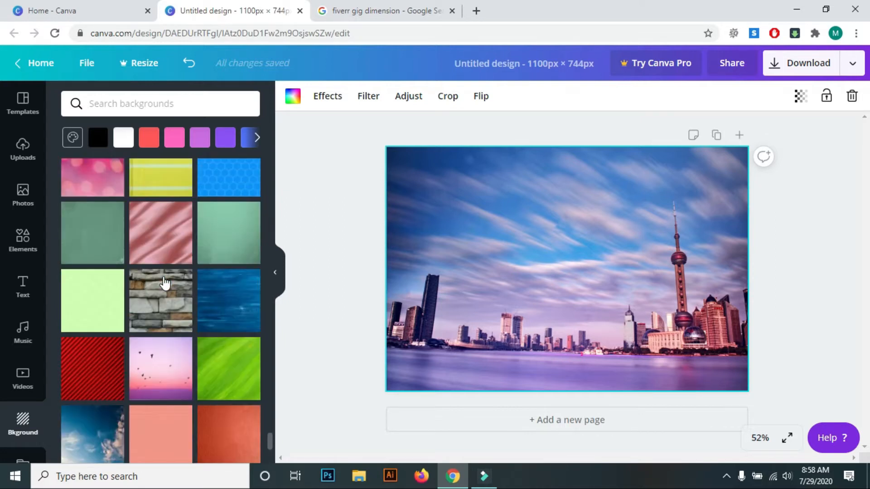
pyautogui.scroll(-8, 165, 283)
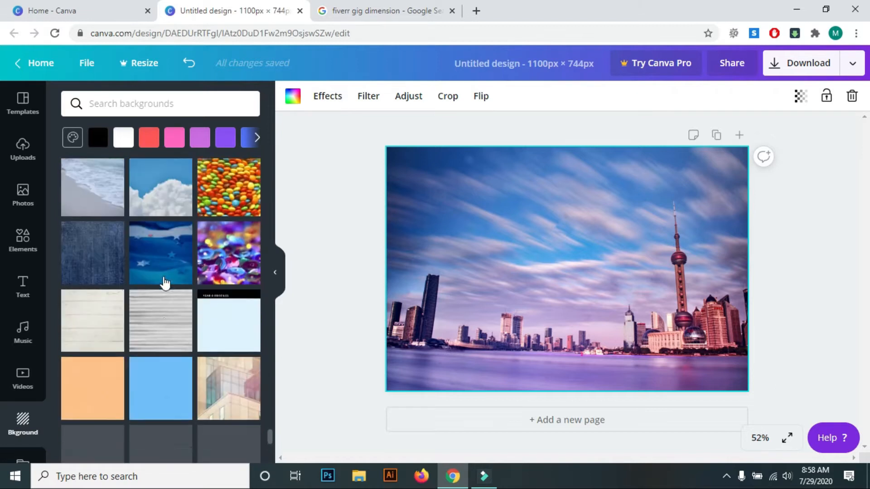
pyautogui.scroll(-8, 185, 274)
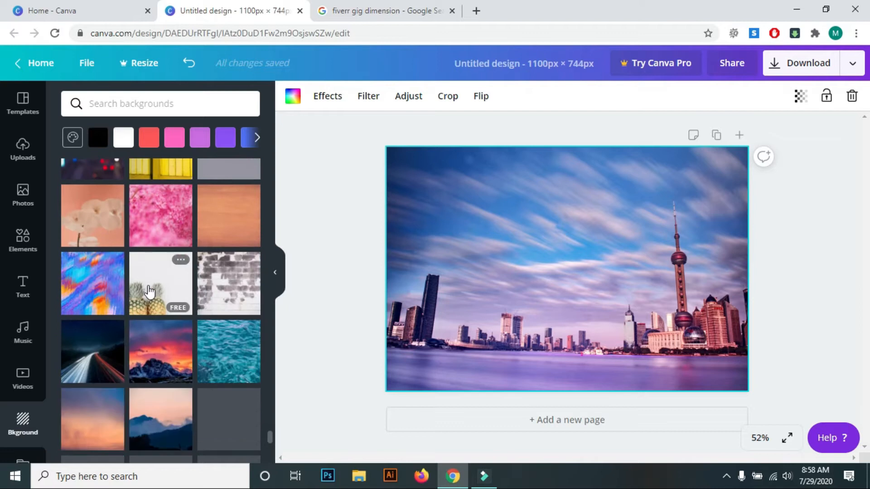
pyautogui.scroll(-10, 149, 291)
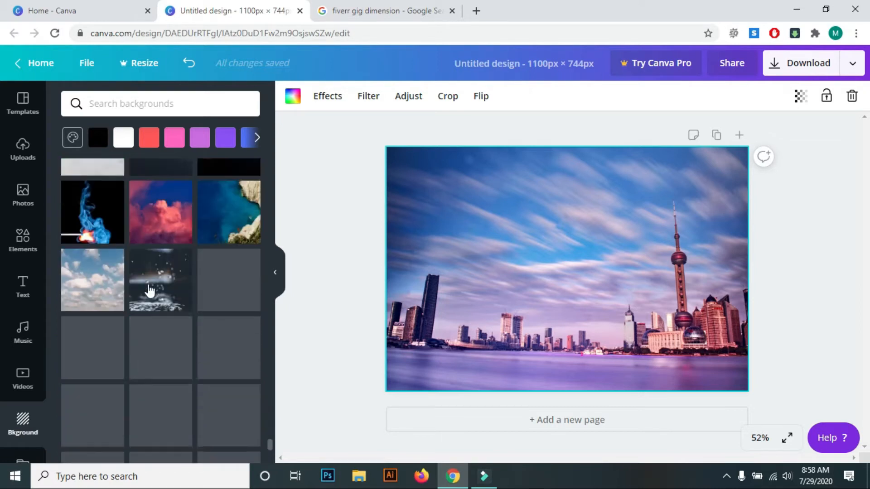
pyautogui.scroll(-1, 163, 291)
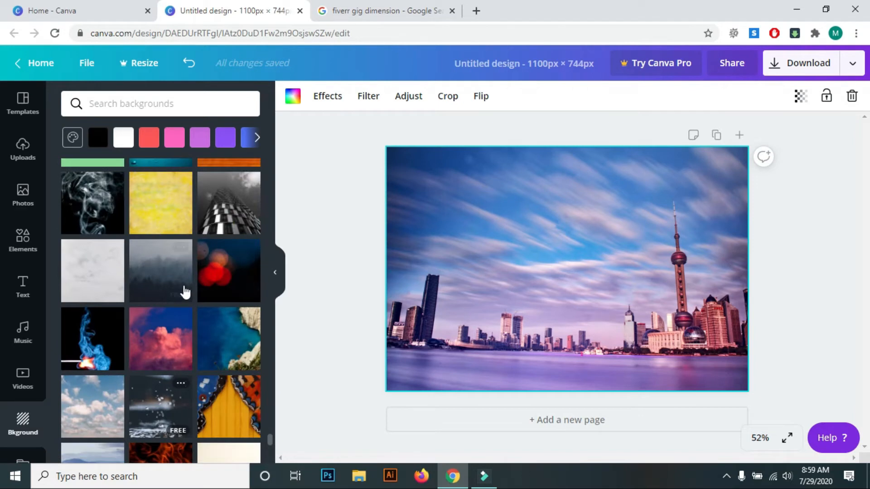
pyautogui.click(240, 202)
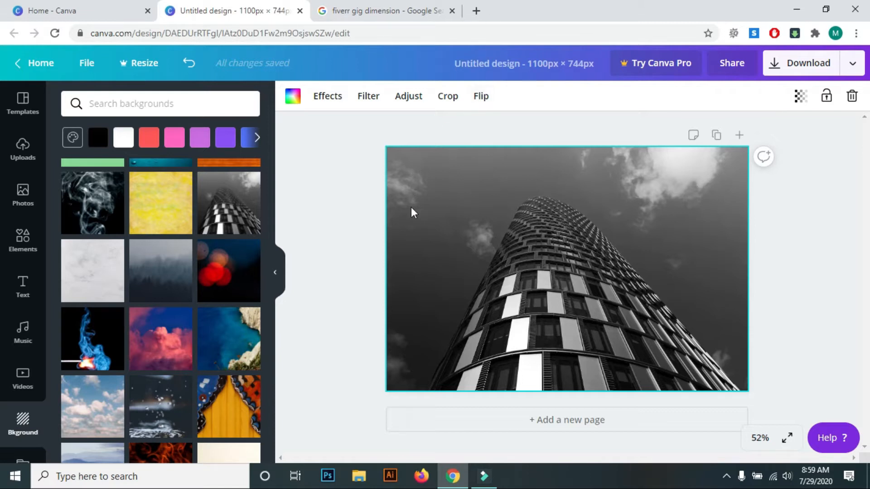
pyautogui.click(819, 254)
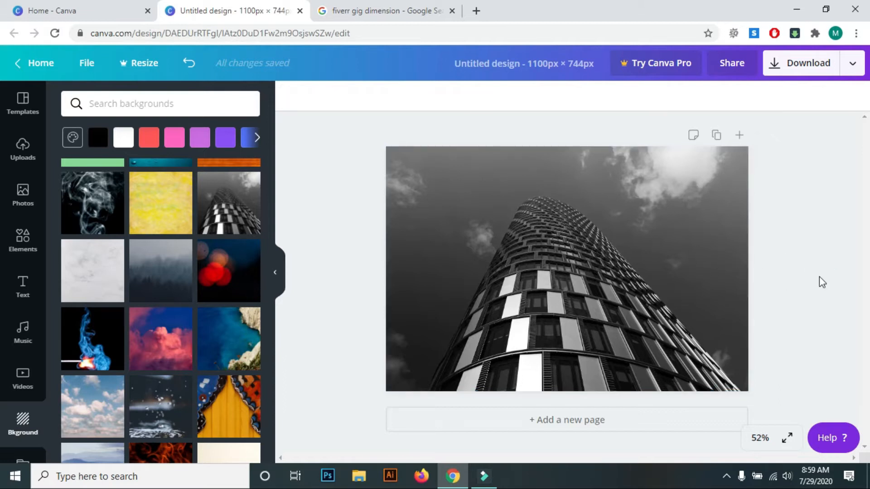
pyautogui.click(348, 286)
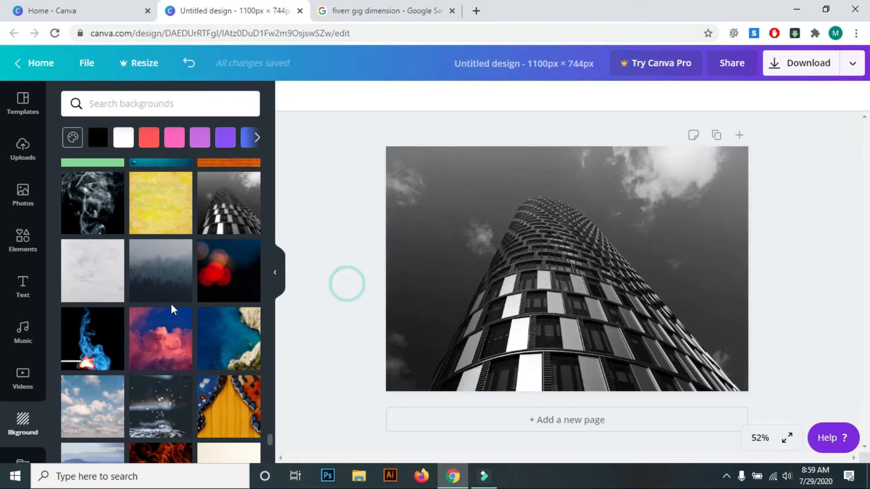
# - Add the blue stacked bar chart to the page and place it, slightly shrunk, in the page's lower-left area
pyautogui.click(35, 240)
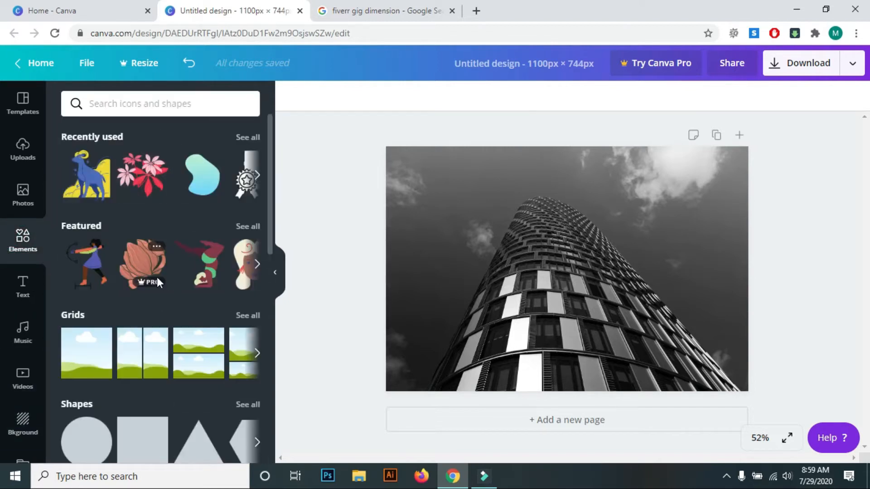
pyautogui.scroll(-10, 161, 283)
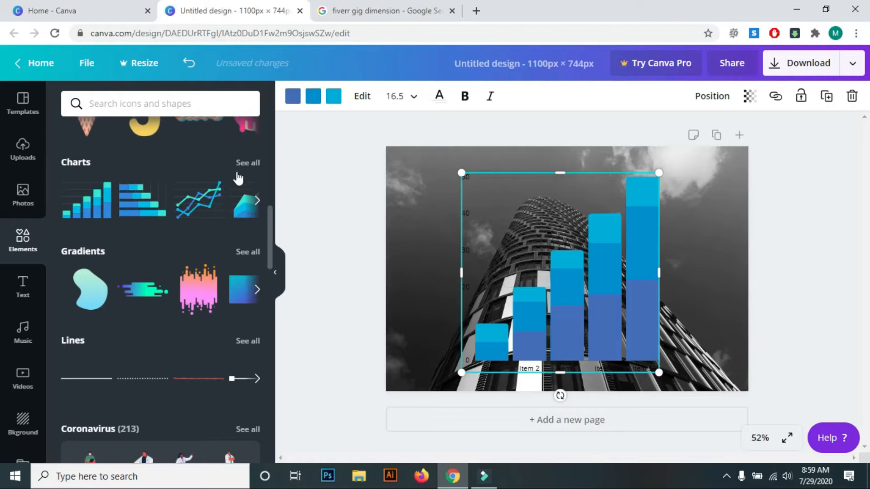
pyautogui.moveTo(598, 307); pyautogui.dragTo(526, 328)
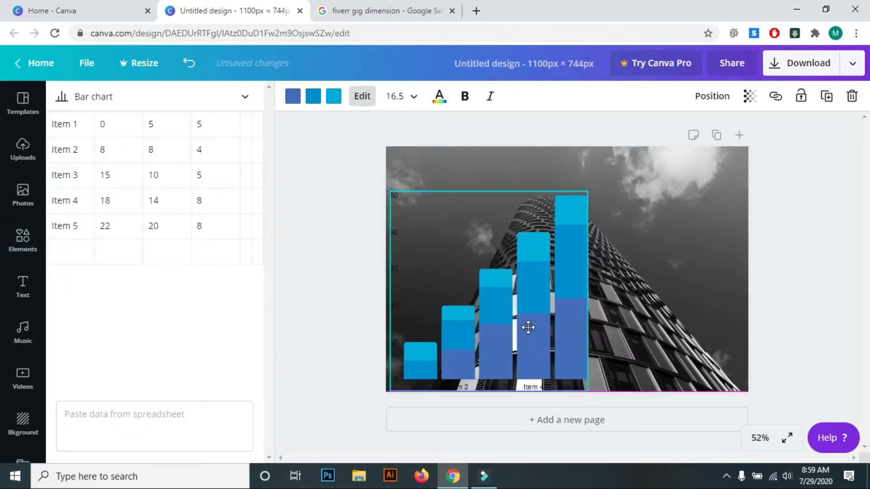
pyautogui.moveTo(588, 192); pyautogui.dragTo(563, 217)
pyautogui.click(513, 320)
pyautogui.moveTo(517, 328); pyautogui.dragTo(508, 332)
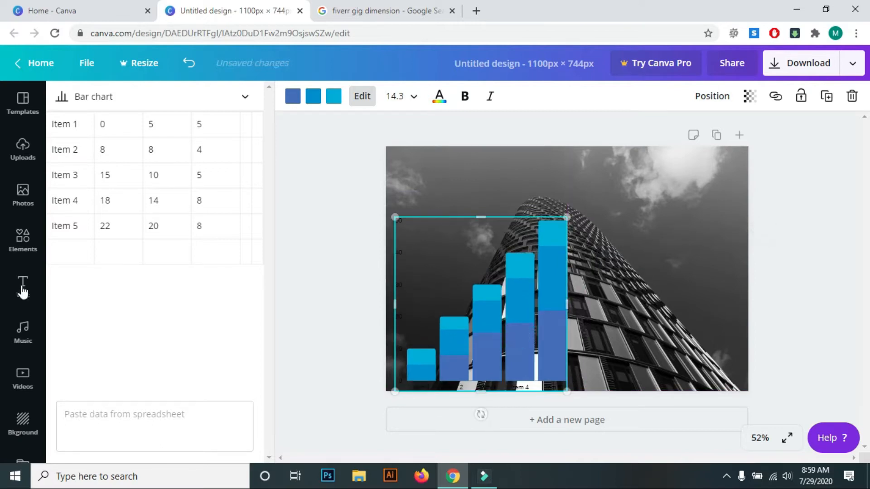
# - Add a heading text box and place it directly above the bar chart
pyautogui.click(34, 298)
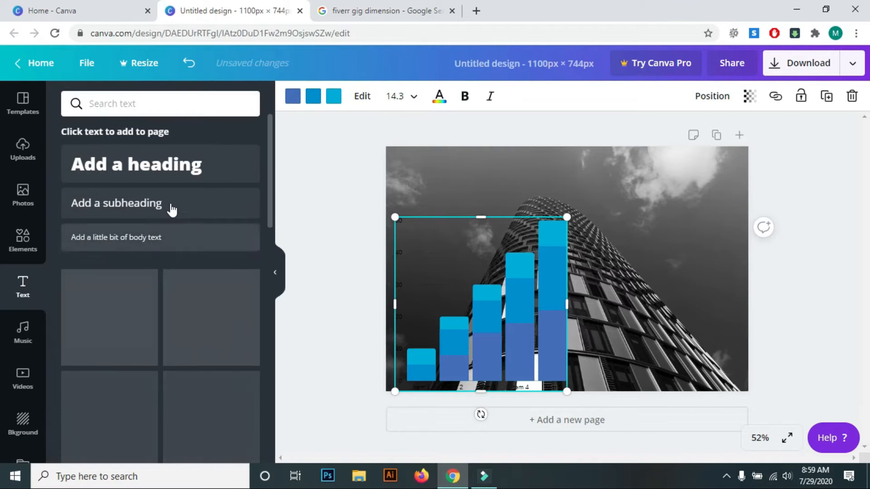
pyautogui.click(159, 178)
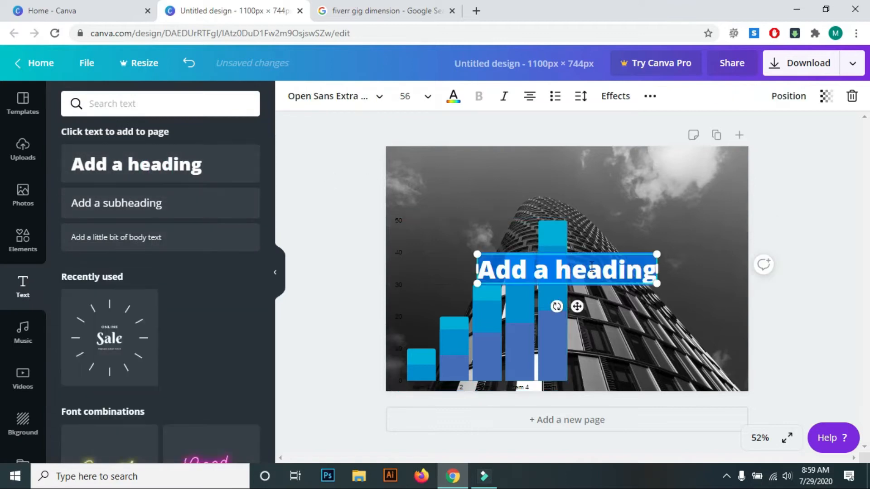
pyautogui.moveTo(582, 254); pyautogui.dragTo(501, 177)
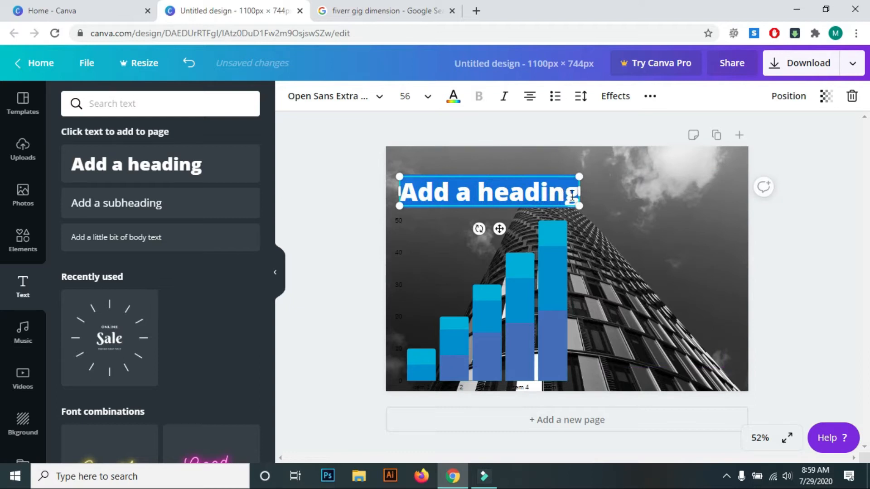
# - Replace the placeholder heading text with "Rise Your Rank on Search Engine Result Page"
pyautogui.click(573, 196)
pyautogui.click(575, 195)
pyautogui.moveTo(575, 195); pyautogui.dragTo(402, 190)
pyautogui.press('BackSpace')
pyautogui.write('Rist')
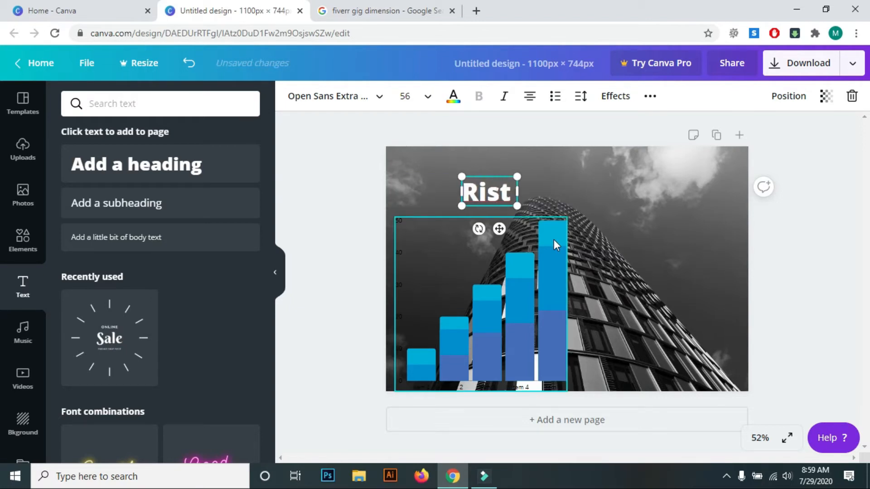
pyautogui.press('BackSpace')
pyautogui.write('e Yor')
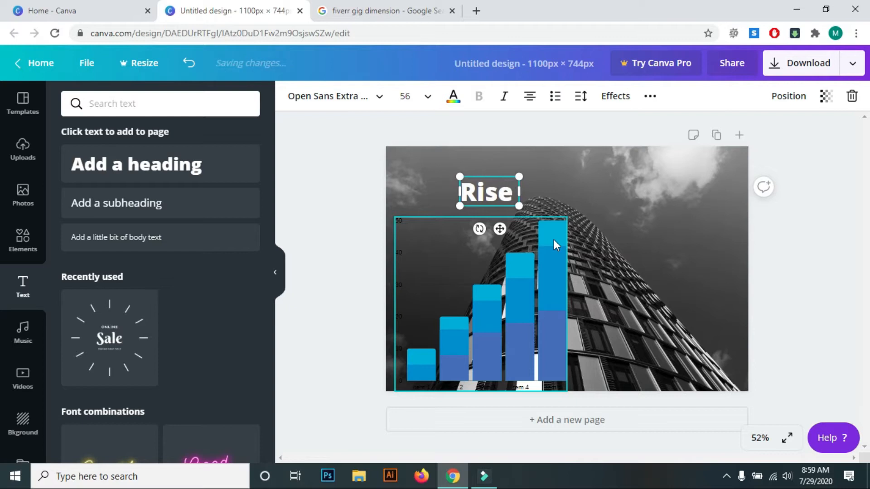
pyautogui.press('BackSpace')
pyautogui.write('ur R')
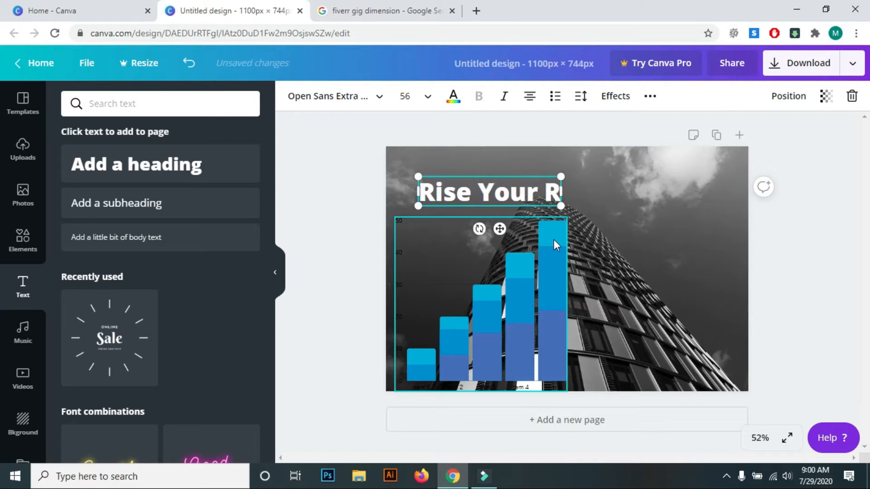
pyautogui.write('and')
pyautogui.press('BackSpace')
pyautogui.write('k on Goo')
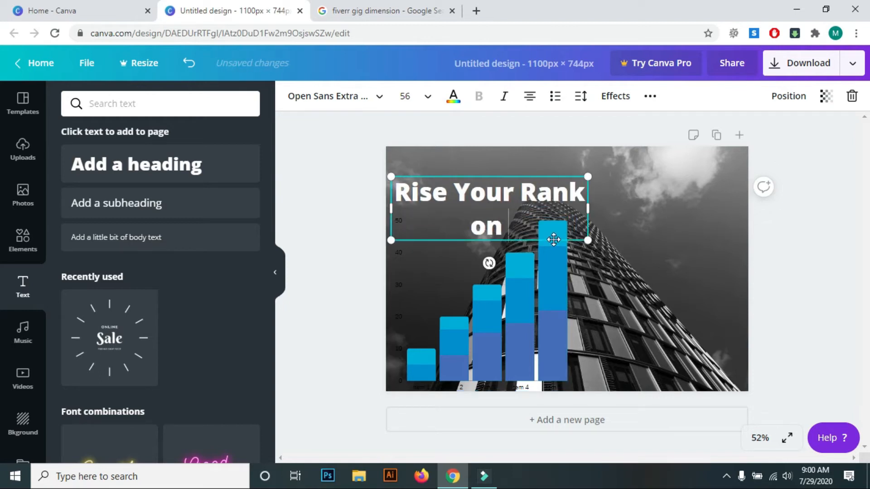
pyautogui.press('BackSpace')
pyautogui.press('BackSpace')
pyautogui.press('BackSpace')
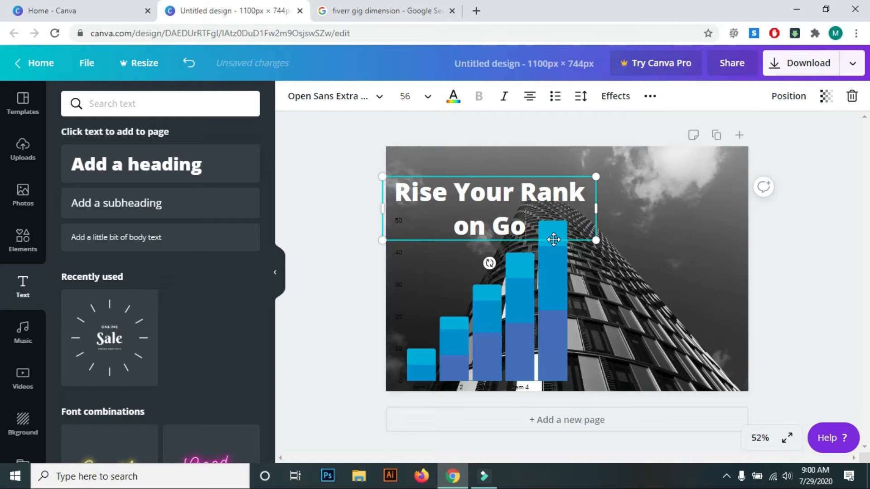
pyautogui.write('Sea')
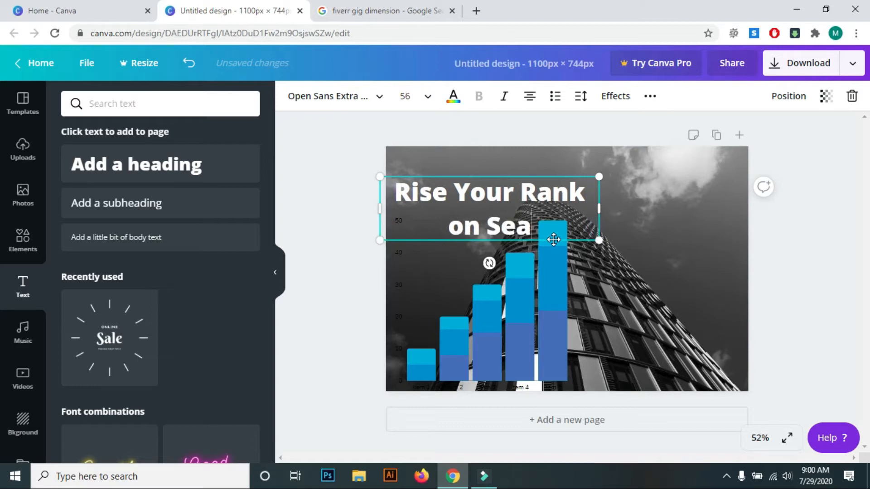
pyautogui.write('rch')
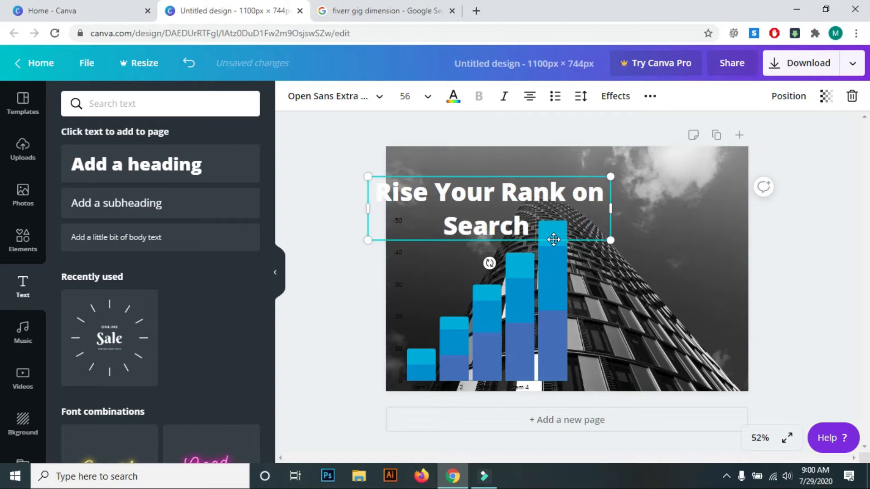
pyautogui.write(' En')
pyautogui.write('gi')
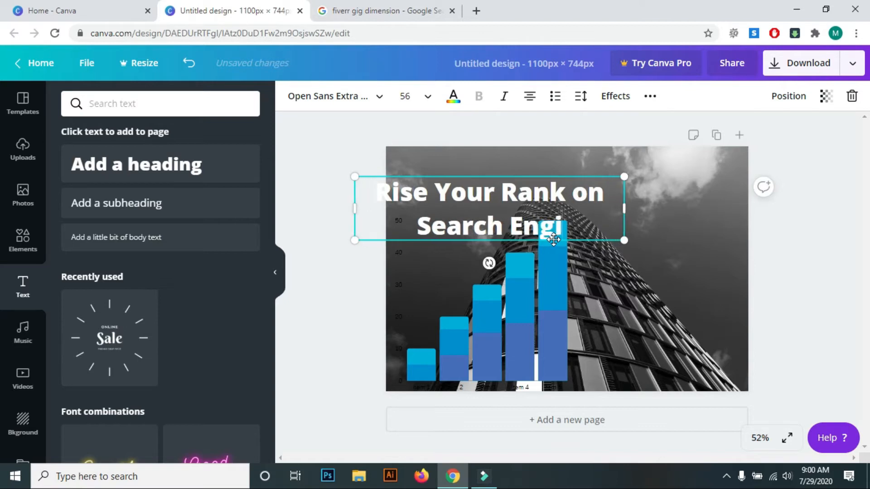
pyautogui.write('ne R')
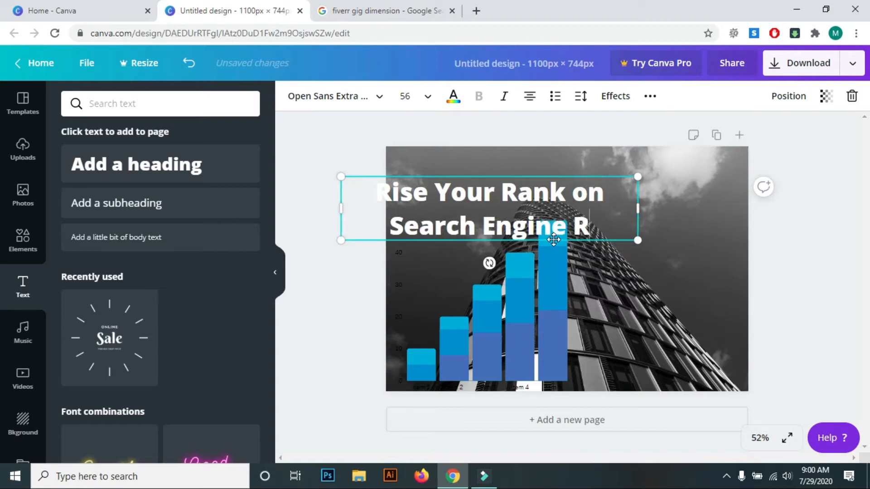
pyautogui.write('esult')
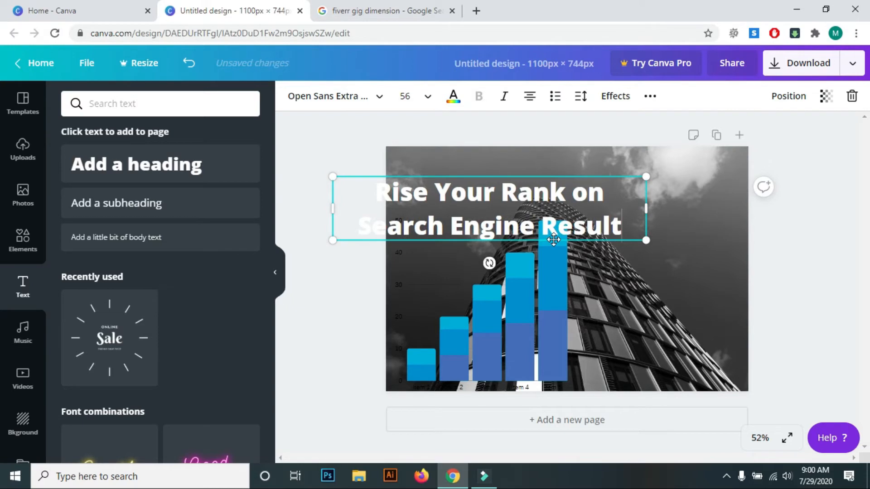
pyautogui.write(' Page')
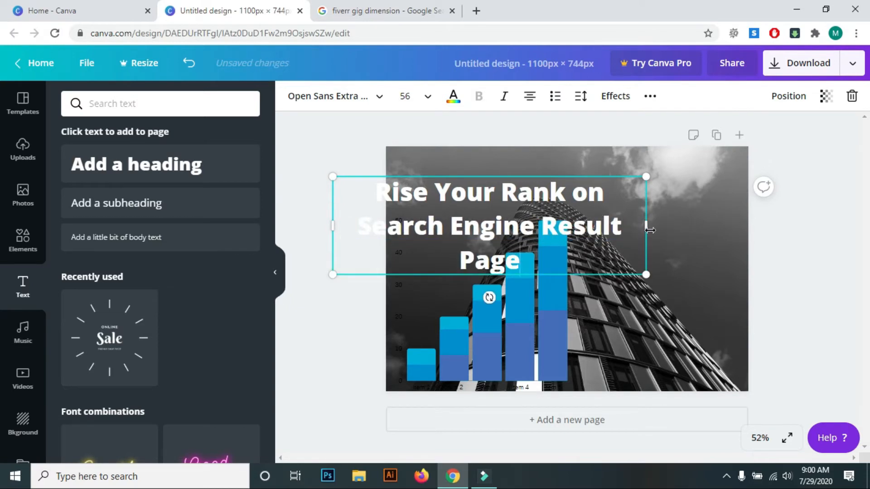
# - Fit the heading, left-aligned, into a narrower text box of four lines at the page's upper-left corner
pyautogui.moveTo(648, 228); pyautogui.dragTo(539, 232)
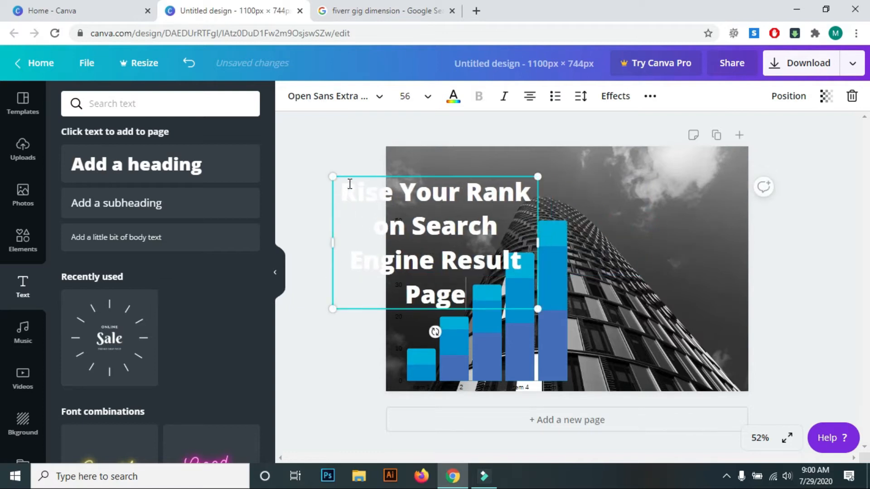
pyautogui.moveTo(356, 172); pyautogui.dragTo(412, 150)
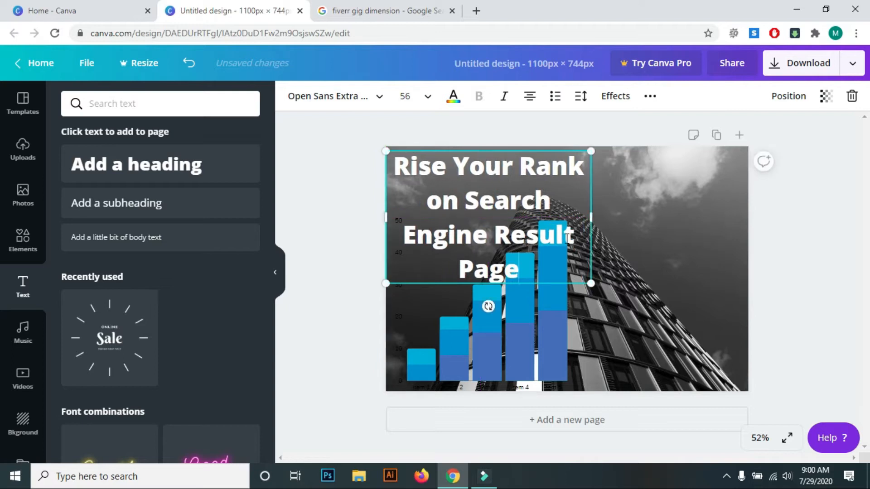
pyautogui.click(530, 97)
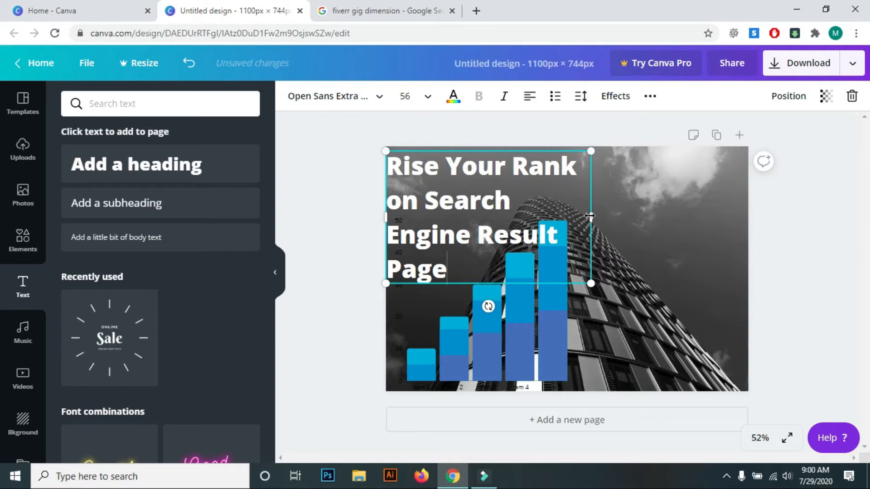
pyautogui.moveTo(591, 216)
pyautogui.mouseDown()
pyautogui.moveTo(569, 215)
pyautogui.moveTo(577, 219)
pyautogui.mouseUp()
# - Reduce the font size of the whole "Rise Your Rank on Search Engine Result Page" headline to 50
pyautogui.moveTo(545, 266); pyautogui.dragTo(385, 164)
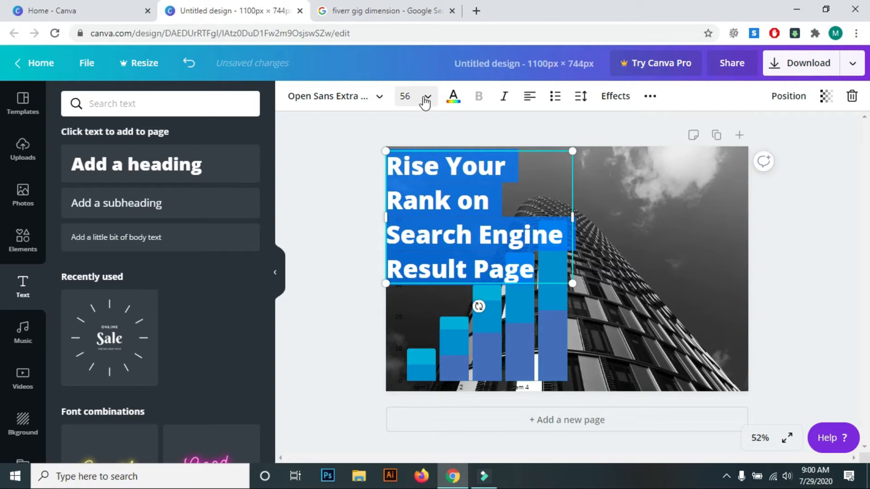
pyautogui.click(417, 97)
pyautogui.write('5')
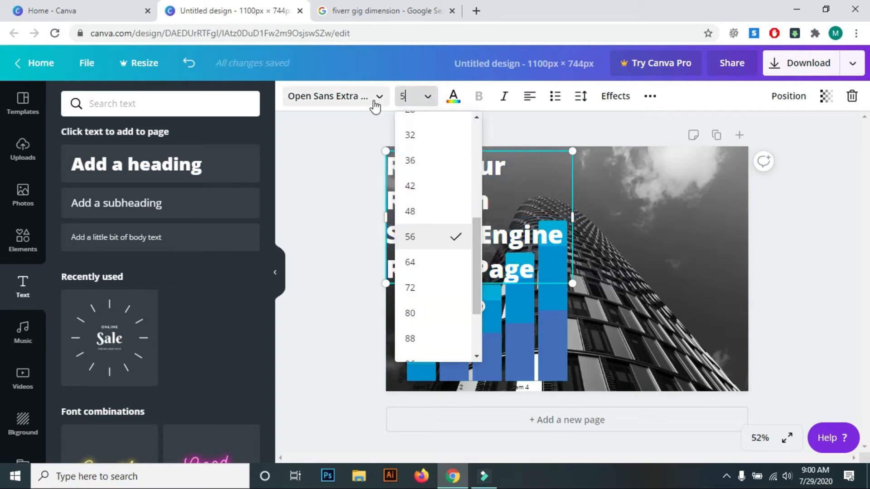
pyautogui.write('2')
pyautogui.press('Return')
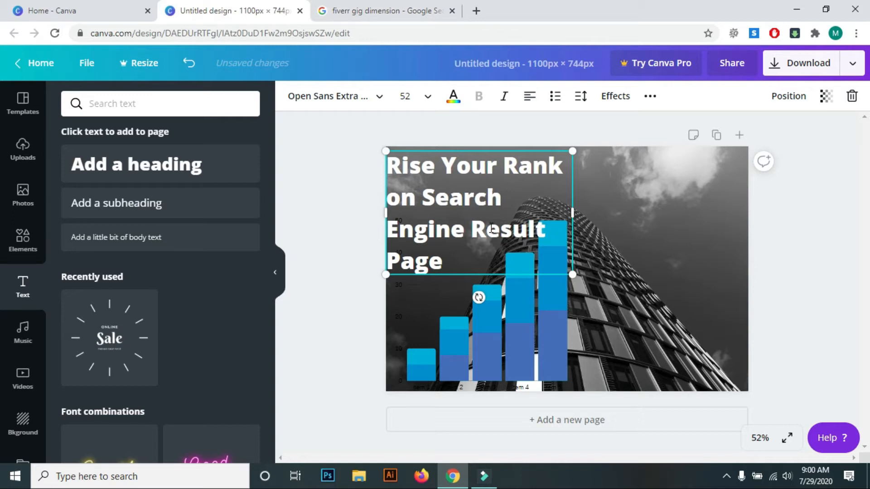
pyautogui.click(405, 96)
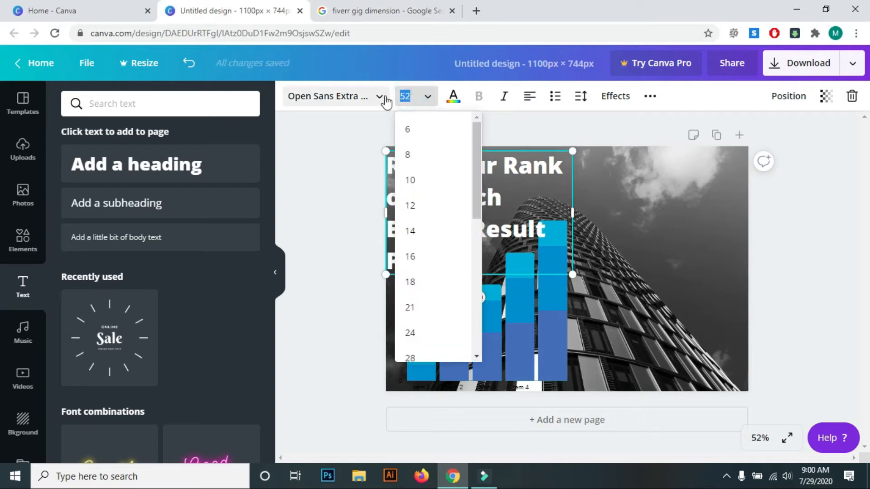
pyautogui.write('50')
pyautogui.press('Return')
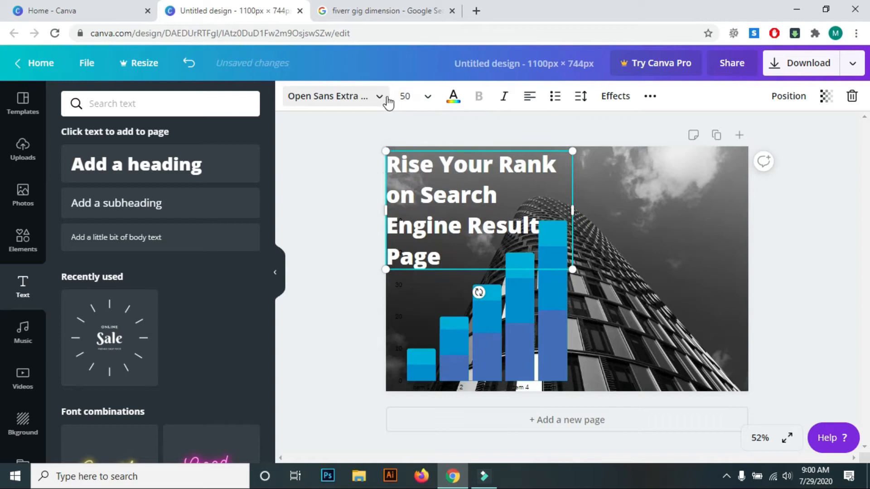
# - Lower the bar chart until its base runs past the page's bottom edge, and align the headline's left edge with the chart's
pyautogui.click(501, 308)
pyautogui.moveTo(509, 317); pyautogui.dragTo(506, 335)
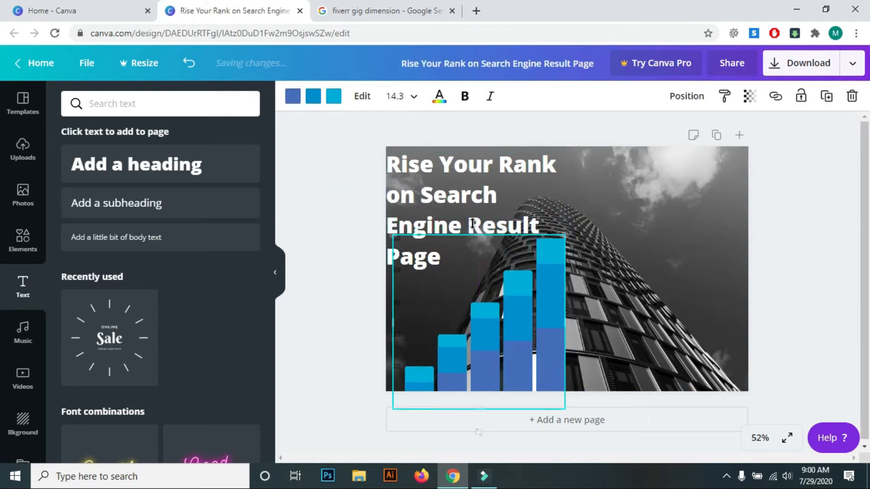
pyautogui.click(368, 204)
pyautogui.moveTo(436, 206); pyautogui.dragTo(440, 213)
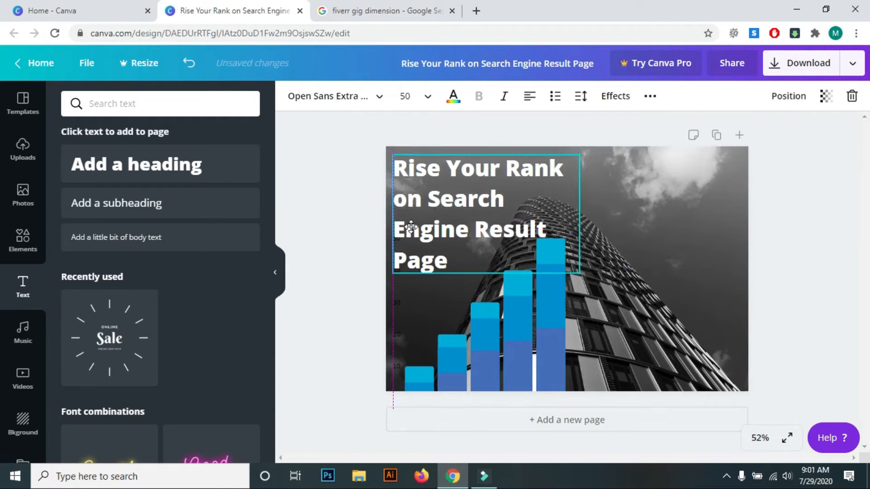
pyautogui.click(317, 189)
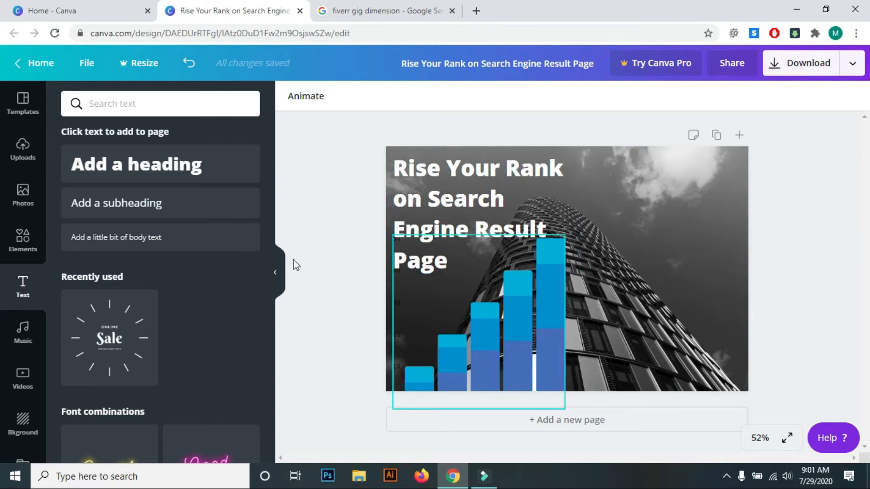
# - Add a second heading text box and place it in the page's upper-right area, beside the headline
pyautogui.click(172, 172)
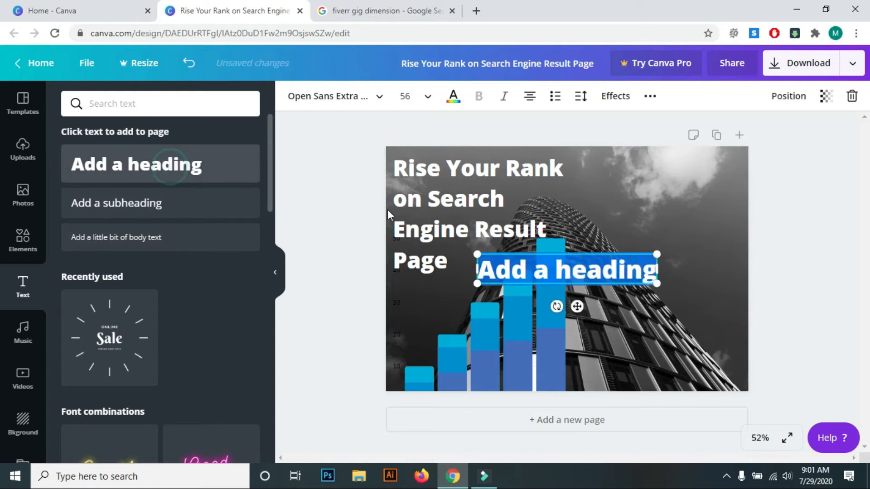
pyautogui.moveTo(589, 252); pyautogui.dragTo(677, 161)
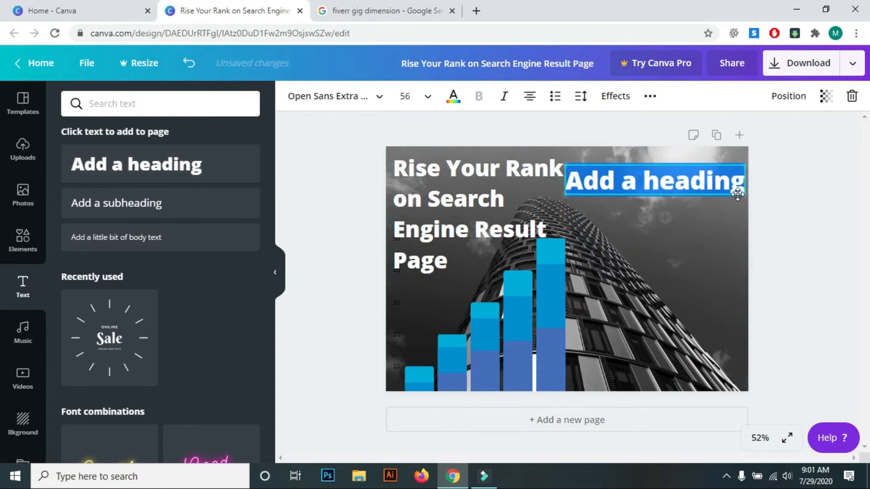
pyautogui.click(741, 189)
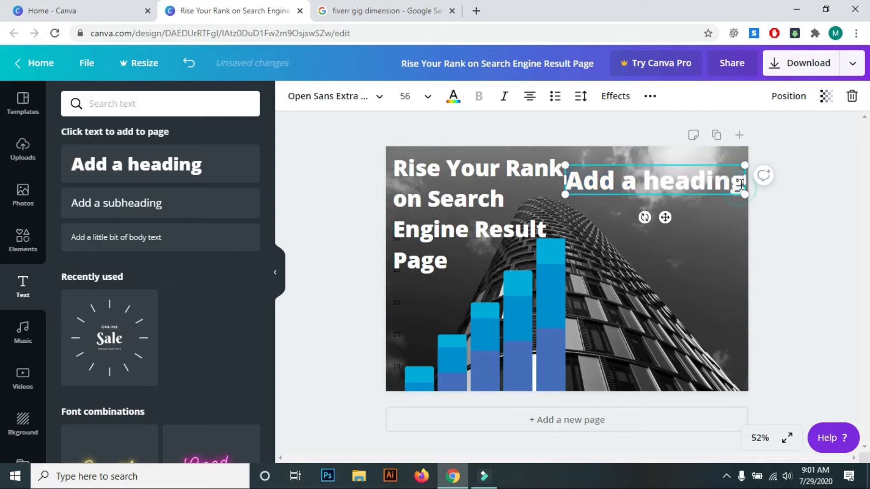
pyautogui.moveTo(743, 182); pyautogui.dragTo(731, 184)
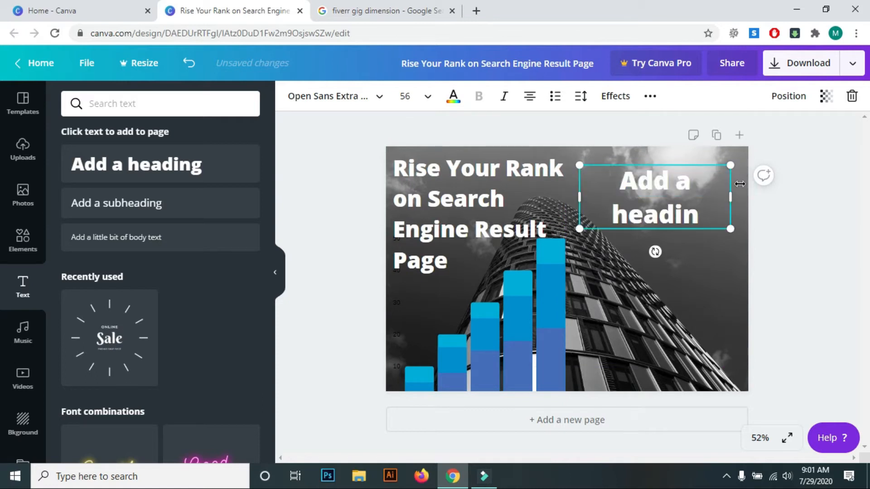
# - Replace the new heading's placeholder text with "Social Bookmarking"
pyautogui.press('BackSpace')
pyautogui.press('BackSpace')
pyautogui.press('BackSpace')
pyautogui.press('BackSpace')
pyautogui.press('BackSpace')
pyautogui.press('BackSpace')
pyautogui.press('BackSpace')
pyautogui.press('BackSpace')
pyautogui.press('BackSpace')
pyautogui.press('BackSpace')
pyautogui.press('BackSpace')
pyautogui.press('BackSpace')
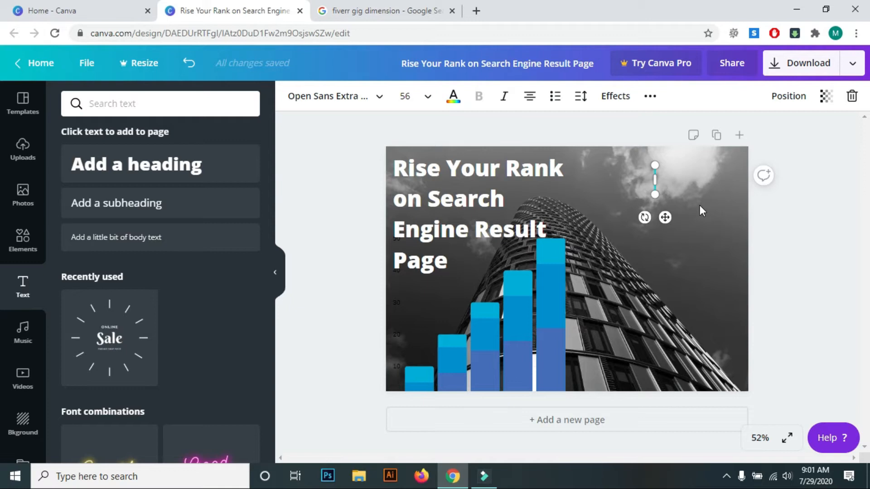
pyautogui.write('Social Bookmarking')
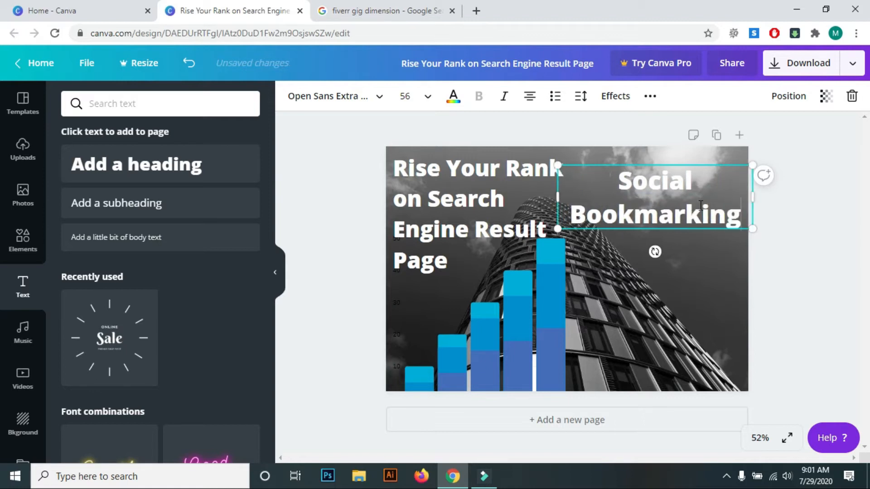
# - Add a line reading "Dirctory Submission" below "Social Bookmarking" in the same text box
pyautogui.press('Return')
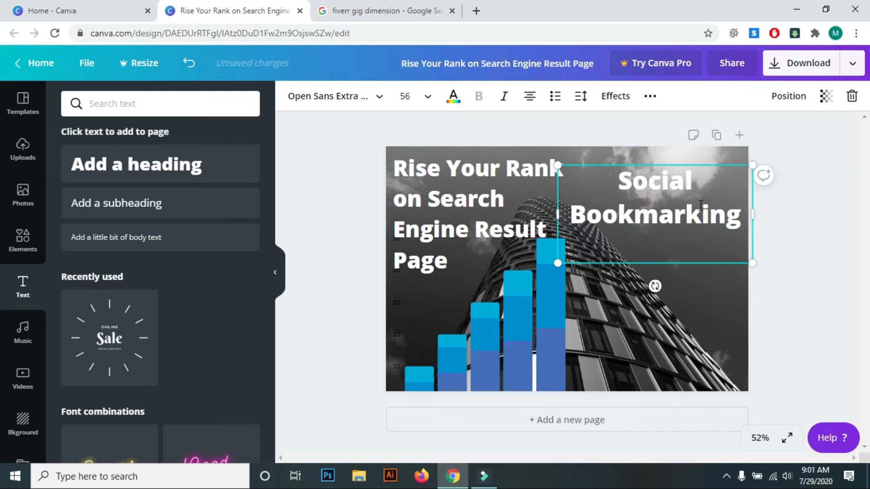
pyautogui.write('Dirc')
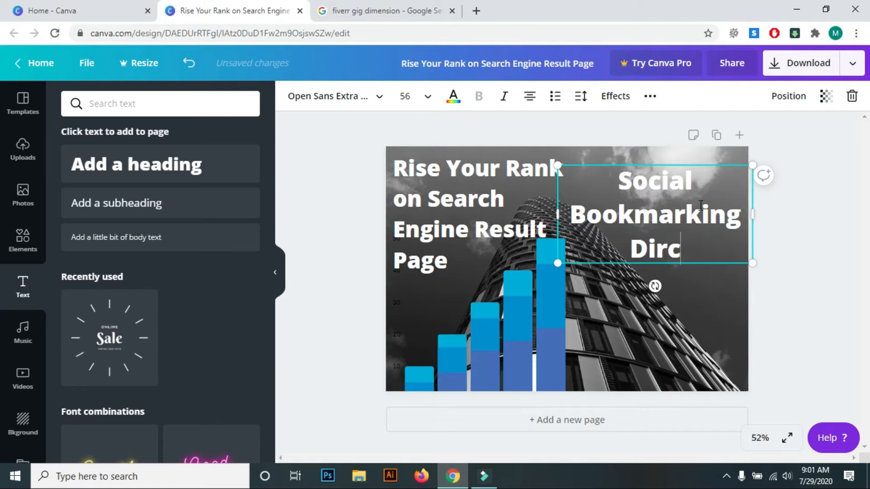
pyautogui.write('tory Su')
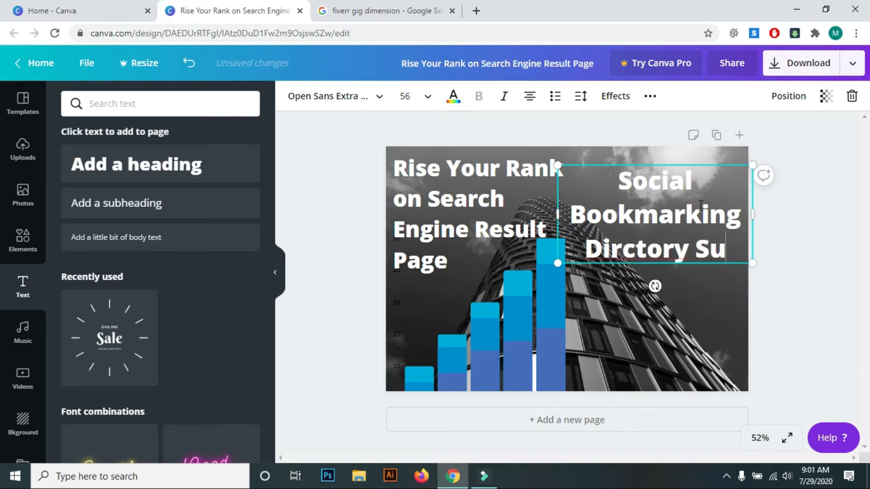
pyautogui.write('bmission')
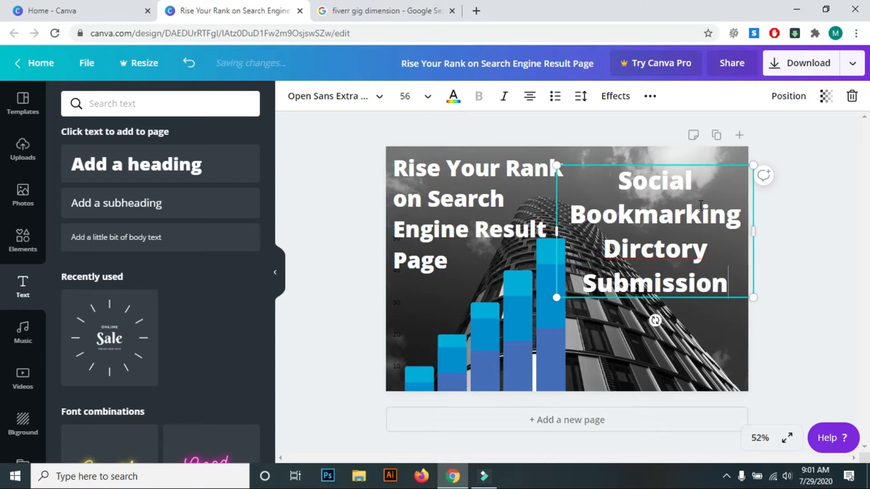
# - Add a line reading "Forum Submission" at the end of the services text box
pyautogui.press('Return')
pyautogui.write('Furom')
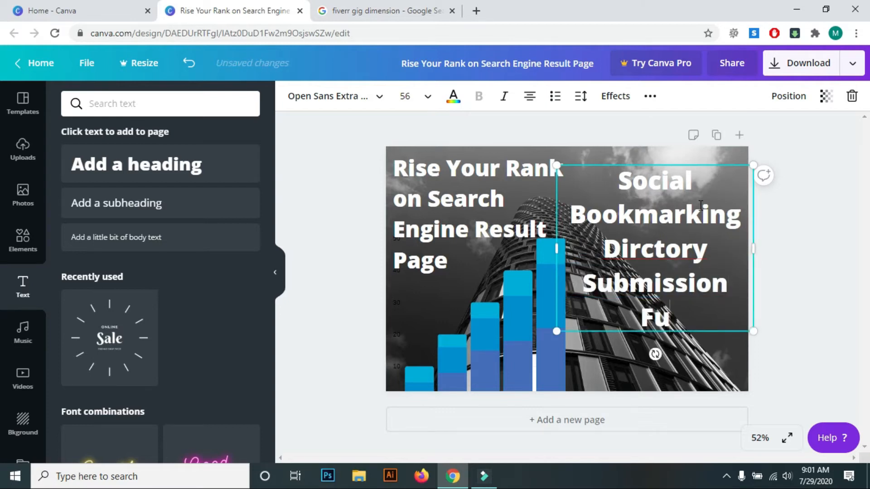
pyautogui.press('BackSpace')
pyautogui.press('BackSpace')
pyautogui.press('BackSpace')
pyautogui.press('BackSpace')
pyautogui.press('BackSpace')
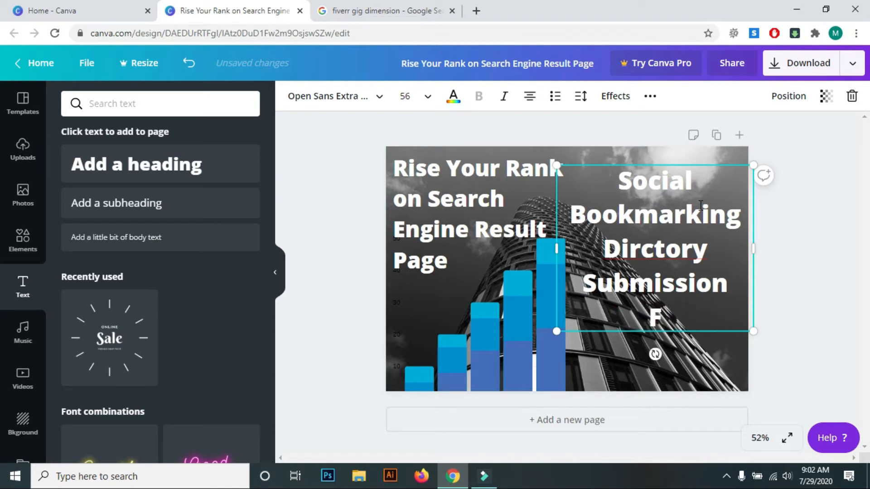
pyautogui.write('For')
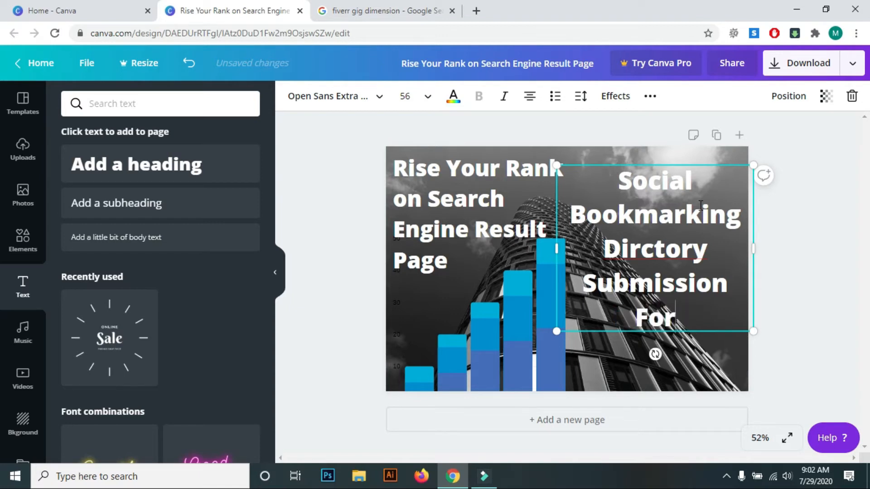
pyautogui.write('um Sub')
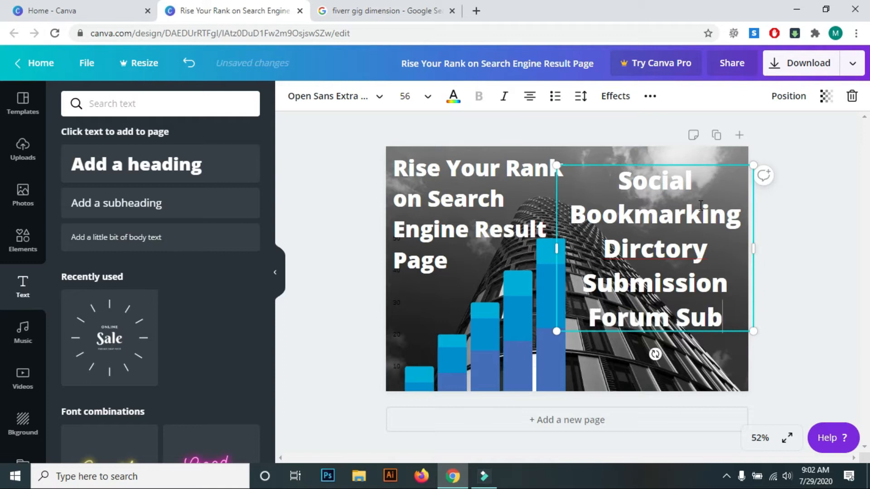
pyautogui.write('mission')
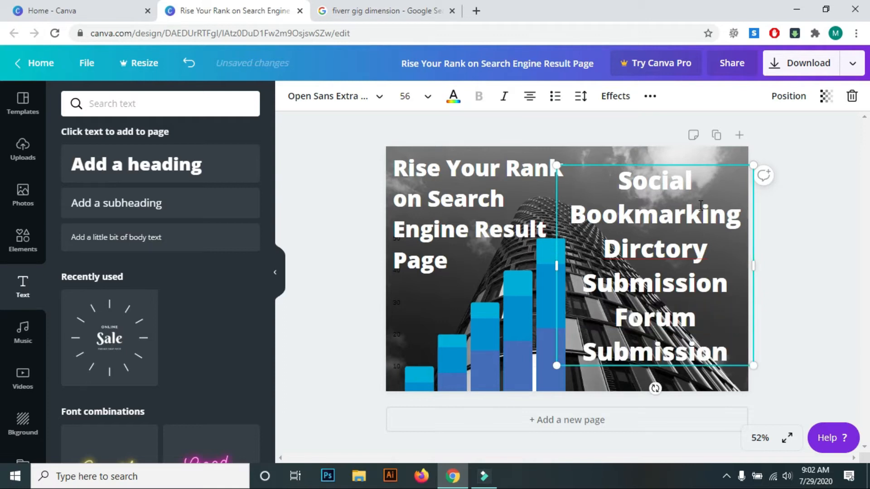
pyautogui.press('Return')
pyautogui.write('Art')
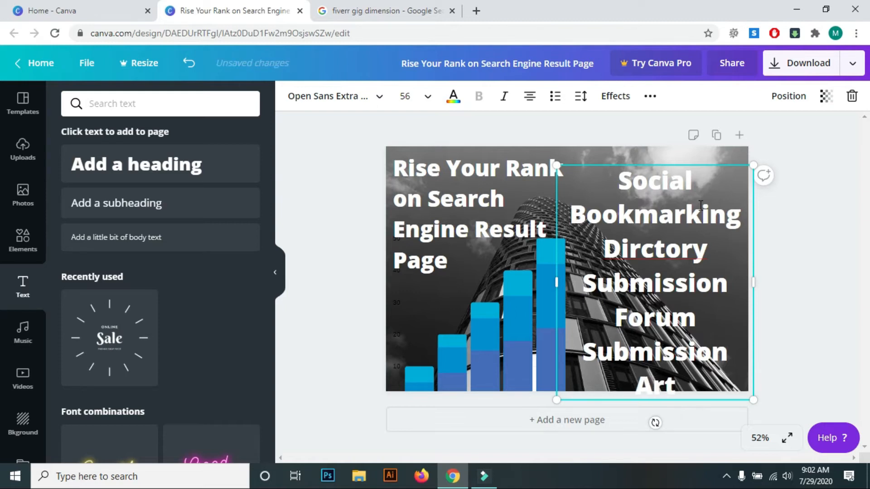
pyautogui.press('BackSpace')
pyautogui.press('BackSpace')
pyautogui.press('BackSpace')
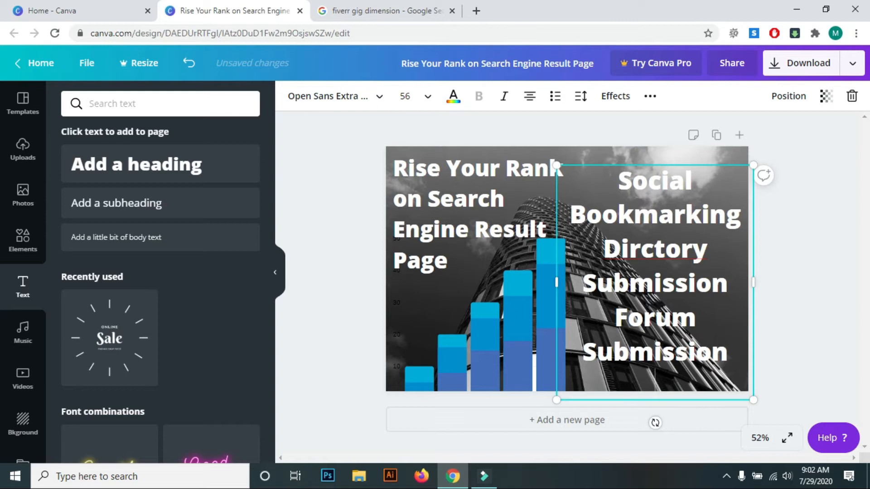
# - Set the font size of all text in the services list to 36
pyautogui.hotkey('ctrl', 'a')
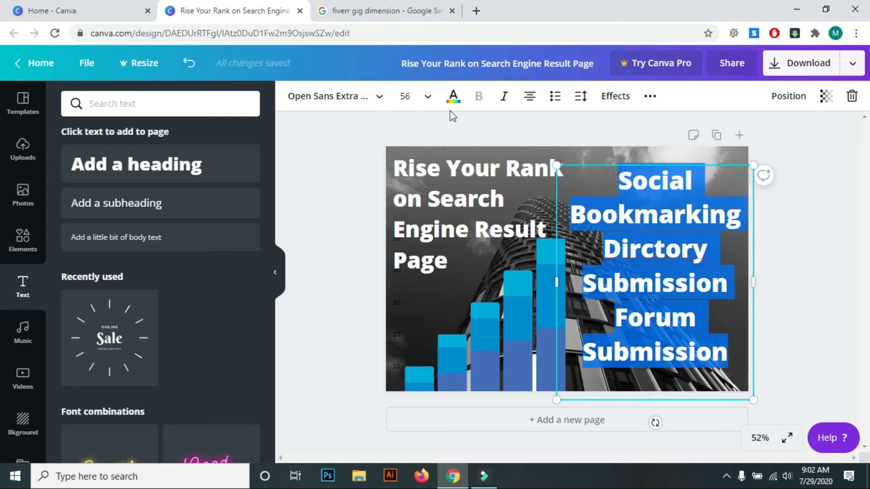
pyautogui.click(410, 96)
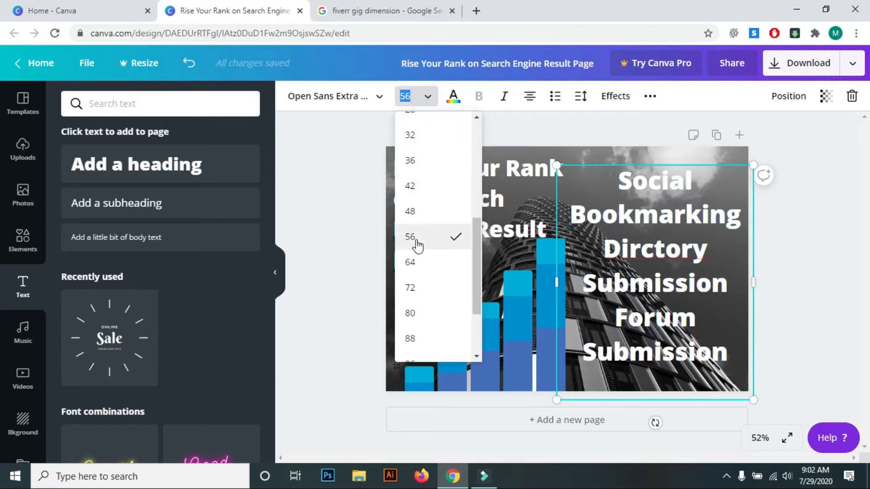
pyautogui.click(411, 160)
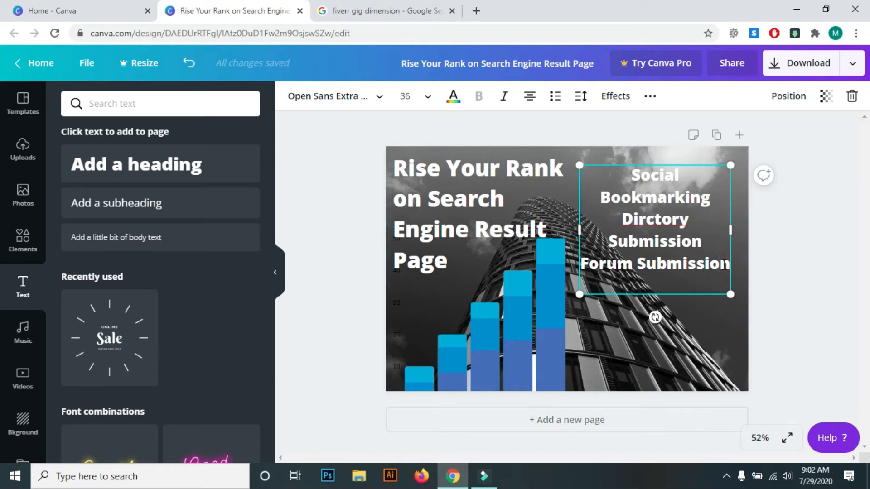
# - Extend the services list with the lines "Web 2.0" and "Blog Commenting" below "Forum Submission"
pyautogui.press('Return')
pyautogui.write('Web')
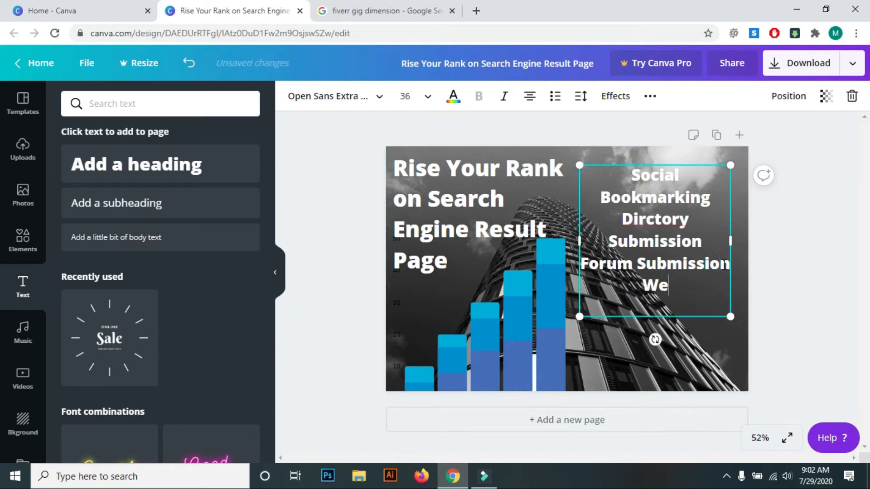
pyautogui.write('0')
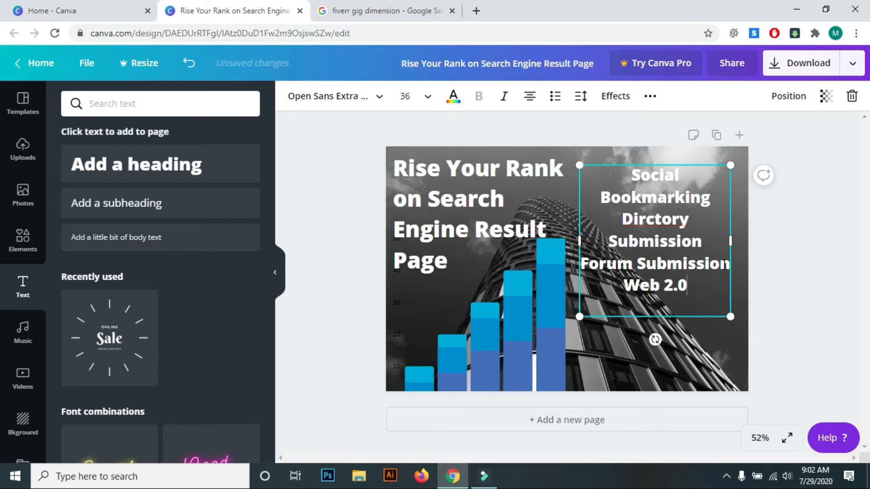
pyautogui.press('Return')
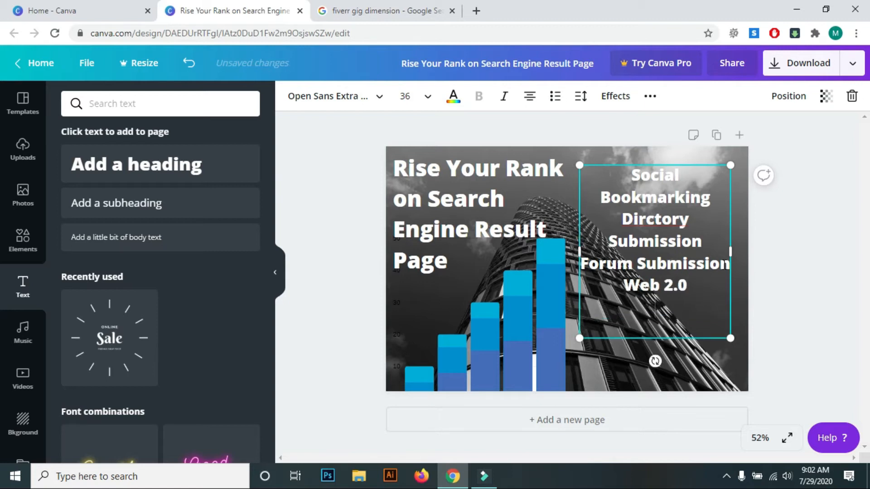
pyautogui.write('Blog Commenti')
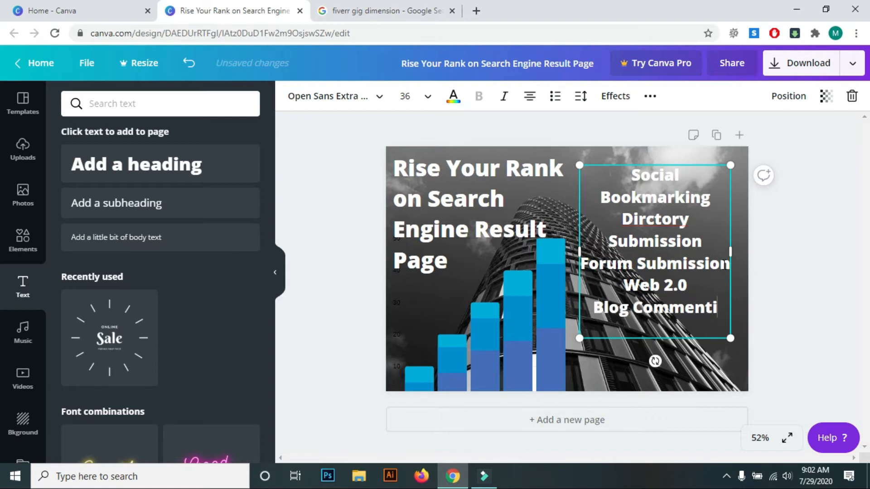
pyautogui.write('ng')
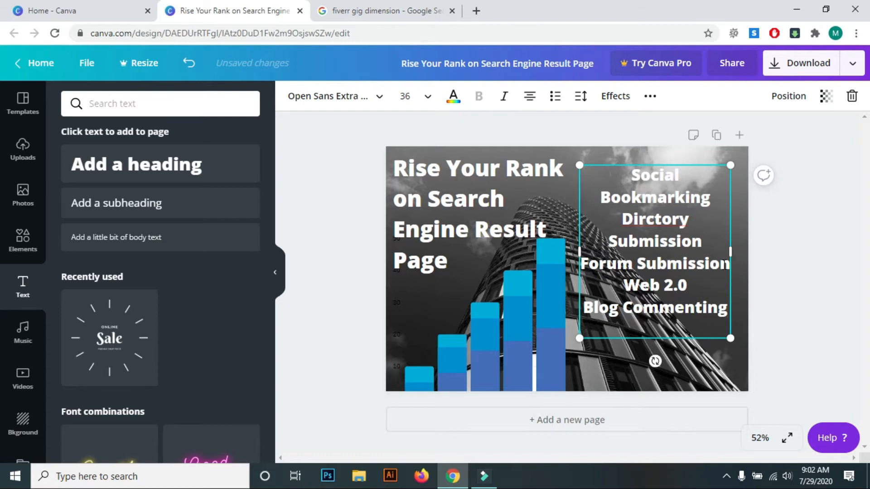
# - Add a line reading "Social Media Marketing" below "Blog Commenting" and widen the services text box so "Social Bookmarking" fits on one line
pyautogui.write('So')
pyautogui.press('BackSpace')
pyautogui.press('BackSpace')
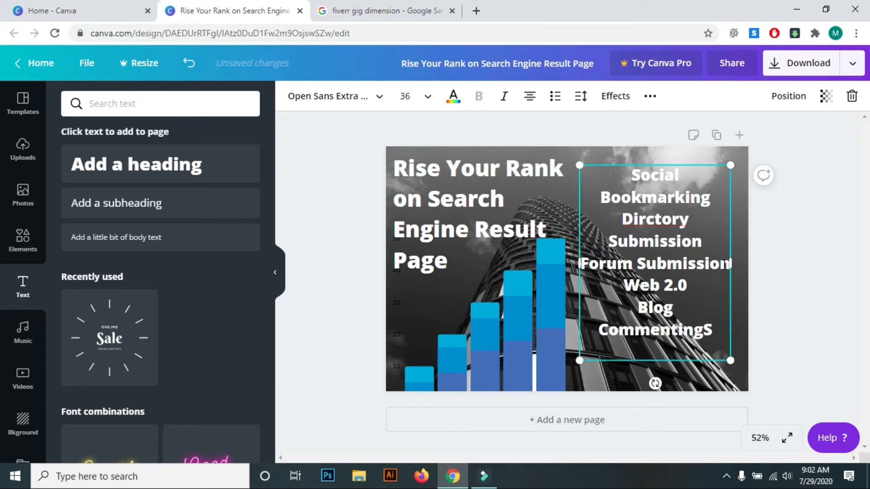
pyautogui.press('Return')
pyautogui.write('Soci')
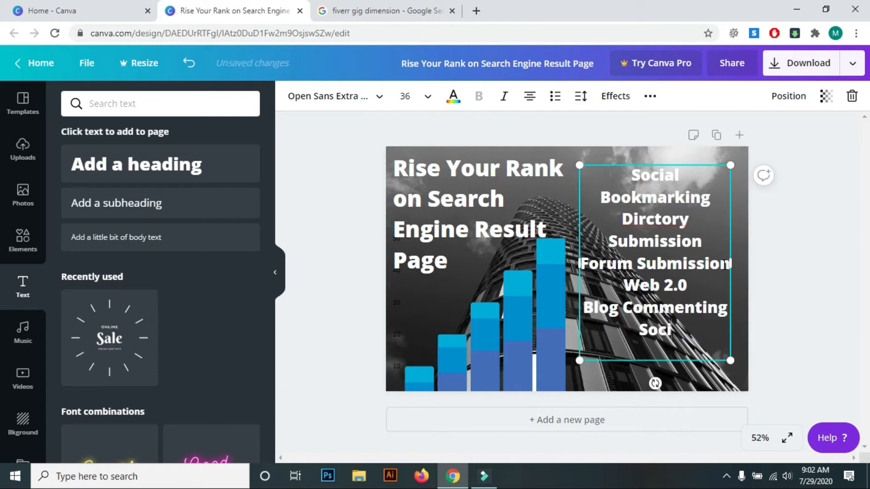
pyautogui.write('al Media')
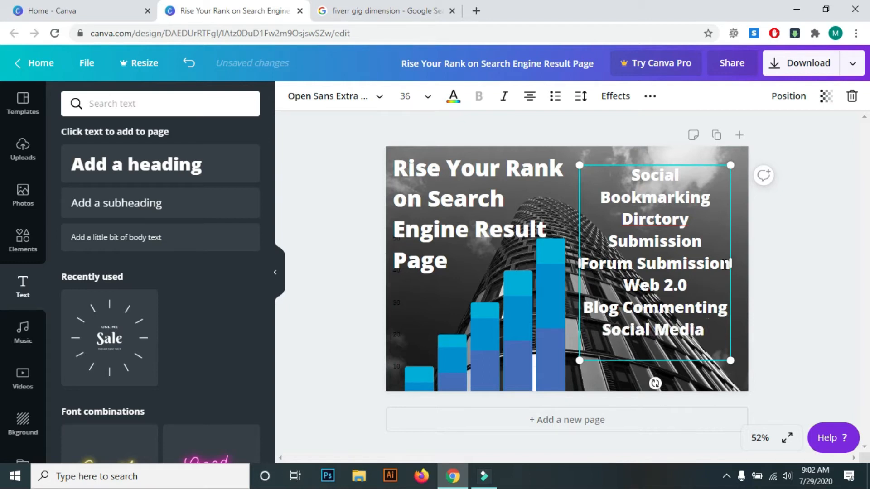
pyautogui.keyDown('shift'); pyautogui.click(724, 264); pyautogui.keyUp('shift')
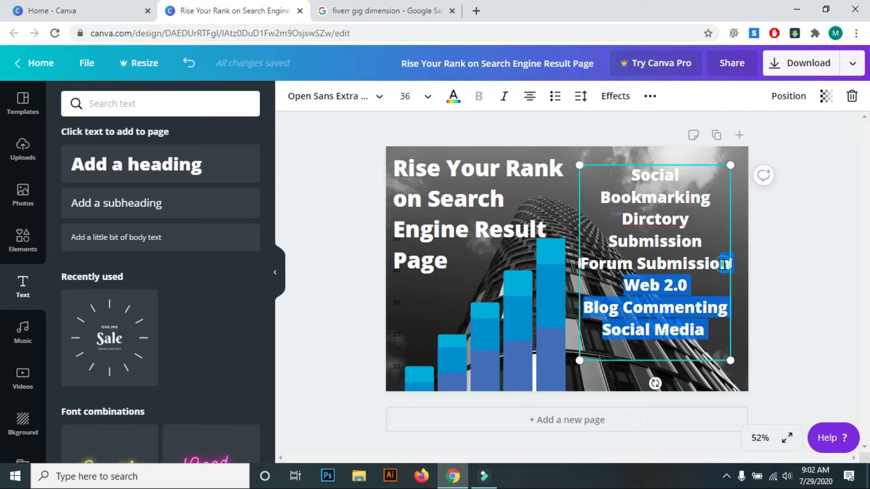
pyautogui.write('M')
pyautogui.hotkey('ctrl', 'z')
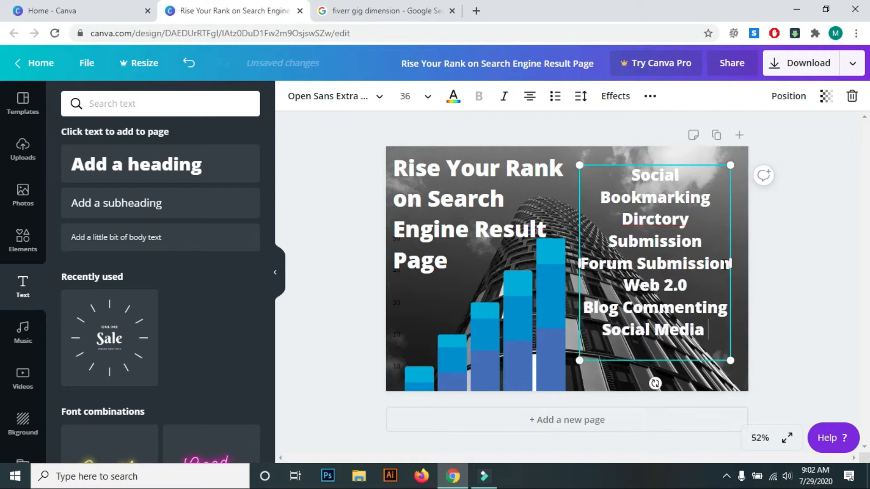
pyautogui.write('Ma')
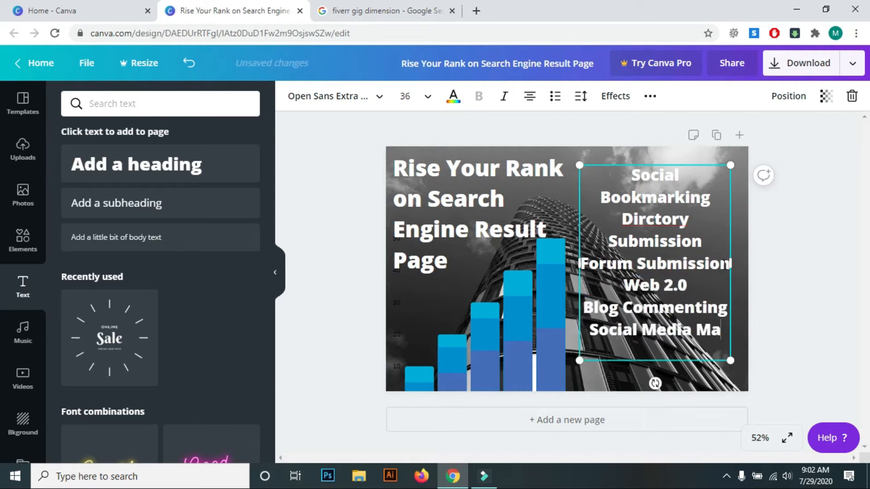
pyautogui.write('rketing')
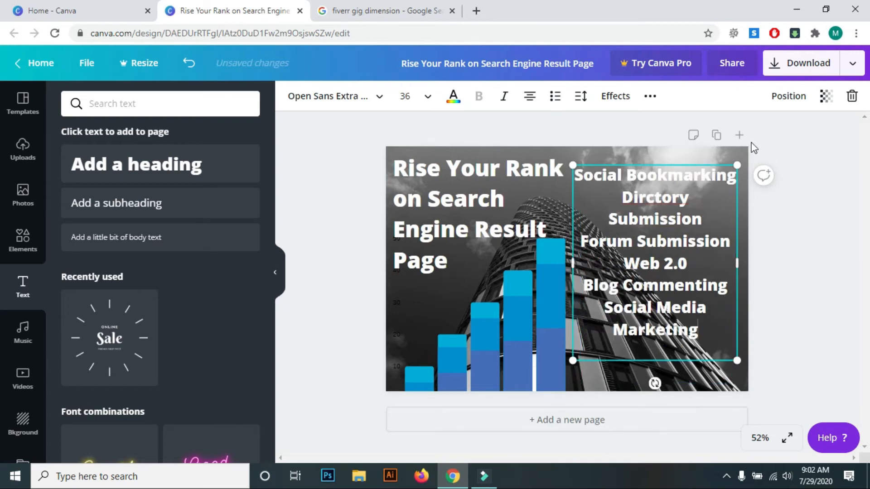
pyautogui.moveTo(711, 175); pyautogui.dragTo(721, 201)
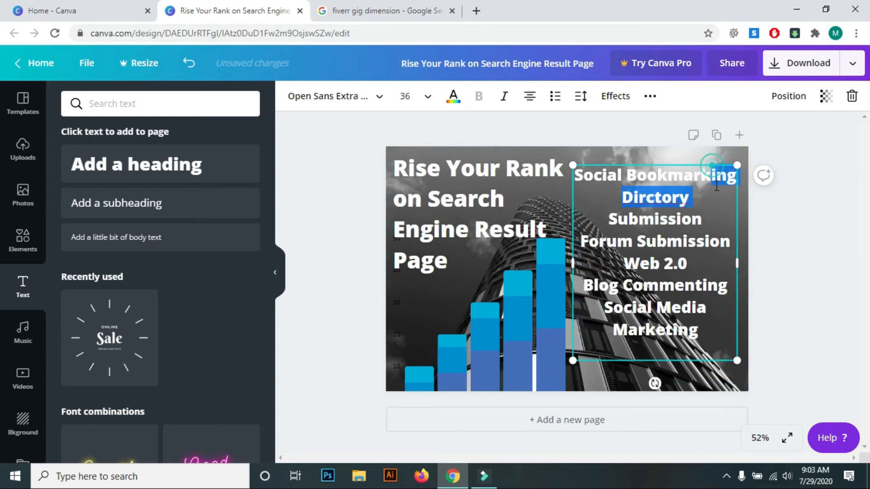
pyautogui.click(788, 240)
pyautogui.click(671, 175)
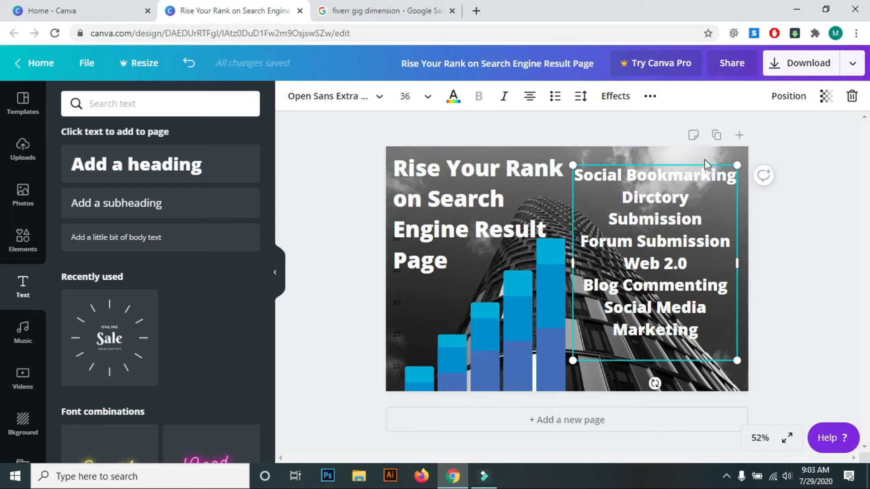
pyautogui.click(841, 233)
pyautogui.click(712, 192)
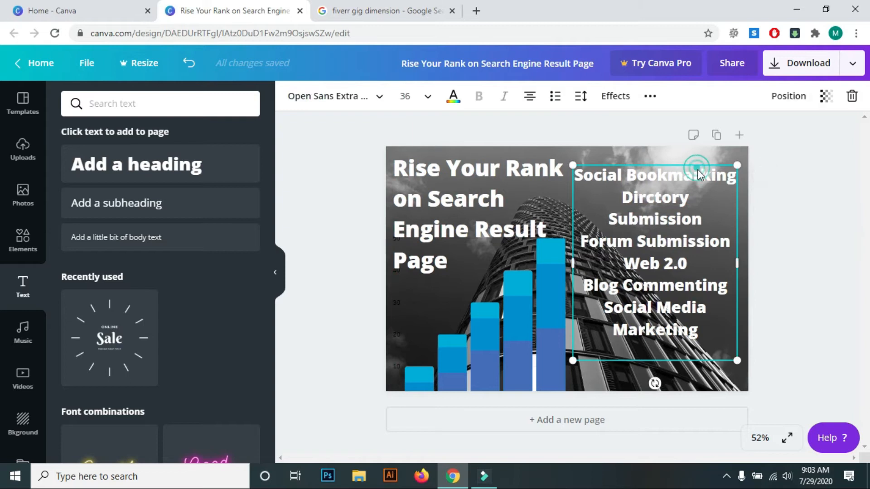
pyautogui.click(697, 159)
pyautogui.click(710, 177)
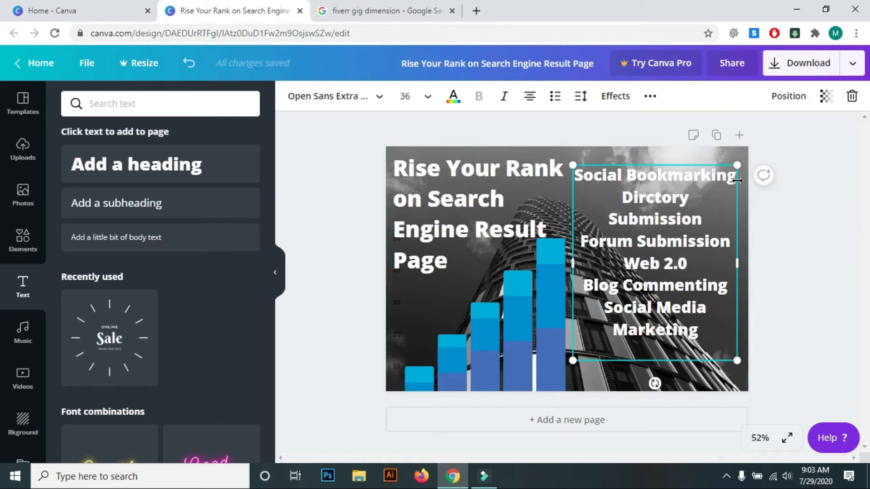
# - Move the services list slightly up toward the top edge of the design and left-align its text
pyautogui.moveTo(666, 320); pyautogui.dragTo(668, 311)
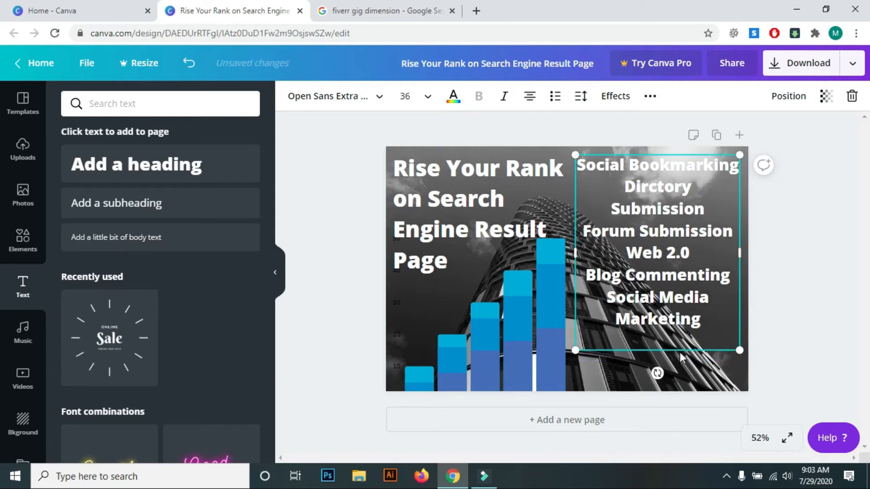
pyautogui.click(793, 304)
pyautogui.click(703, 324)
pyautogui.click(537, 102)
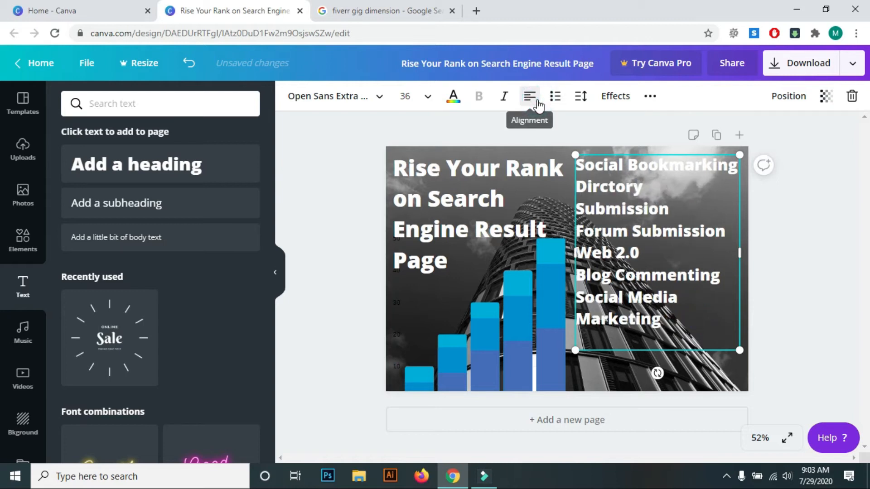
pyautogui.click(822, 298)
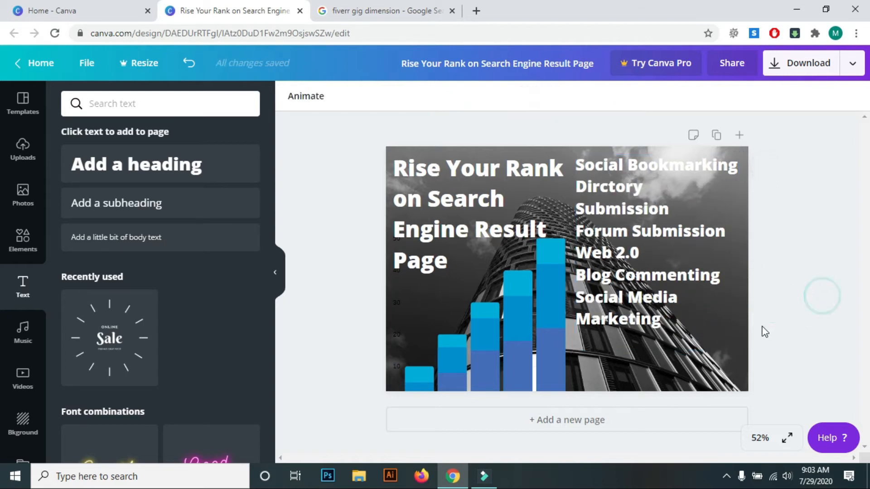
pyautogui.click(842, 280)
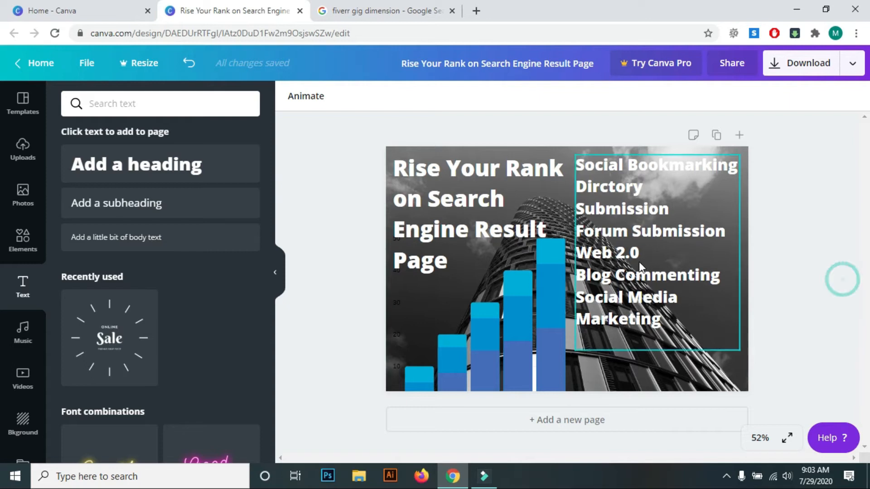
# - Move the services list down and slightly right to leave room for a heading above it
pyautogui.moveTo(632, 263); pyautogui.dragTo(630, 294)
pyautogui.click(815, 254)
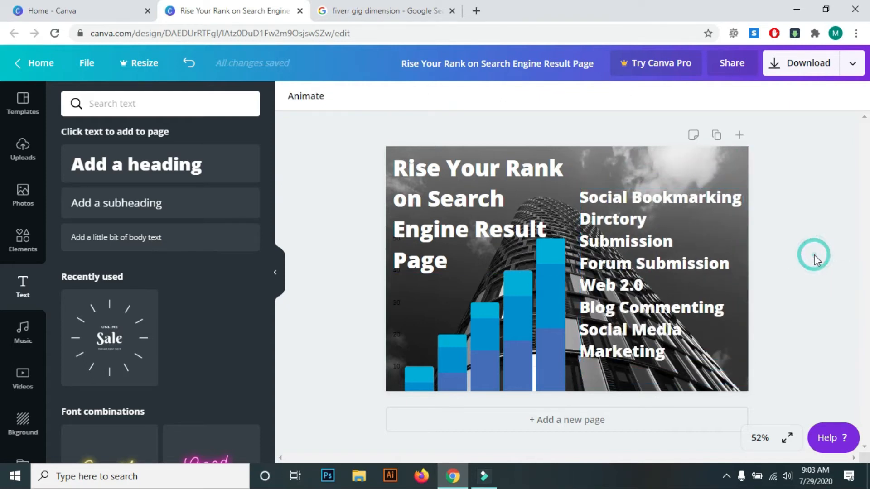
pyautogui.moveTo(636, 261); pyautogui.dragTo(655, 265)
pyautogui.click(831, 258)
pyautogui.click(171, 178)
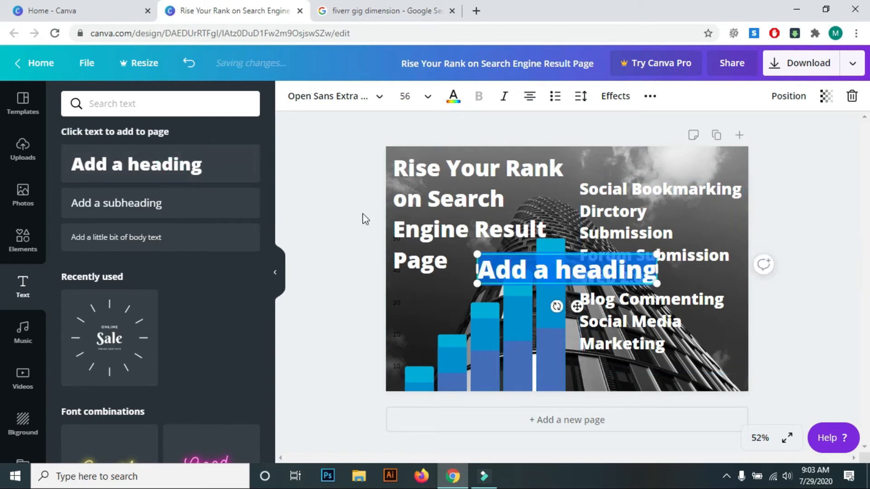
pyautogui.moveTo(542, 254); pyautogui.dragTo(633, 154)
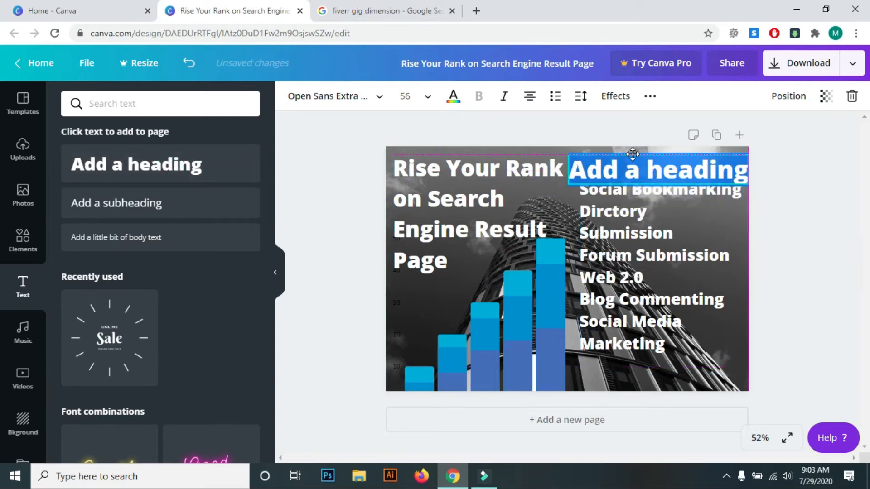
pyautogui.click(745, 176)
pyautogui.moveTo(745, 176); pyautogui.dragTo(546, 163)
pyautogui.click(708, 172)
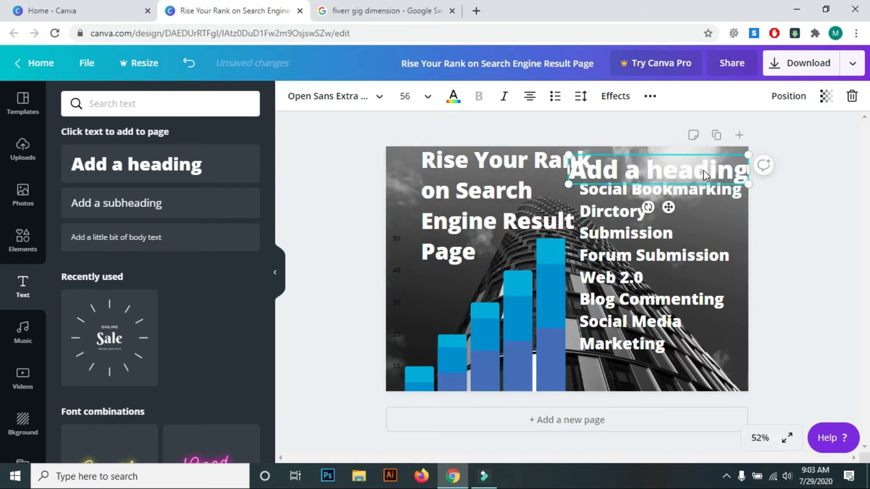
pyautogui.press('Delete')
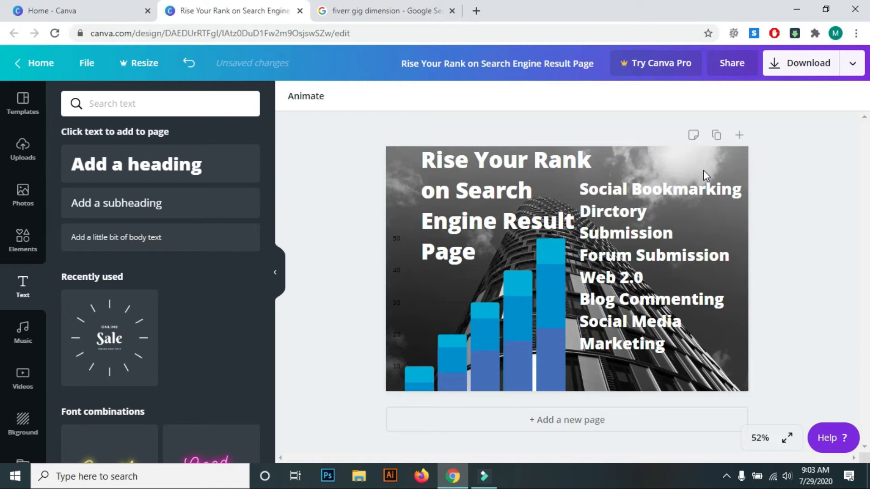
# - Add a new heading above the services list and clear its placeholder text
pyautogui.click(190, 163)
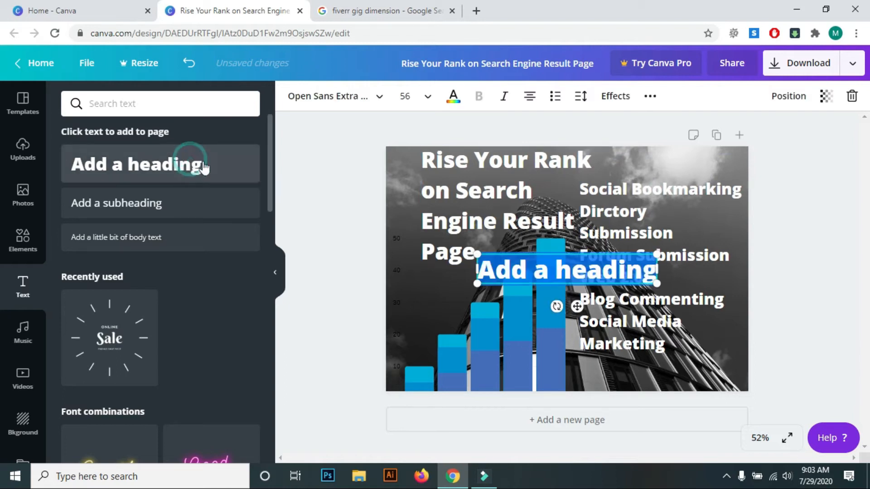
pyautogui.moveTo(541, 255); pyautogui.dragTo(672, 147)
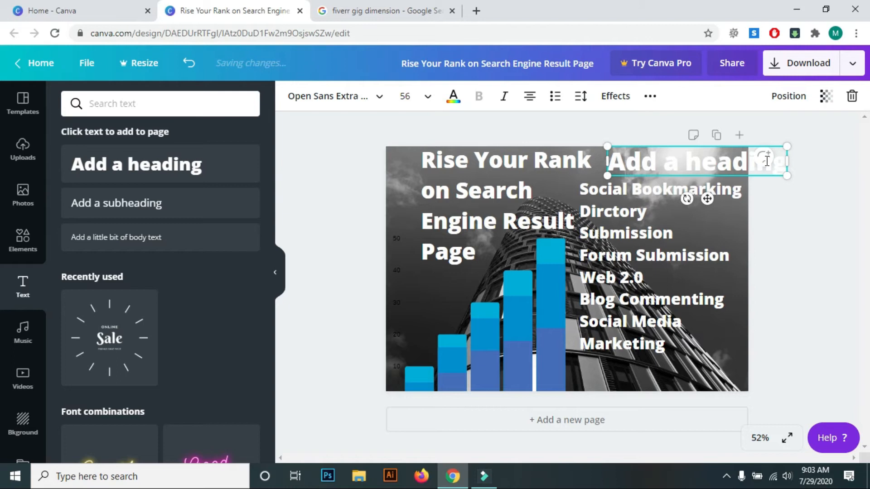
pyautogui.click(749, 160)
pyautogui.press('BackSpace')
pyautogui.press('BackSpace')
pyautogui.press('BackSpace')
pyautogui.press('BackSpace')
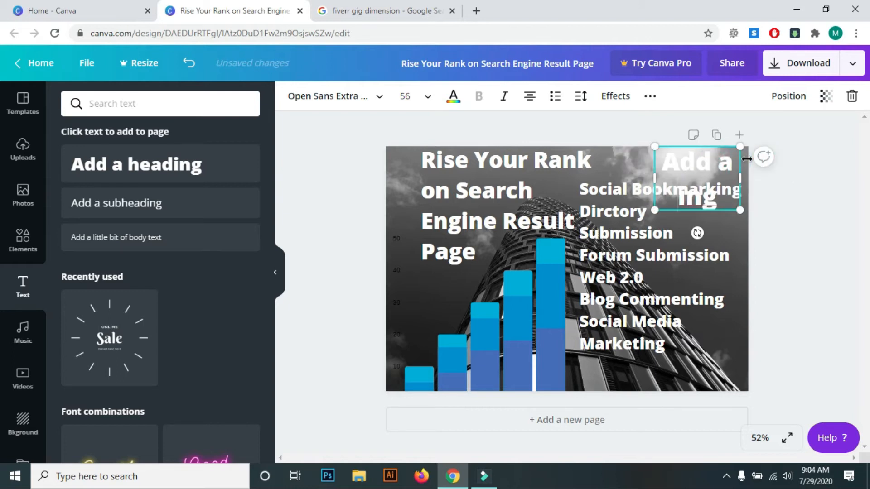
pyautogui.doubleClick(720, 196)
pyautogui.press('BackSpace')
pyautogui.press('BackSpace')
pyautogui.press('BackSpace')
pyautogui.press('BackSpace')
pyautogui.press('BackSpace')
pyautogui.press('BackSpace')
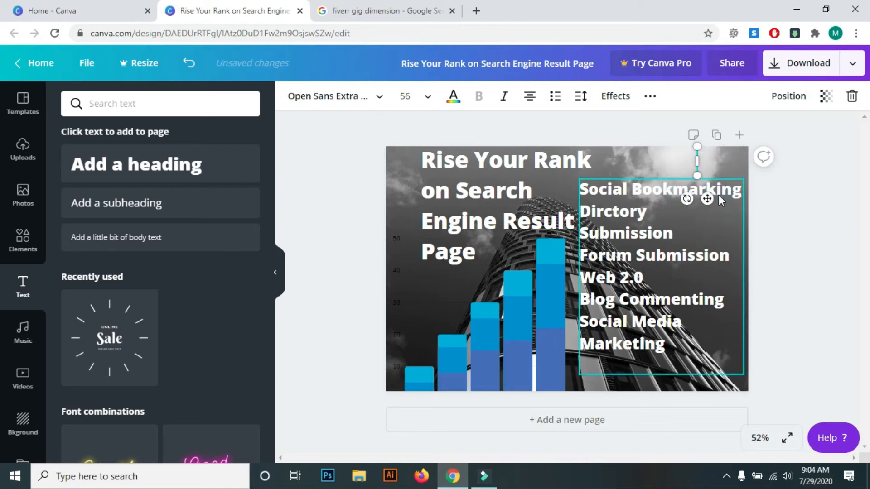
# - Enter "Dofollow Backlinks" as the text of the empty heading above the services list
pyautogui.write('Do')
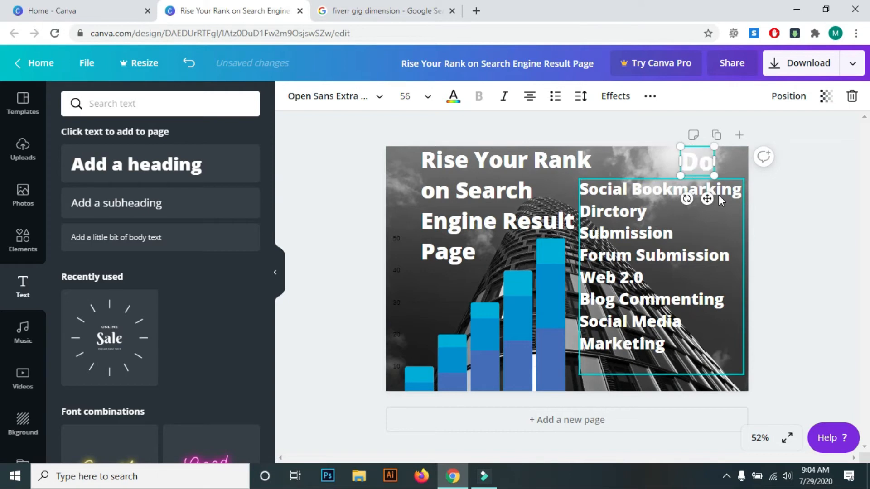
pyautogui.write('foll')
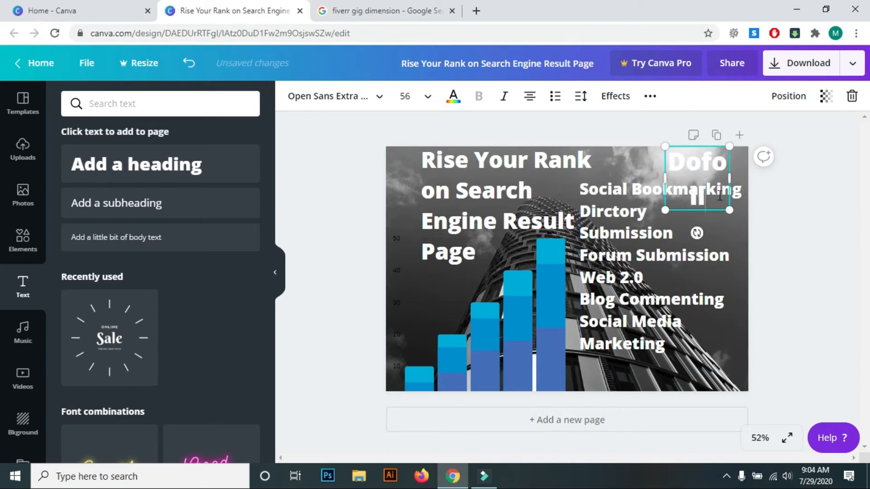
pyautogui.write('w')
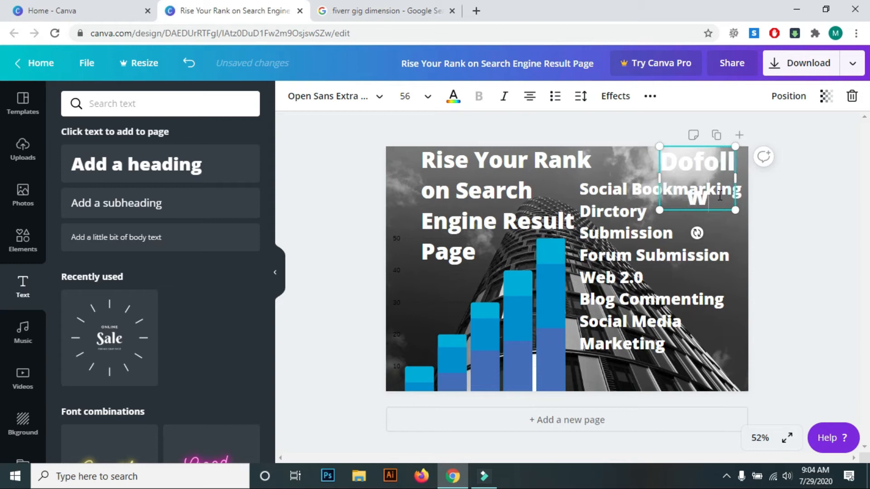
pyautogui.press('BackSpace')
pyautogui.press('BackSpace')
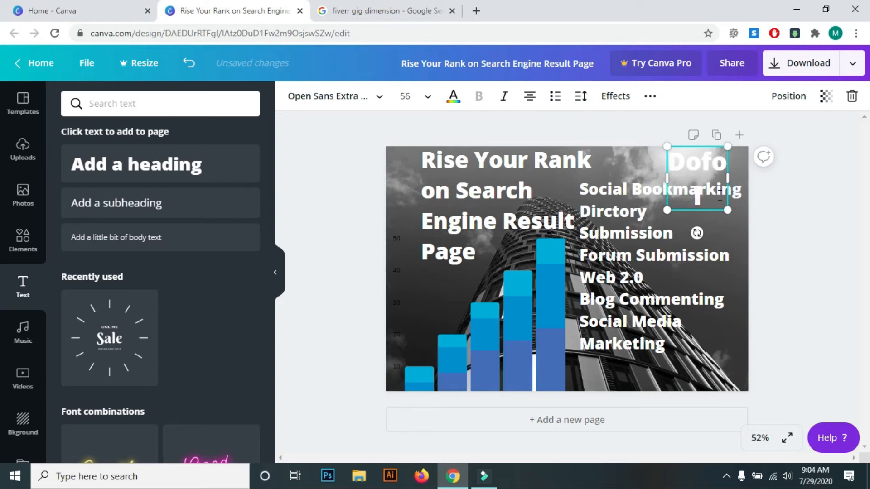
pyautogui.write('low Backlinks')
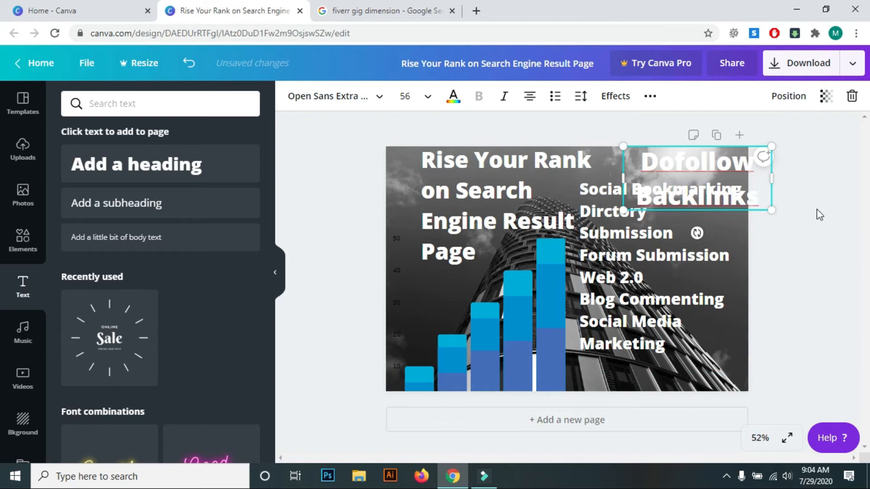
# - Scale the "Rise Your Rank on Search Engine Result Page" headline down to font size 40 and move it lower along the design's left edge
pyautogui.click(503, 175)
pyautogui.moveTo(494, 176); pyautogui.dragTo(481, 195)
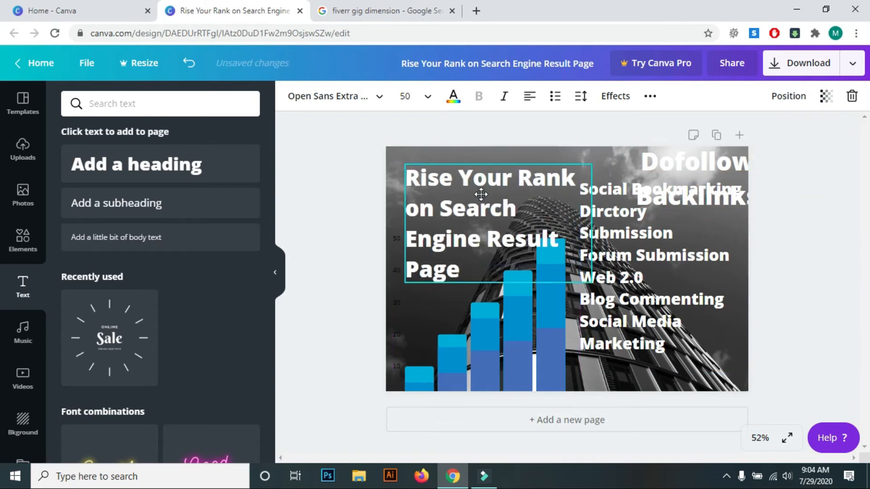
pyautogui.moveTo(591, 165); pyautogui.dragTo(550, 188)
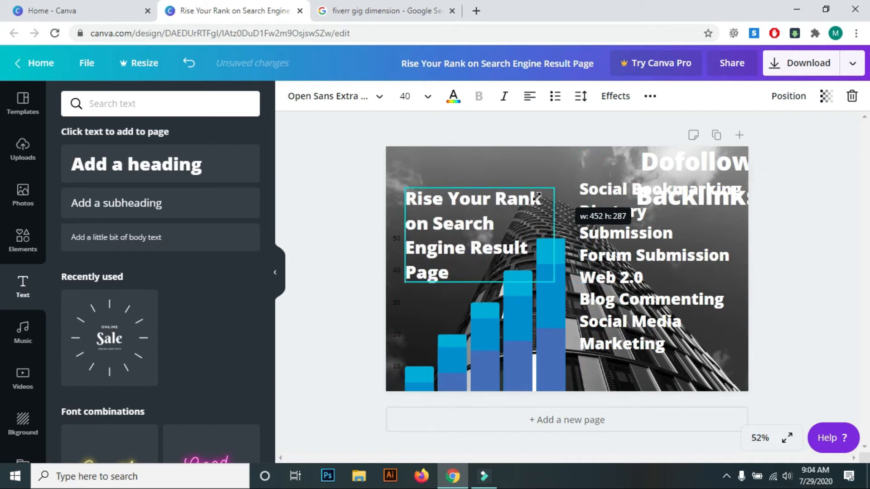
pyautogui.moveTo(461, 224); pyautogui.dragTo(452, 243)
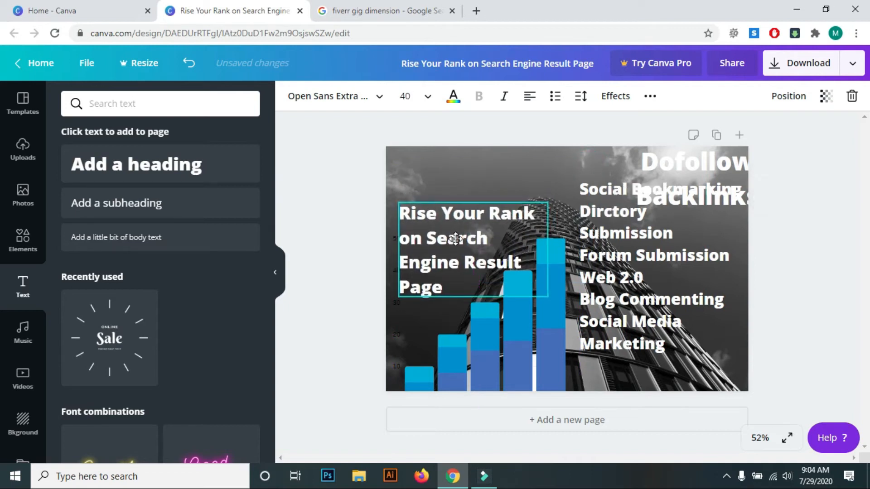
# - Break the headline so "Engine", "Result" and "Page" sit on separate lines, and move it down over the shorter chart bars
pyautogui.click(459, 266)
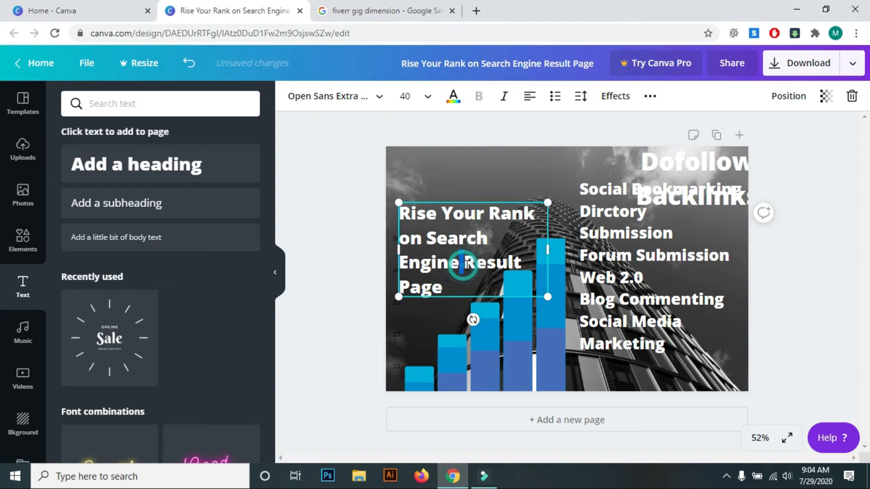
pyautogui.press('Return')
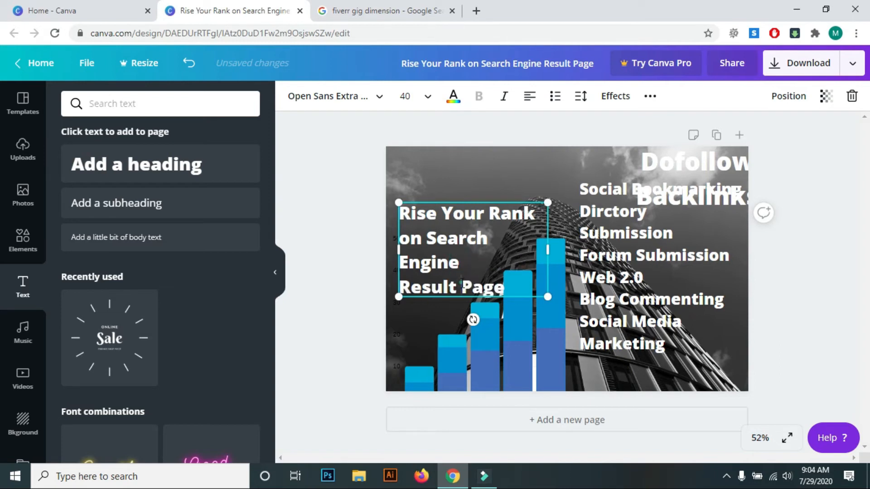
pyautogui.click(461, 284)
pyautogui.press('Return')
pyautogui.moveTo(478, 200); pyautogui.dragTo(470, 235)
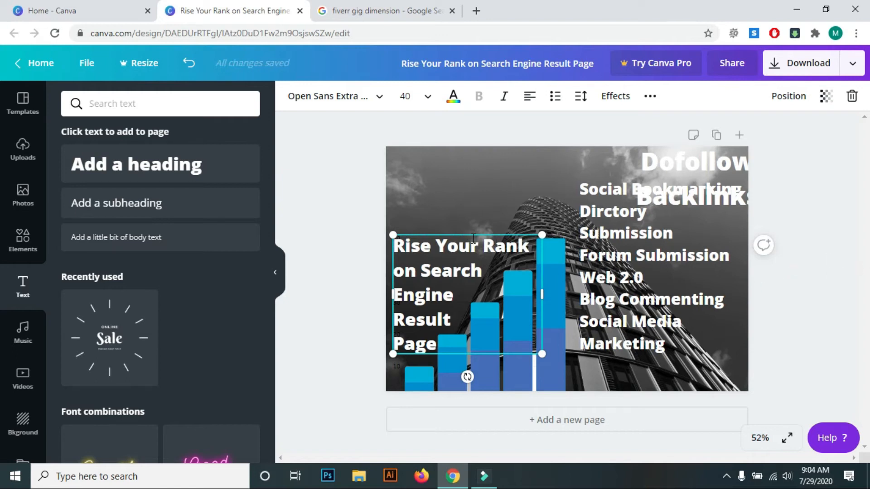
# - Move the "Dofollow Backlinks" heading off the services list toward the design's upper left and widen its box to fit one line
pyautogui.click(472, 231)
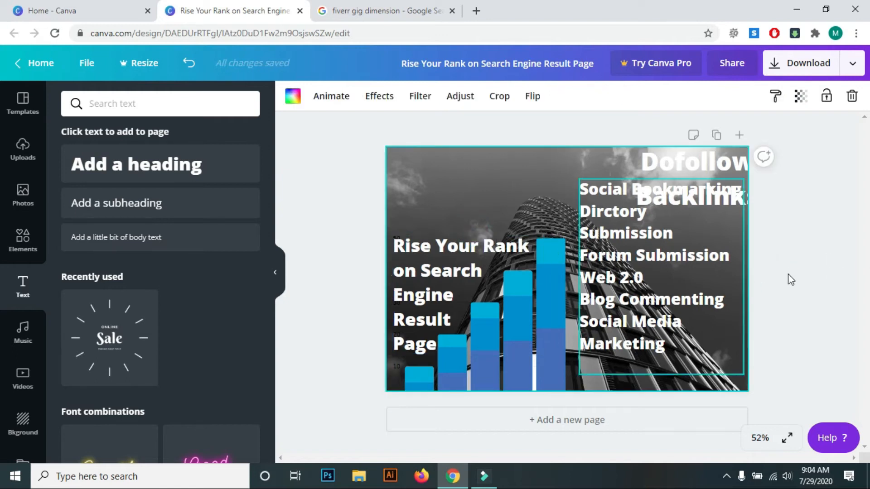
pyautogui.moveTo(697, 168); pyautogui.dragTo(496, 172)
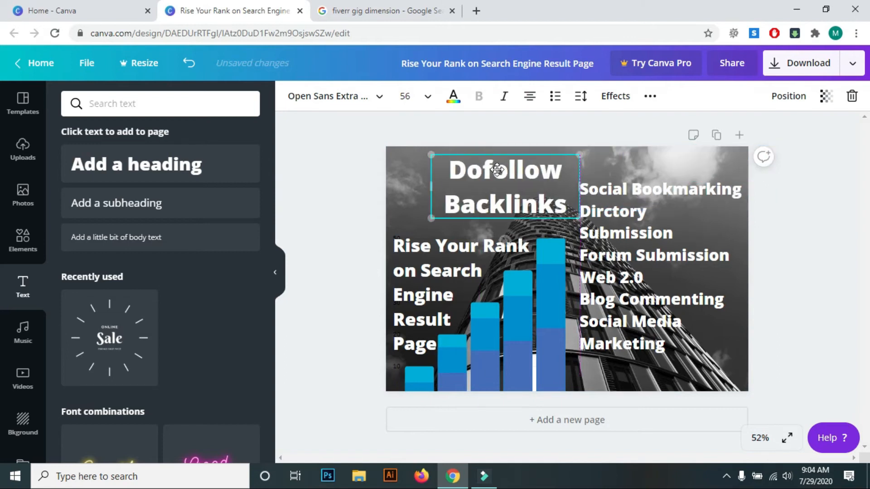
pyautogui.moveTo(567, 186); pyautogui.dragTo(725, 161)
pyautogui.click(842, 228)
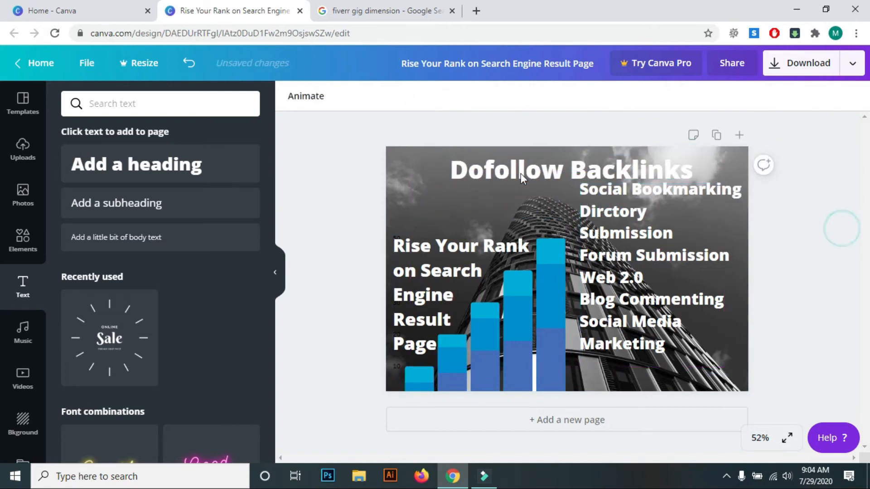
# - Shift the "Dofollow Backlinks" heading further left and break it so "Backlinks" starts a second line
pyautogui.moveTo(547, 172); pyautogui.dragTo(511, 177)
pyautogui.tripleClick(510, 176)
pyautogui.click(511, 177)
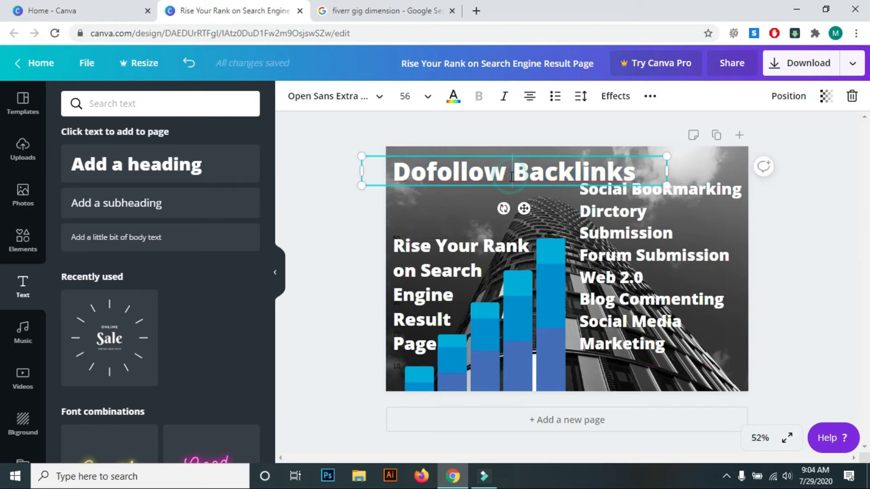
pyautogui.press('Return')
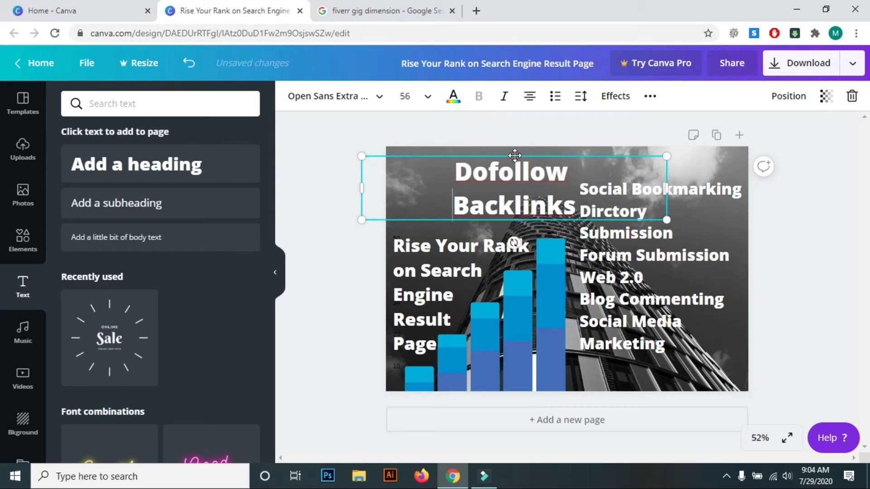
# - Narrow the "Dofollow Backlinks" text box, position it above the ranking headline, and scale it up to font size 70.4
pyautogui.moveTo(666, 188); pyautogui.dragTo(535, 186)
pyautogui.moveTo(479, 154); pyautogui.dragTo(491, 151)
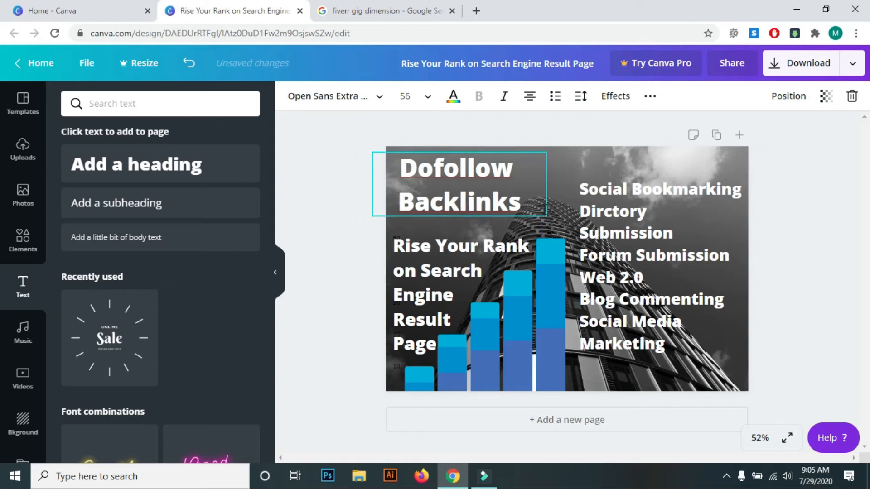
pyautogui.moveTo(545, 212); pyautogui.dragTo(581, 246)
pyautogui.click(802, 229)
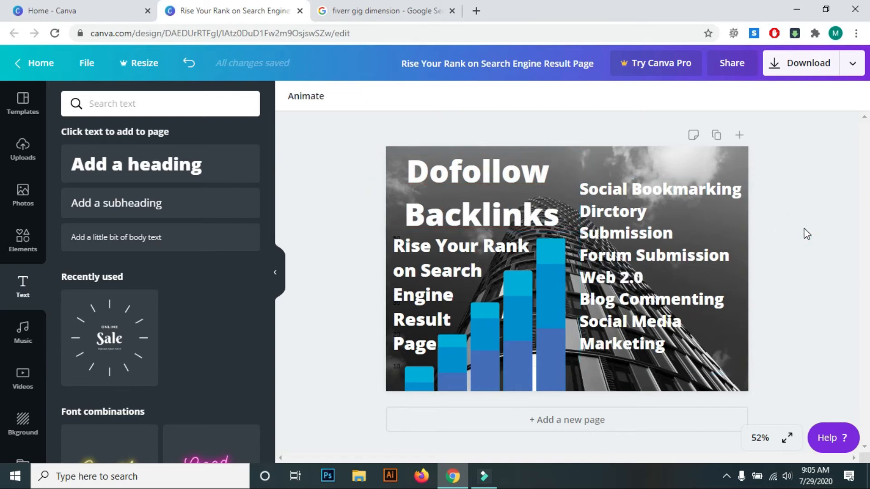
# - Move the services list up and slightly left so it starts beside the word "Dofollow"
pyautogui.moveTo(694, 203); pyautogui.dragTo(652, 176)
pyautogui.click(670, 172)
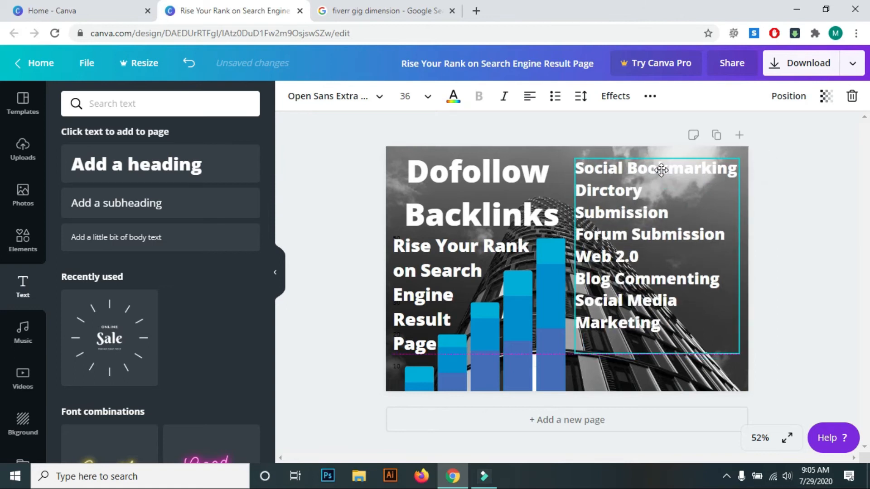
pyautogui.click(775, 255)
# - Duplicate the "Dofollow Backlinks" heading and place the copy below the services list
pyautogui.click(459, 205)
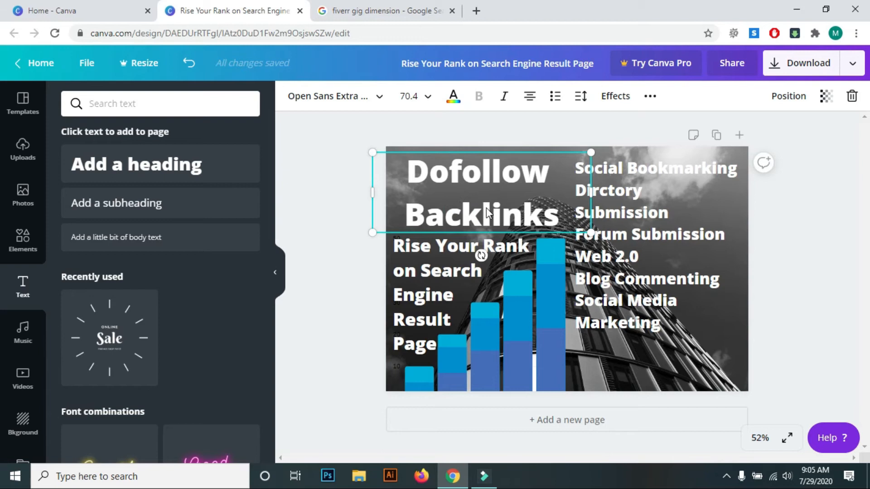
pyautogui.click(812, 273)
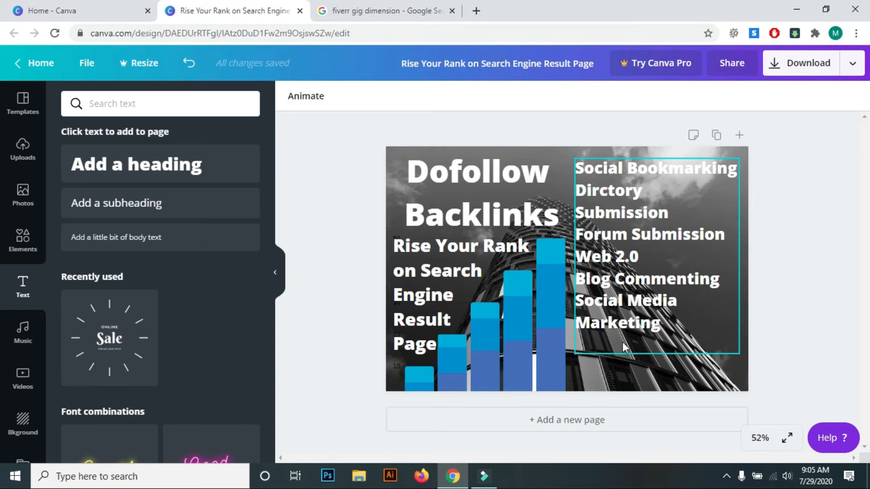
pyautogui.click(487, 181)
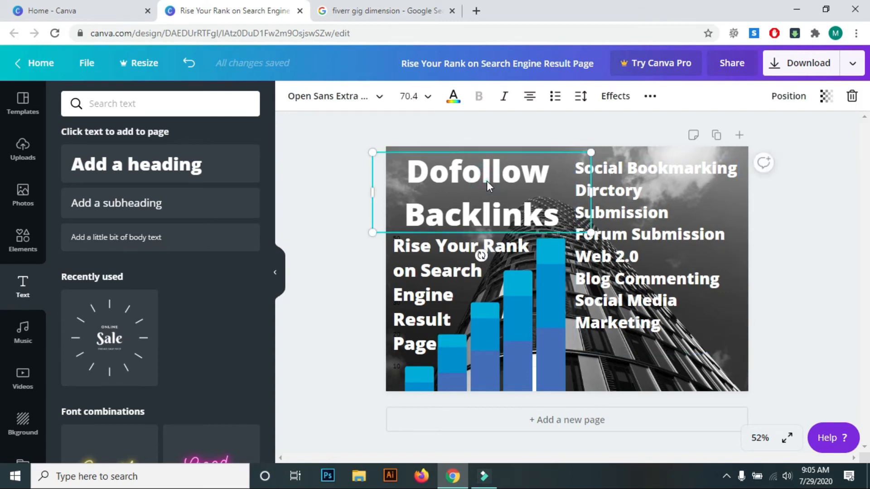
pyautogui.moveTo(489, 206); pyautogui.dragTo(671, 359)
# - Replace the copied heading's text with "Order Now" and move it down near the design's bottom edge
pyautogui.doubleClick(712, 385)
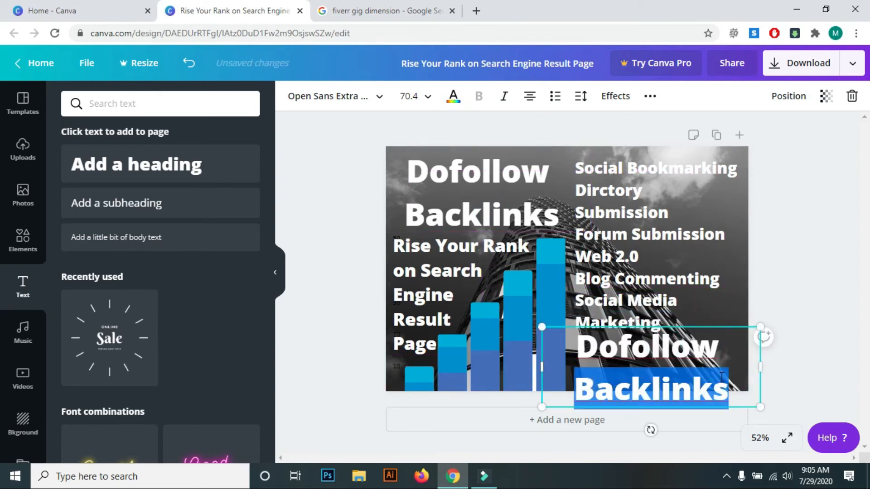
pyautogui.press('BackSpace')
pyautogui.press('BackSpace')
pyautogui.press('BackSpace')
pyautogui.press('BackSpace')
pyautogui.press('BackSpace')
pyautogui.press('BackSpace')
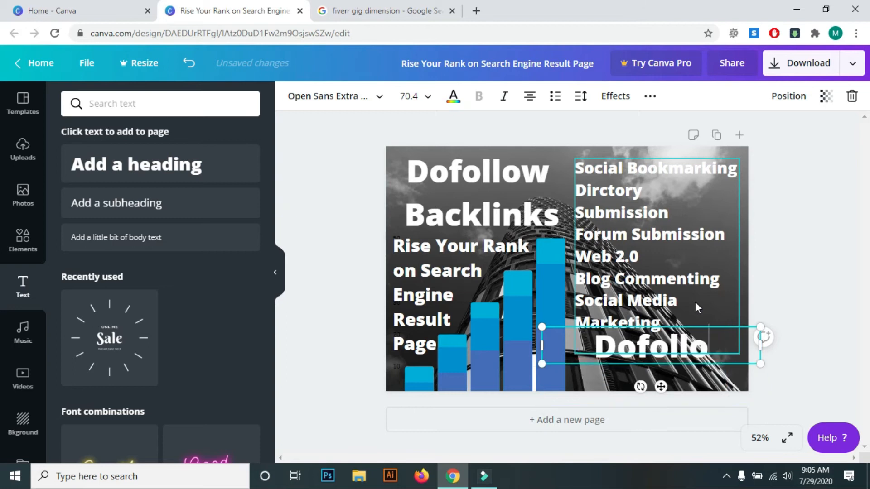
pyautogui.press('BackSpace')
pyautogui.press('BackSpace')
pyautogui.press('BackSpace')
pyautogui.press('BackSpace')
pyautogui.write('Of')
pyautogui.press('BackSpace')
pyautogui.write('rde')
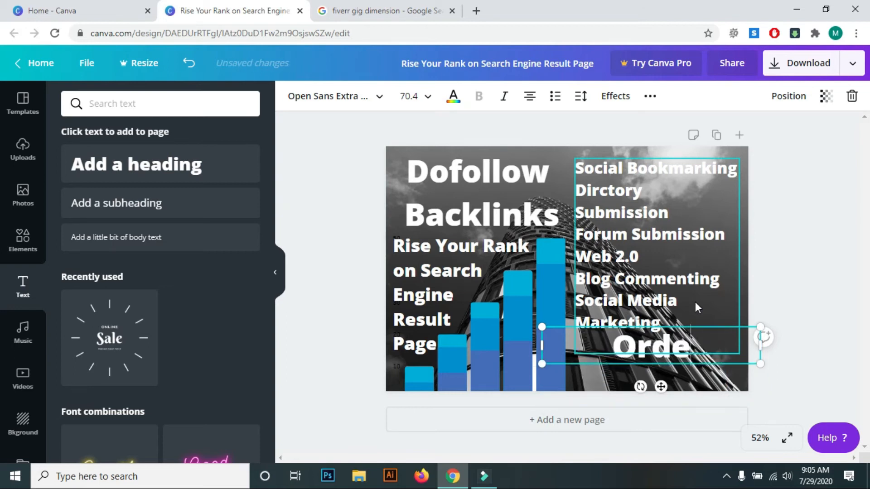
pyautogui.write('r Now')
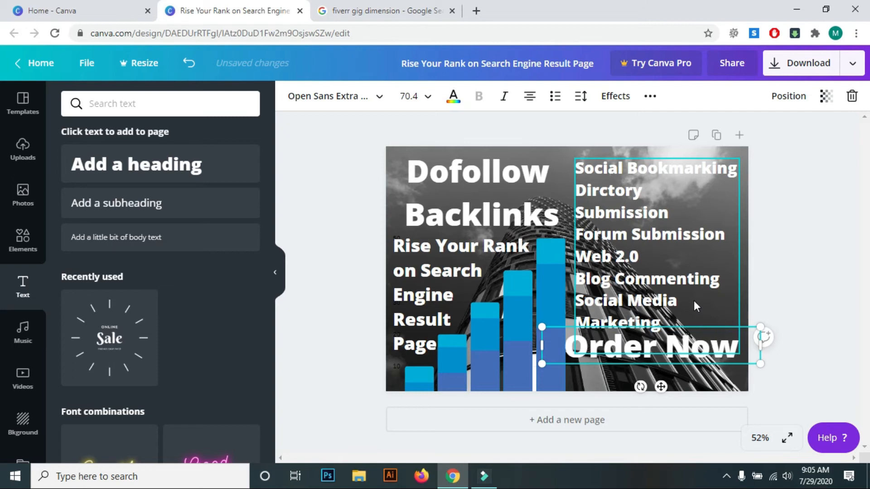
pyautogui.click(791, 310)
pyautogui.moveTo(703, 341); pyautogui.dragTo(739, 340)
# - Remove the empty last line from the services list and fit the list at font size 35 above "Order Now"
pyautogui.click(692, 305)
pyautogui.tripleClick(589, 336)
pyautogui.click(588, 337)
pyautogui.press('BackSpace')
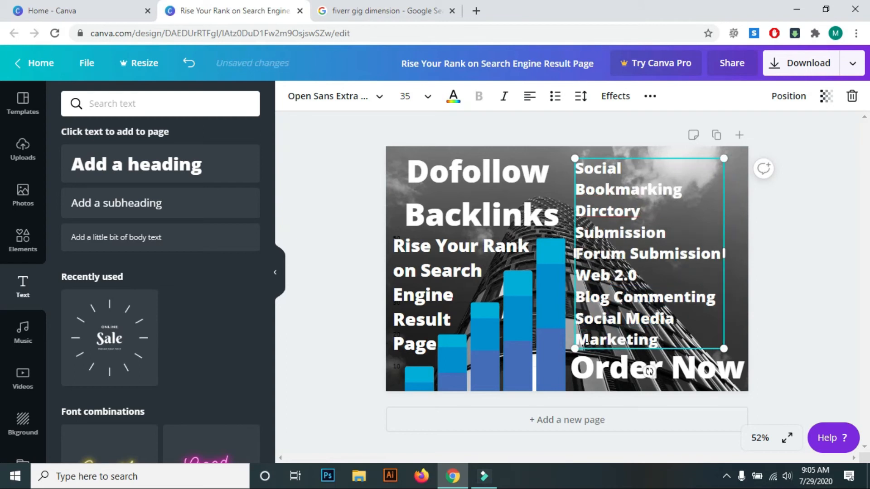
pyautogui.moveTo(730, 350); pyautogui.dragTo(802, 333)
# - Move the "Dofollow Backlinks" heading slightly up and left, against the design's top edge
pyautogui.click(659, 382)
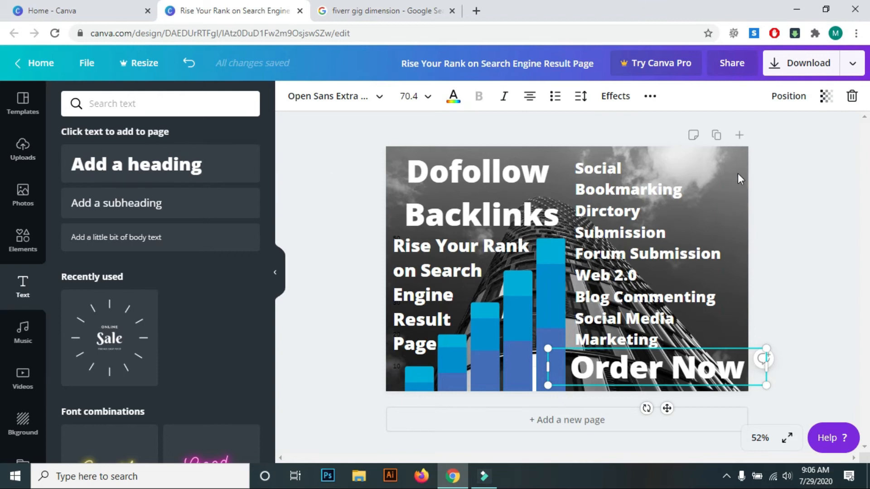
pyautogui.moveTo(469, 191); pyautogui.dragTo(499, 198)
pyautogui.click(858, 214)
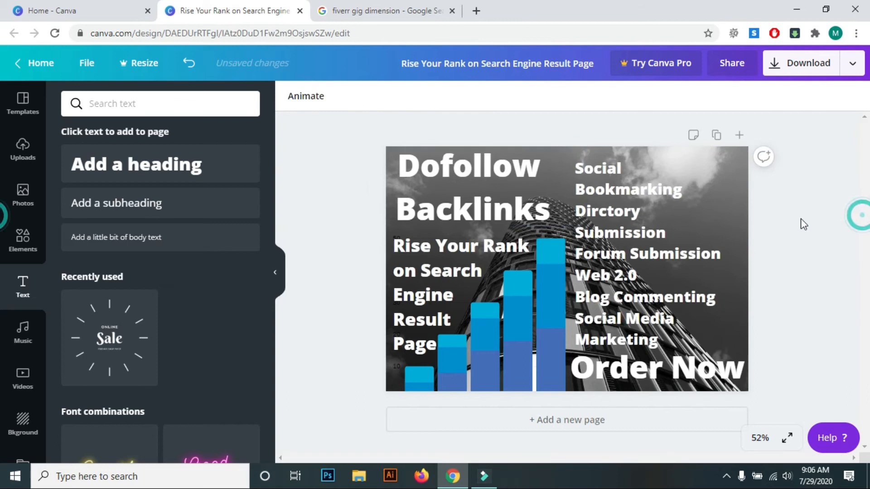
pyautogui.click(529, 336)
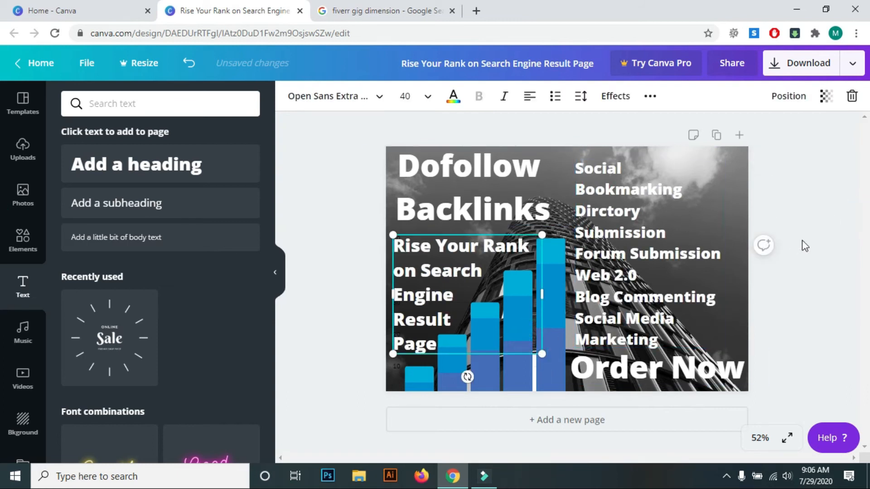
pyautogui.click(744, 237)
# - Change the services list's text color to the default palette's orange
pyautogui.click(653, 252)
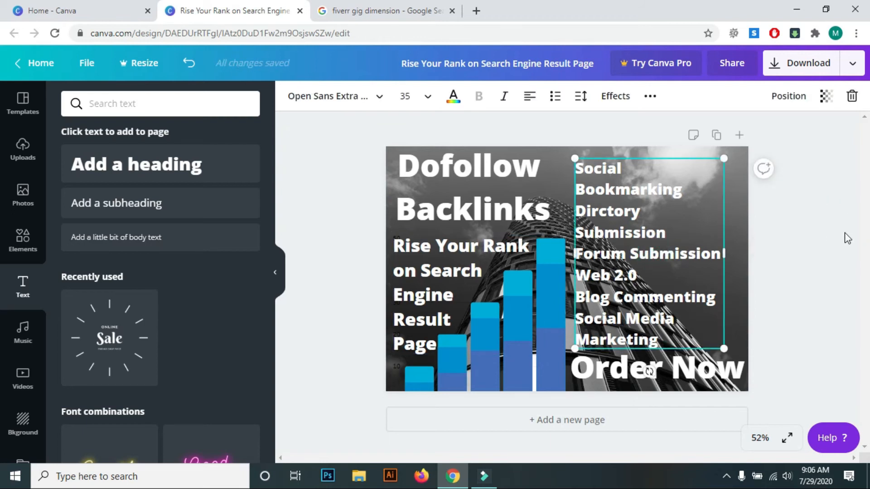
pyautogui.click(453, 106)
pyautogui.scroll(-1, 156, 247)
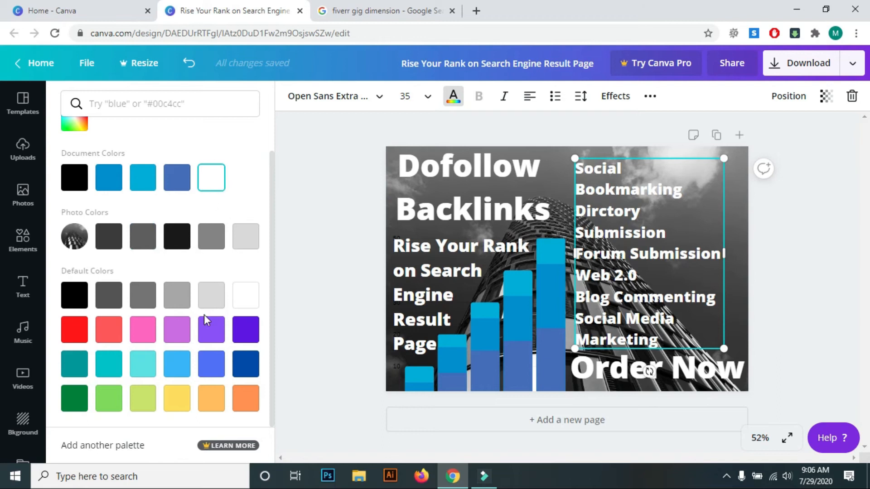
pyautogui.click(252, 403)
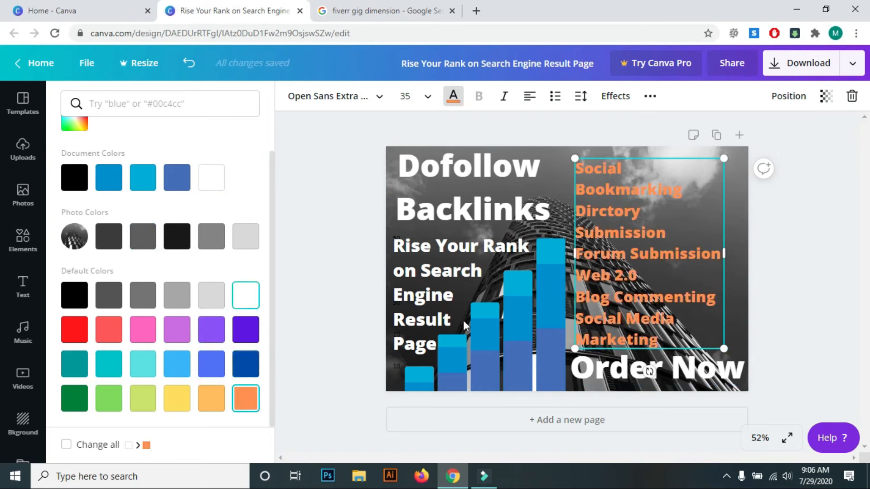
pyautogui.click(809, 326)
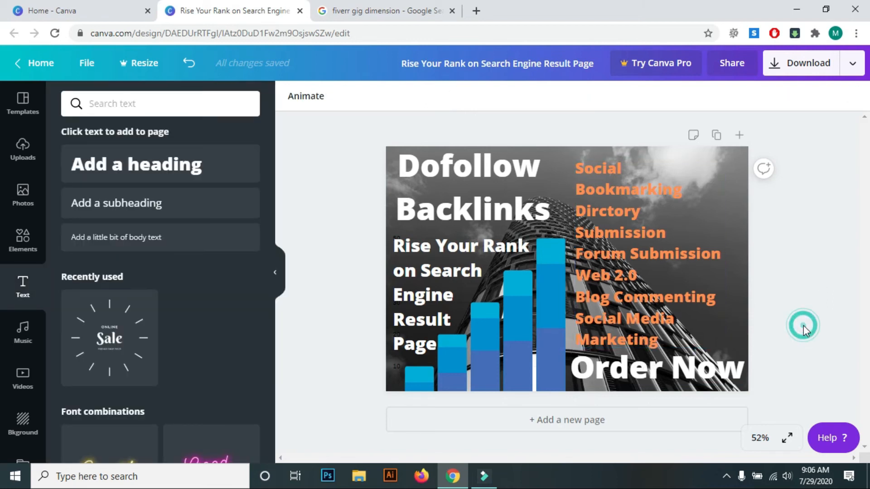
# - Recolor the "Rise Your Rank on Search Engine Result Page" headline with the same orange as the services list
pyautogui.click(430, 240)
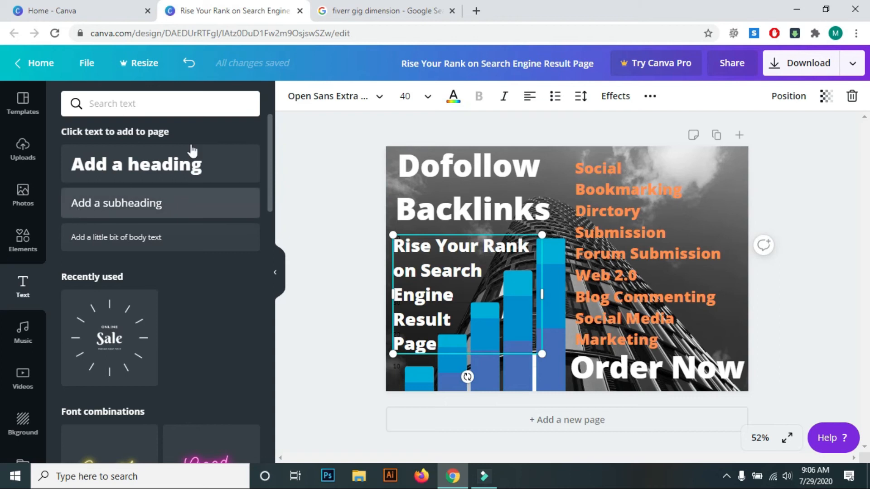
pyautogui.click(453, 97)
pyautogui.scroll(-1, 143, 313)
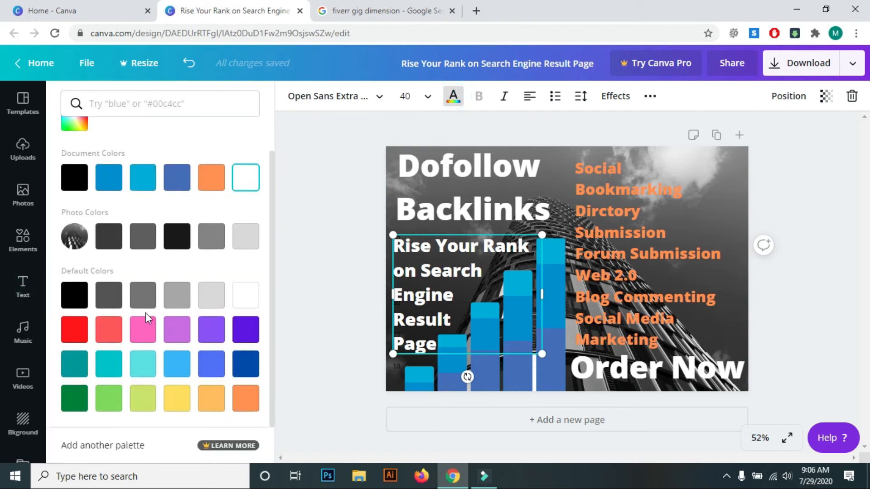
pyautogui.click(245, 398)
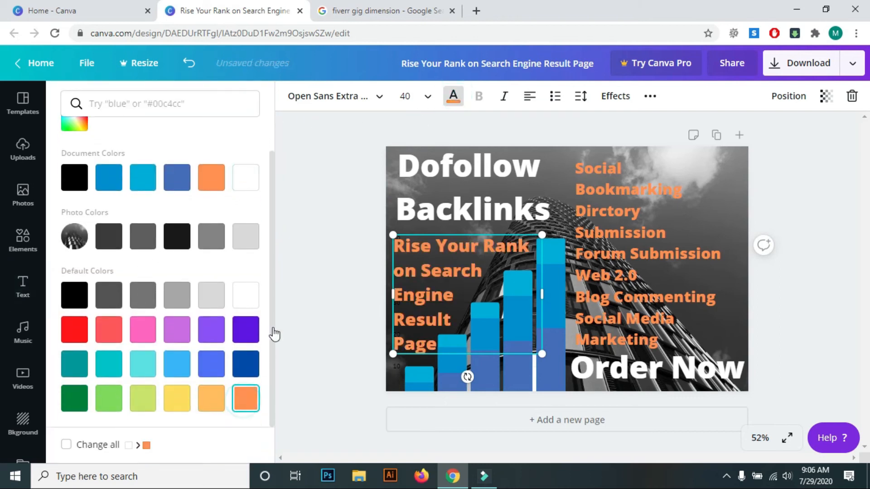
pyautogui.click(301, 276)
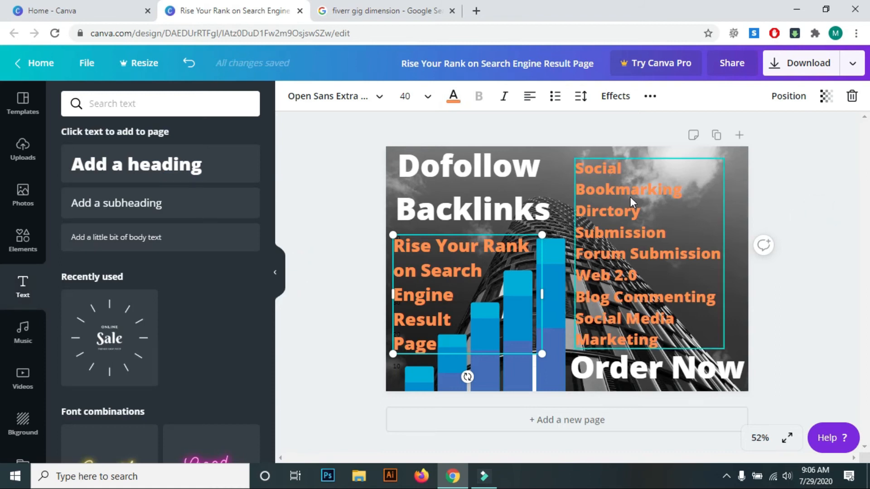
# - Change the "Dofollow Backlinks" heading's text color to the default palette's light orange
pyautogui.click(461, 173)
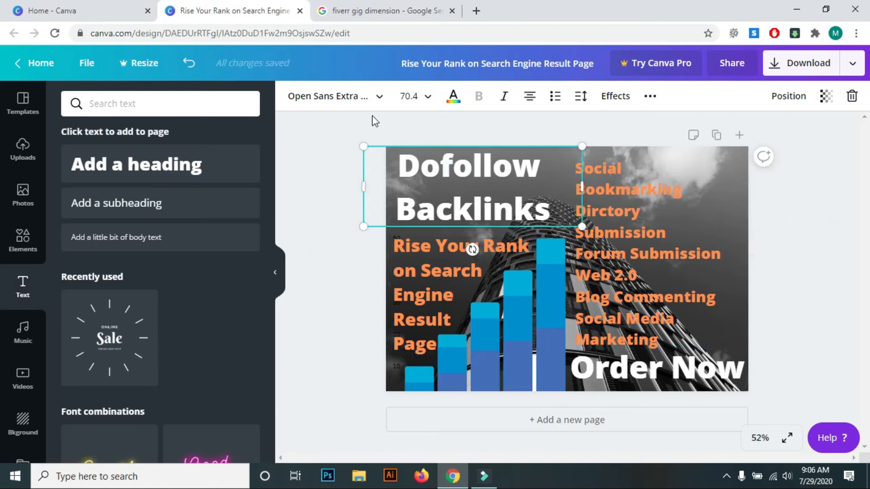
pyautogui.click(454, 97)
pyautogui.scroll(-1, 138, 308)
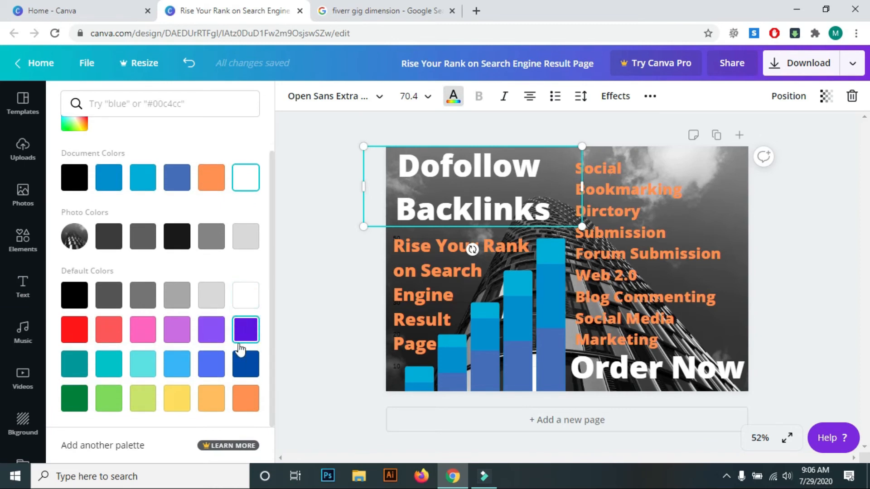
pyautogui.click(205, 407)
pyautogui.click(277, 290)
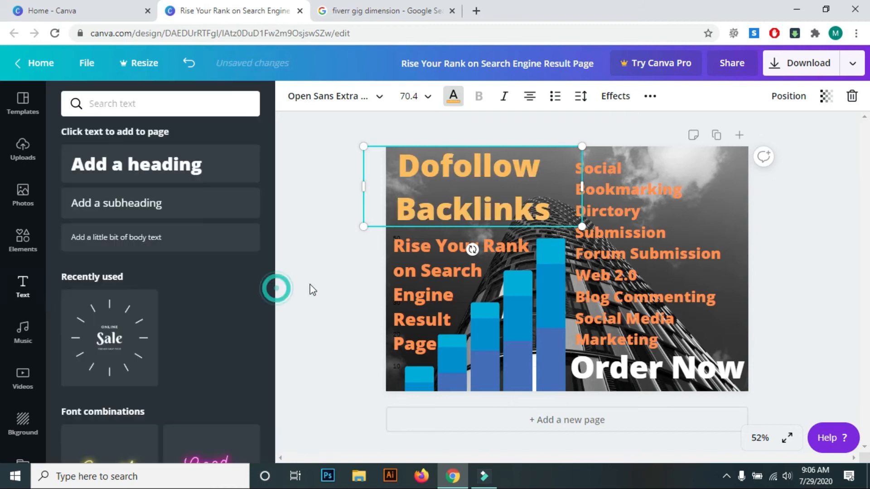
pyautogui.click(820, 256)
pyautogui.click(779, 328)
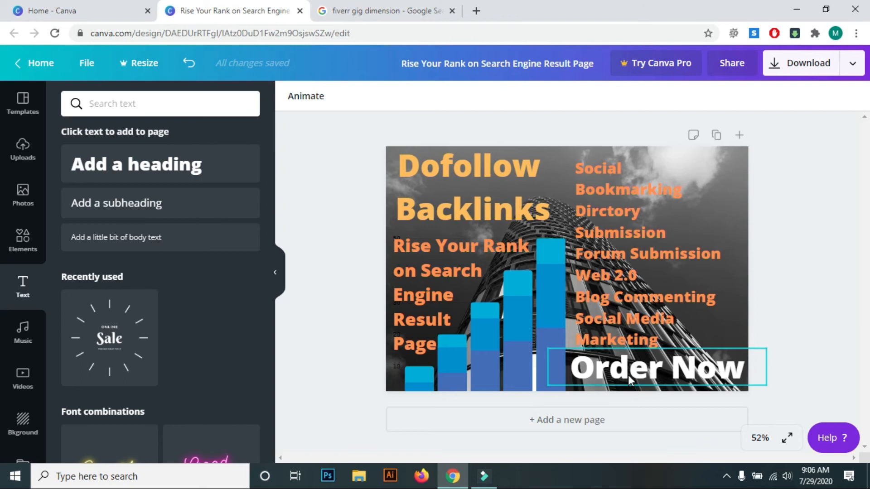
# - Show the full Gradients collection in the elements library and look through its brush strokes and shapes
pyautogui.click(628, 374)
pyautogui.click(28, 248)
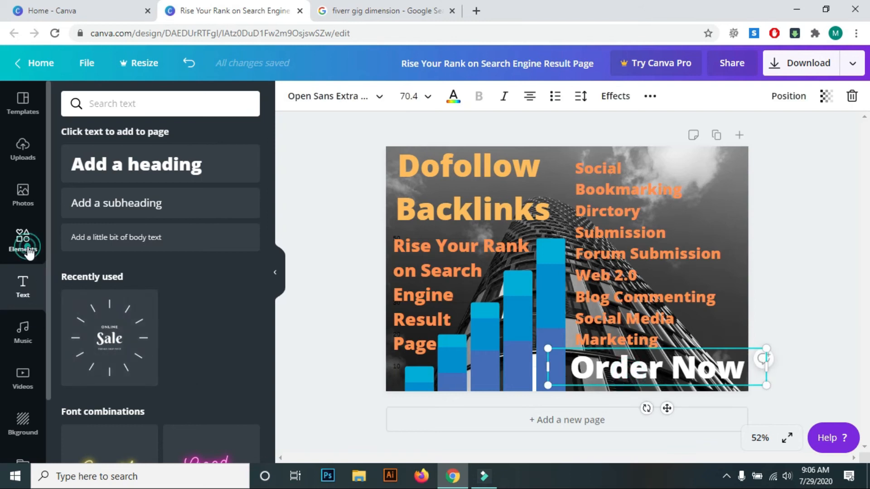
pyautogui.scroll(-3, 208, 273)
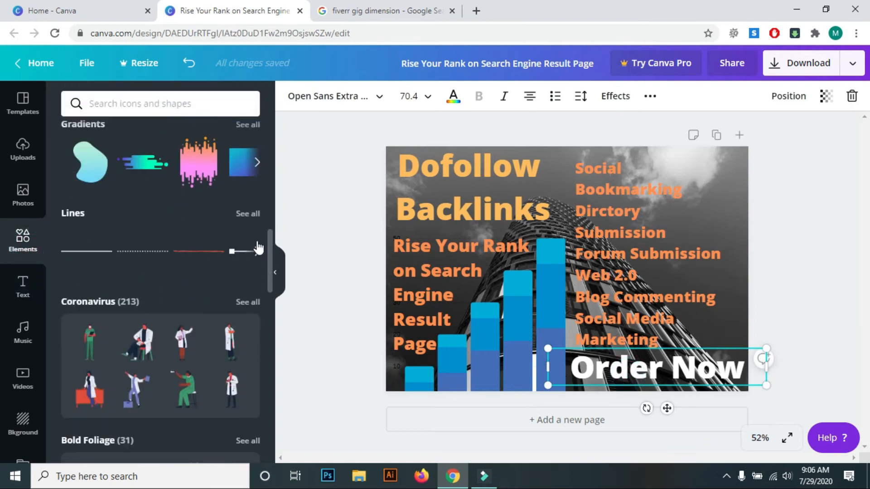
pyautogui.scroll(3, 240, 244)
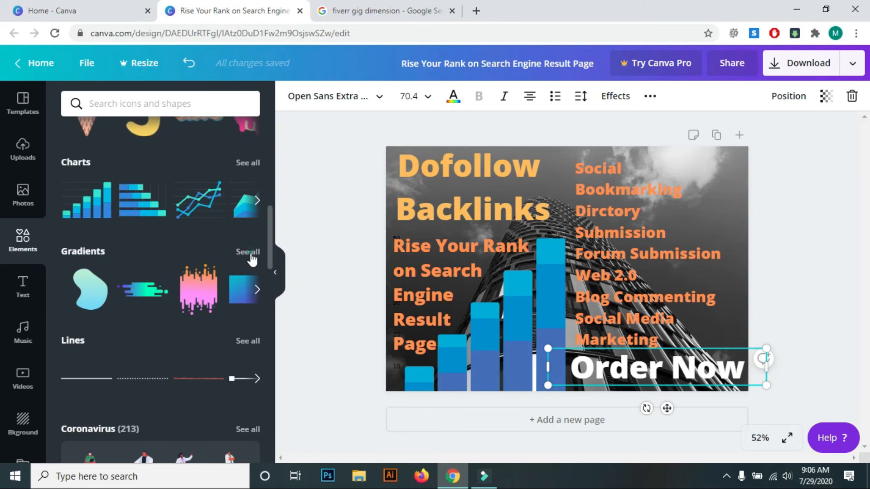
pyautogui.click(247, 252)
pyautogui.scroll(-5, 208, 278)
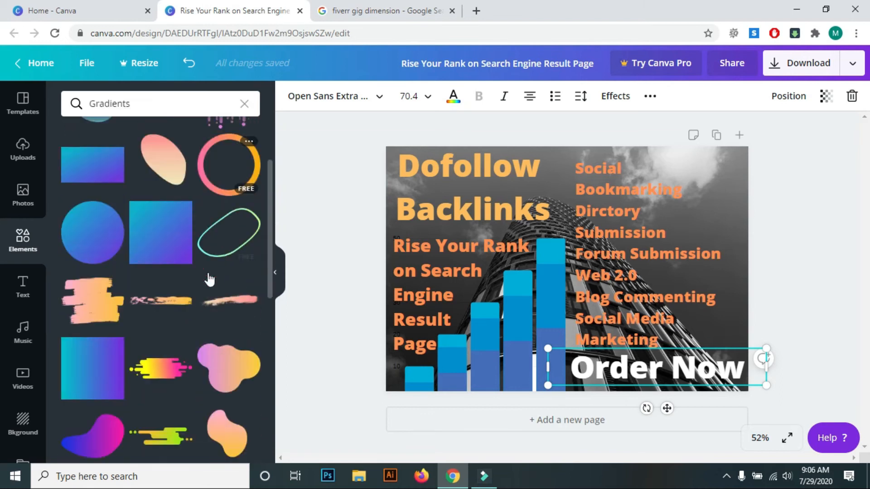
pyautogui.scroll(-8, 215, 297)
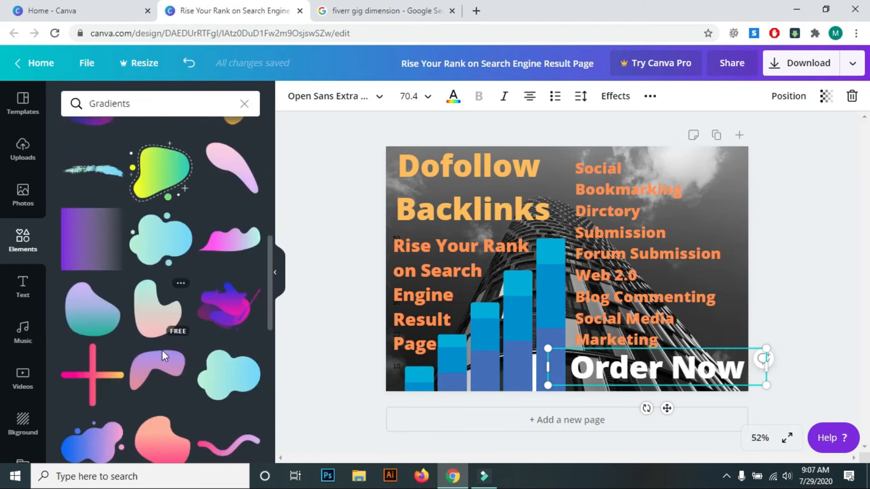
pyautogui.scroll(-7, 162, 350)
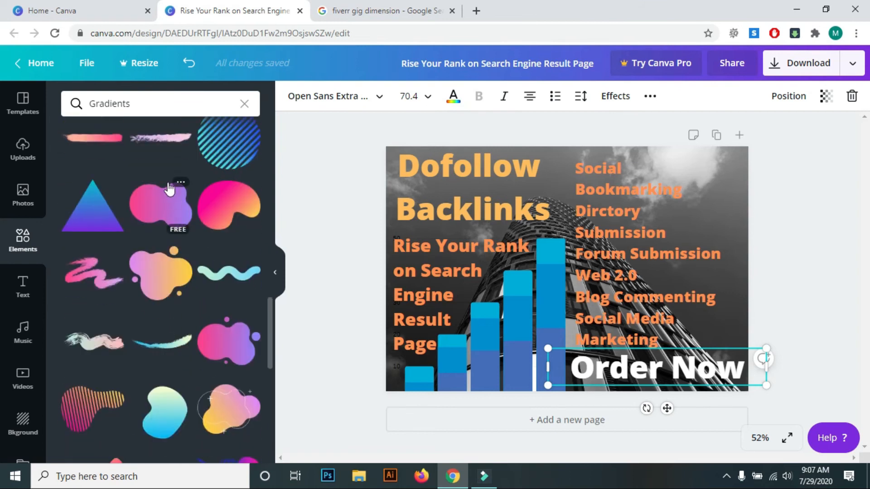
pyautogui.click(165, 142)
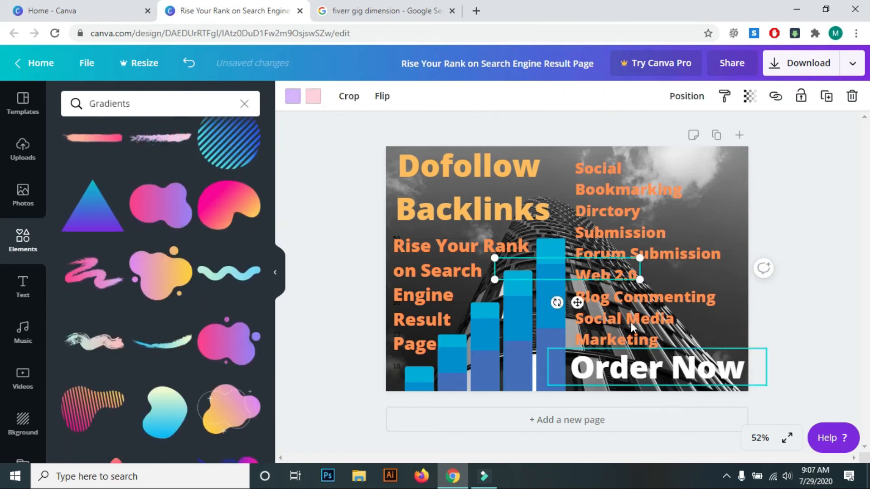
pyautogui.moveTo(605, 279); pyautogui.dragTo(604, 277)
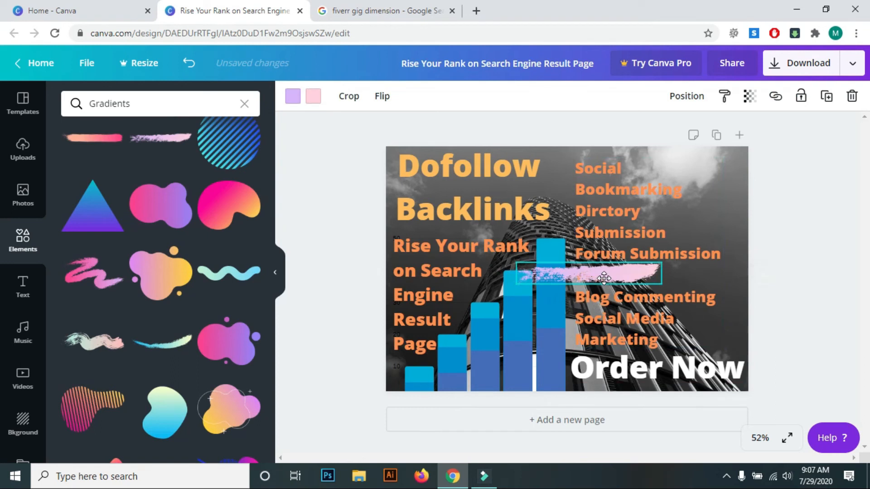
pyautogui.press('Delete')
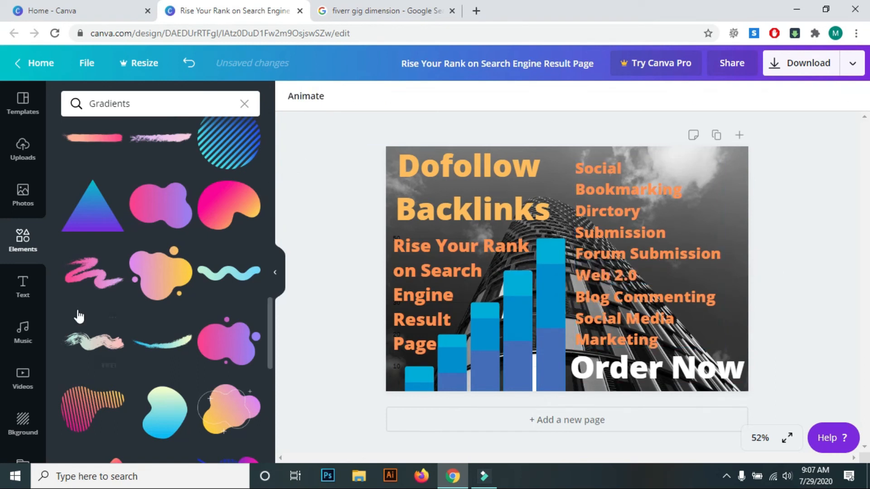
# - Add the pale pink and aqua tapered brush stroke from the Gradients collection over "Order Now" and flip it horizontally
pyautogui.scroll(-6, 140, 307)
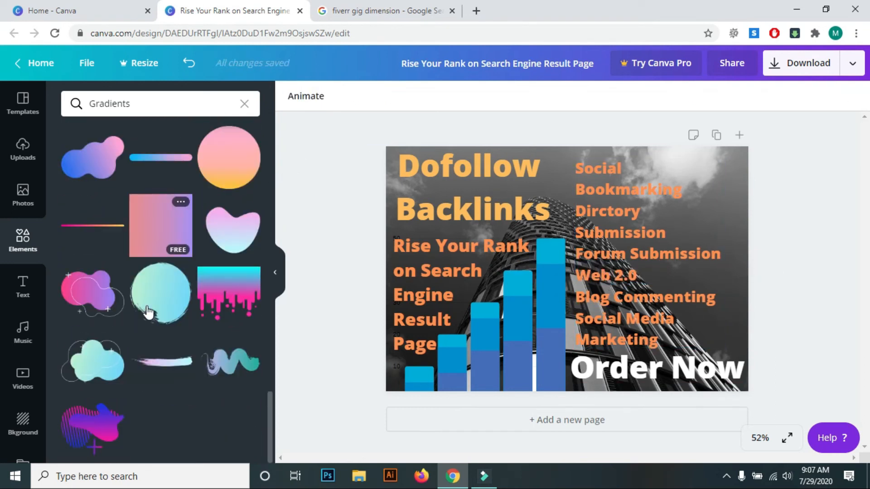
pyautogui.click(162, 361)
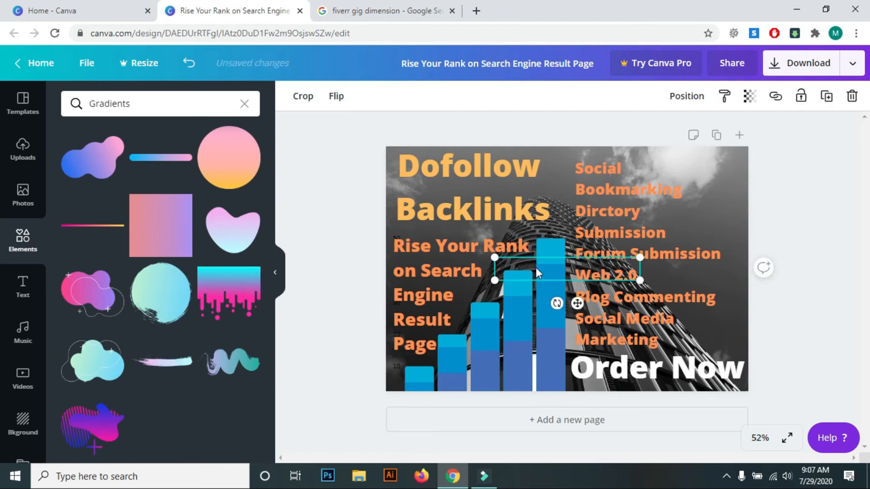
pyautogui.moveTo(568, 269)
pyautogui.mouseDown()
pyautogui.moveTo(607, 349)
pyautogui.moveTo(630, 362)
pyautogui.moveTo(617, 365)
pyautogui.mouseUp()
pyautogui.click(385, 104)
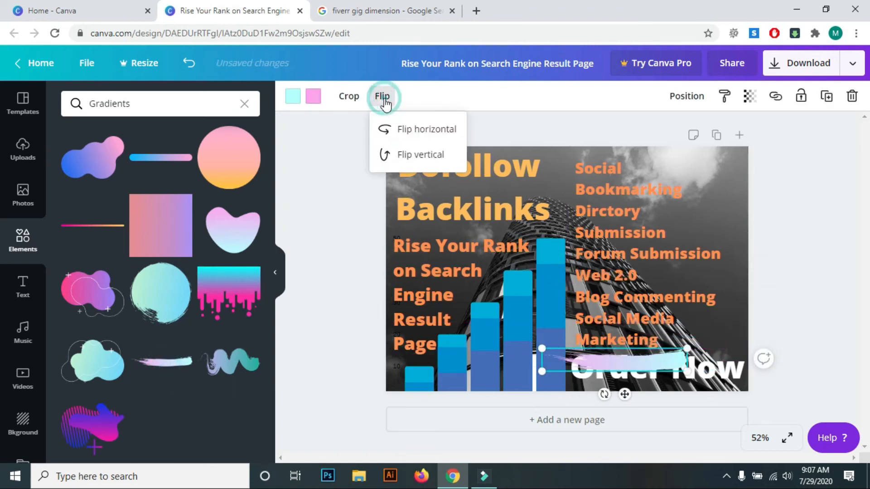
pyautogui.click(398, 129)
pyautogui.moveTo(599, 358); pyautogui.dragTo(614, 359)
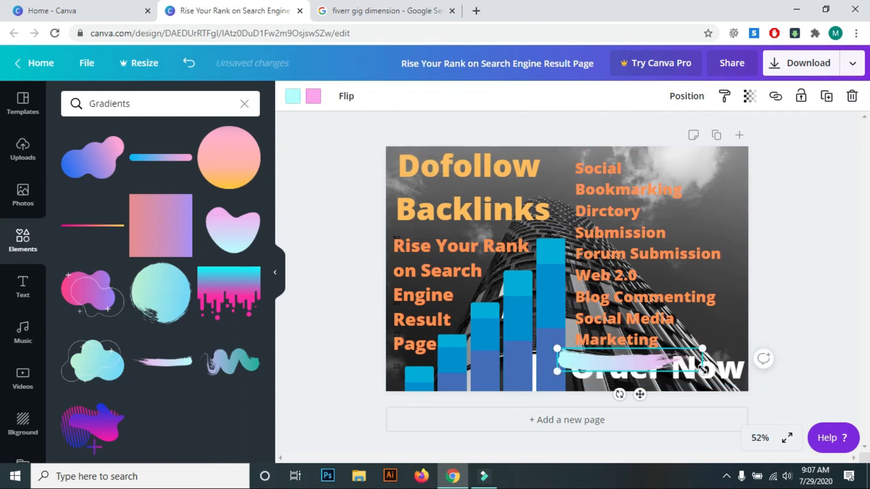
# - Enlarge the brush stroke to span the "Order Now" text and send it behind the text
pyautogui.moveTo(703, 373)
pyautogui.mouseDown()
pyautogui.moveTo(764, 401)
pyautogui.moveTo(842, 394)
pyautogui.mouseUp()
pyautogui.click(640, 380)
pyautogui.moveTo(640, 380); pyautogui.dragTo(641, 377)
pyautogui.hotkey('ctrl', '[')
pyautogui.hotkey('ctrl', '[')
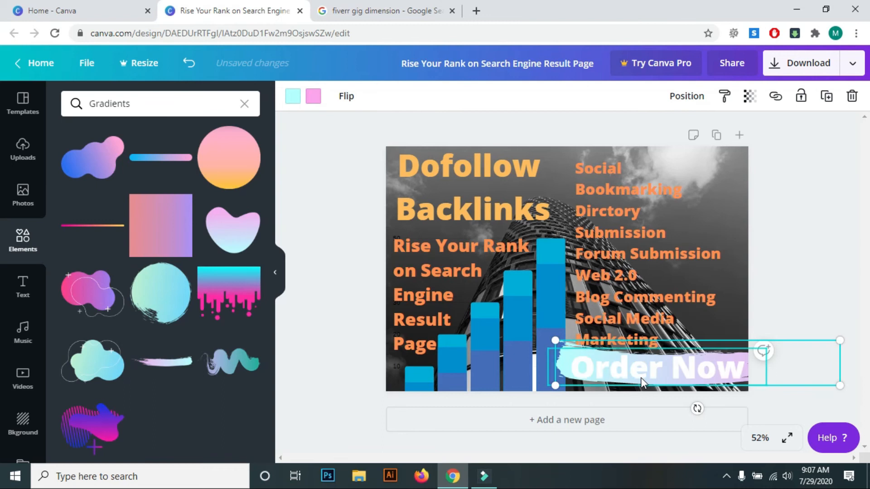
pyautogui.click(780, 255)
pyautogui.click(675, 378)
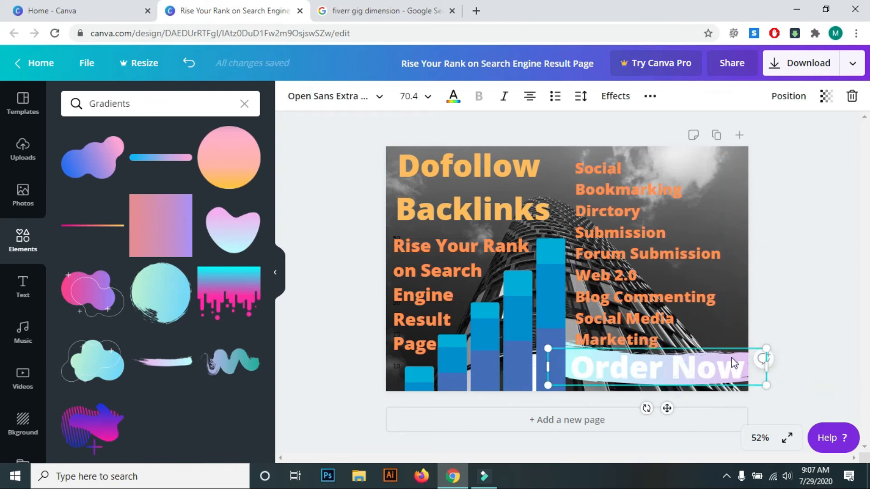
pyautogui.click(808, 346)
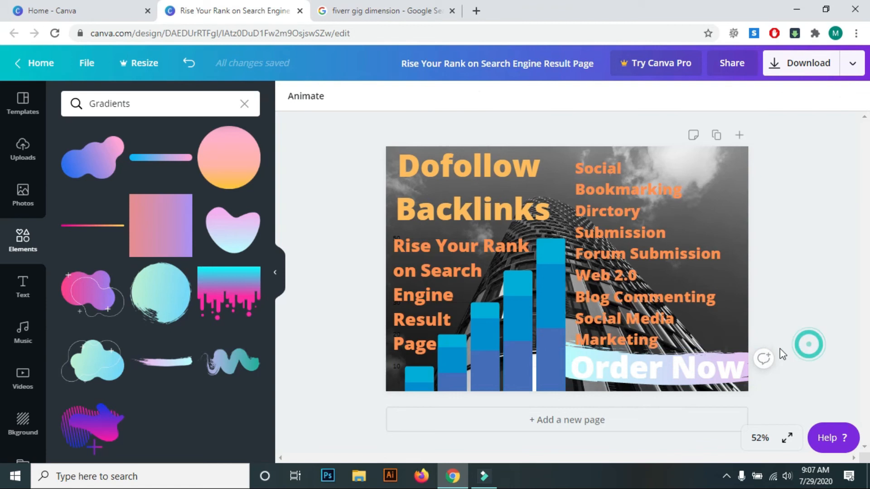
# - Recolor the brush stroke behind "Order Now", changing its pink to the document's medium blue and its aqua to the default palette's pink
pyautogui.click(570, 348)
pyautogui.click(316, 100)
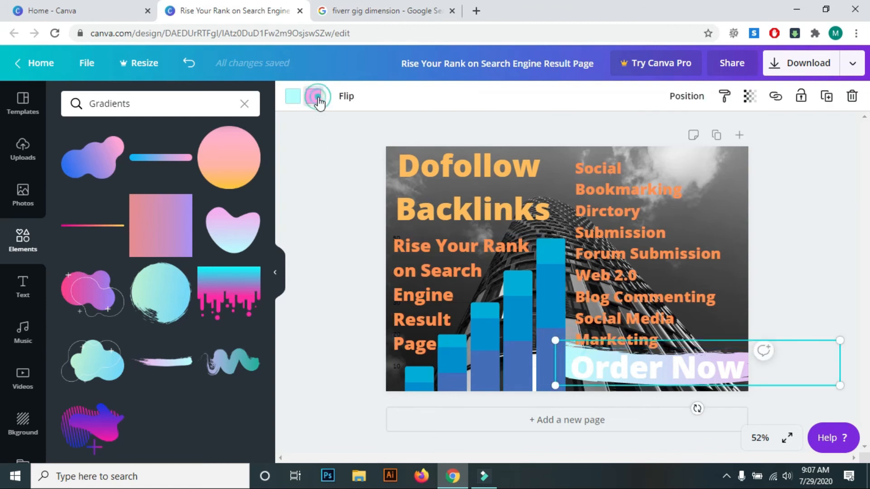
pyautogui.click(176, 227)
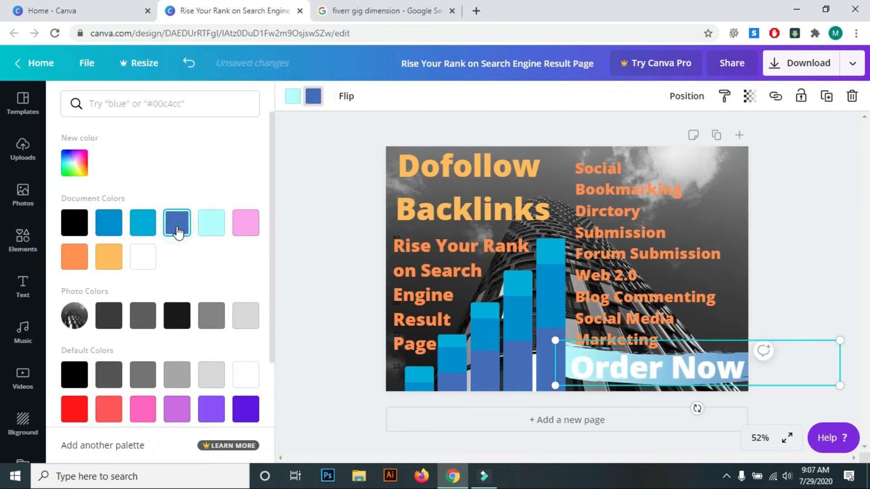
pyautogui.click(294, 100)
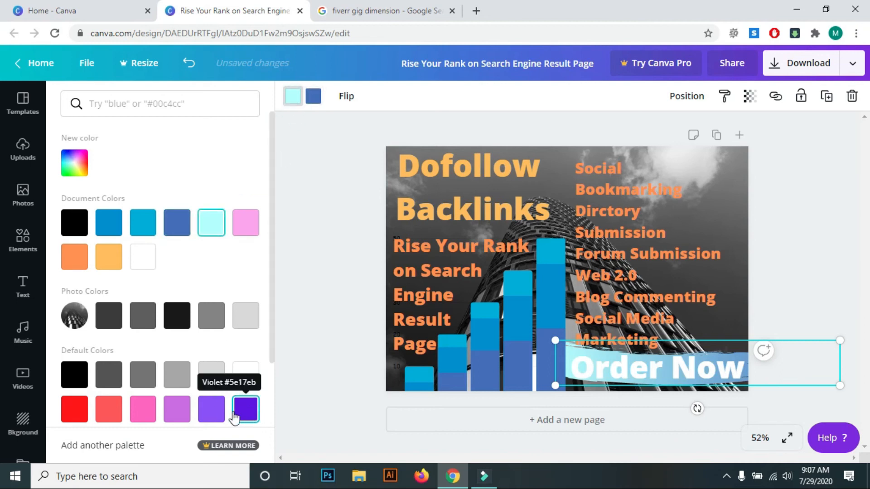
pyautogui.click(143, 410)
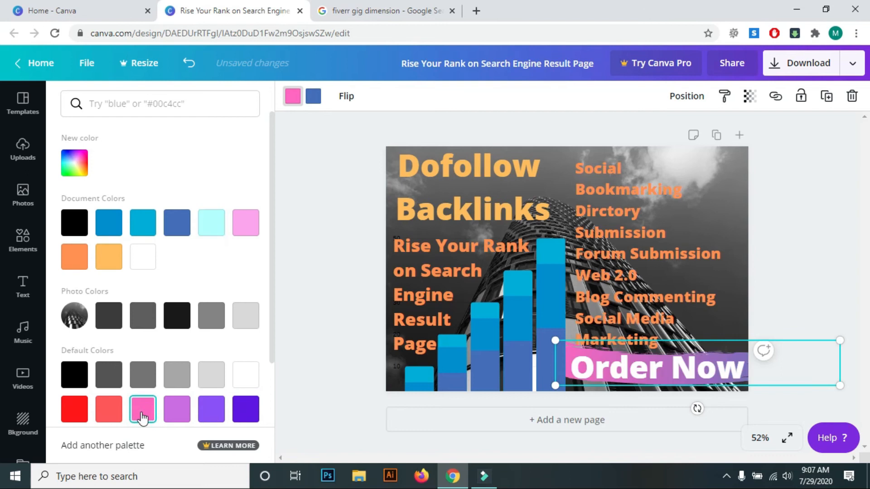
pyautogui.click(843, 219)
pyautogui.click(816, 225)
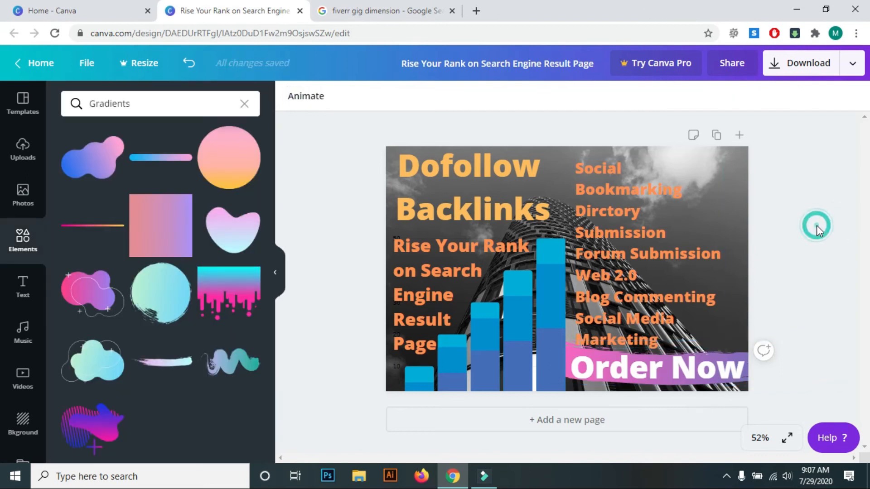
# - Add the blue and pink striped blob gradient and enlarge it over the "Dofollow Backlinks" heading
pyautogui.click(498, 208)
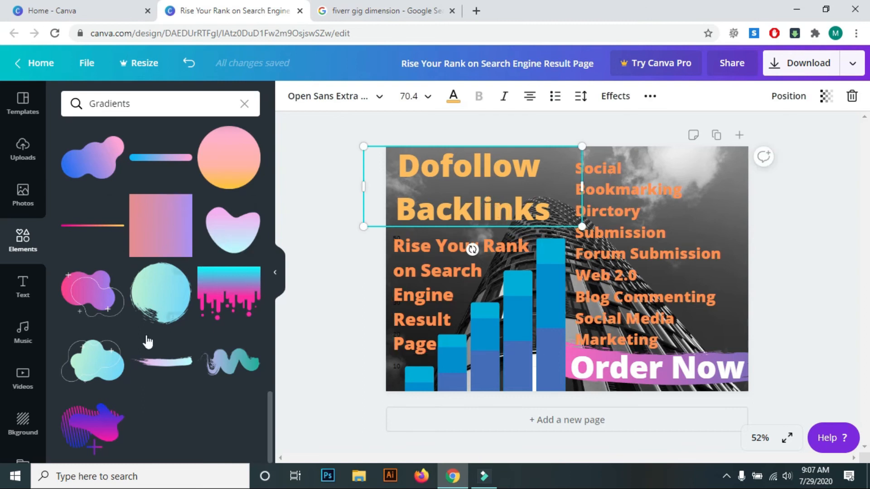
pyautogui.click(110, 419)
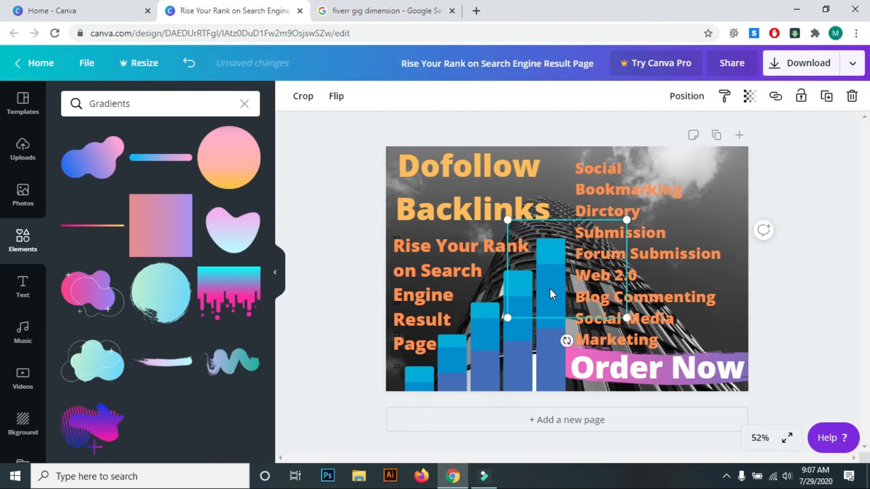
pyautogui.moveTo(562, 264); pyautogui.dragTo(510, 200)
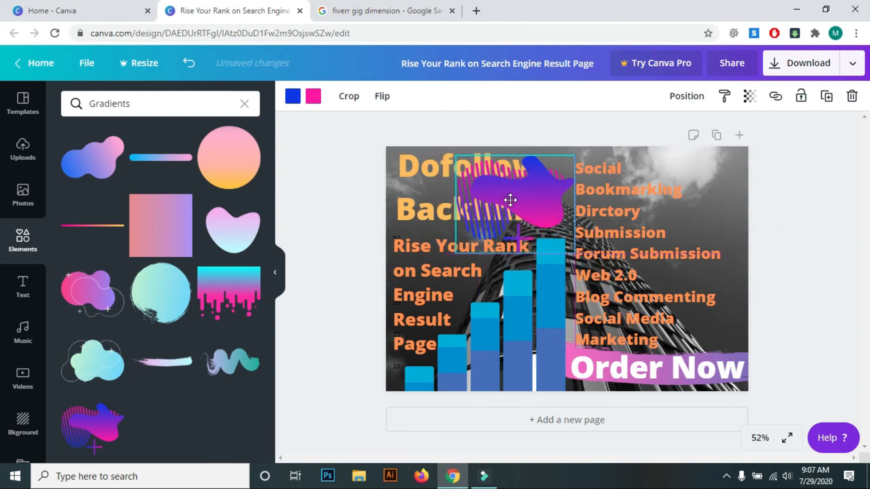
pyautogui.moveTo(457, 155); pyautogui.dragTo(355, 132)
pyautogui.moveTo(535, 195); pyautogui.dragTo(536, 202)
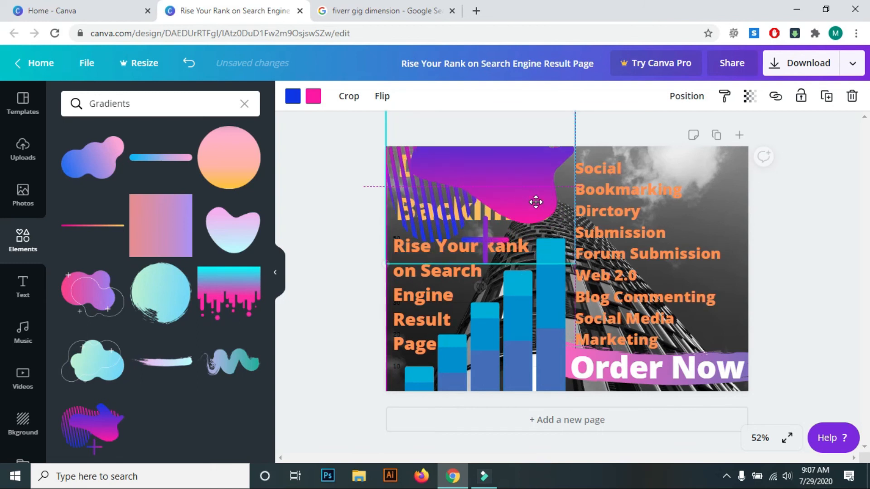
# - Flip the striped blob vertically and shift it up and left past the design's corner
pyautogui.click(382, 96)
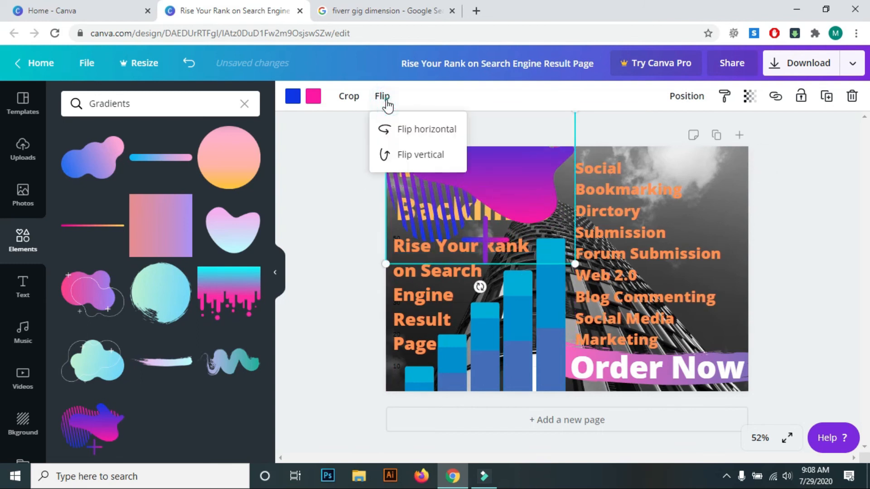
pyautogui.click(402, 144)
pyautogui.click(417, 121)
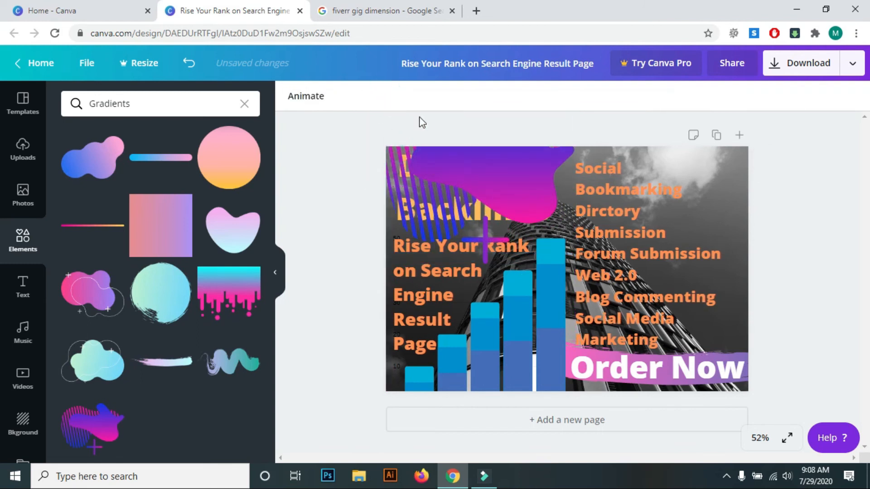
pyautogui.click(466, 174)
pyautogui.click(380, 96)
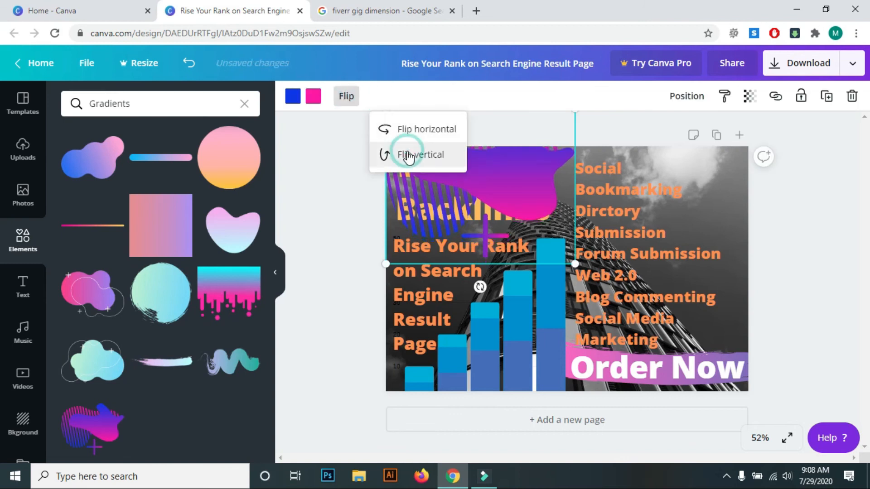
pyautogui.click(404, 153)
pyautogui.moveTo(495, 199)
pyautogui.mouseDown()
pyautogui.moveTo(471, 179)
pyautogui.moveTo(498, 185)
pyautogui.mouseUp()
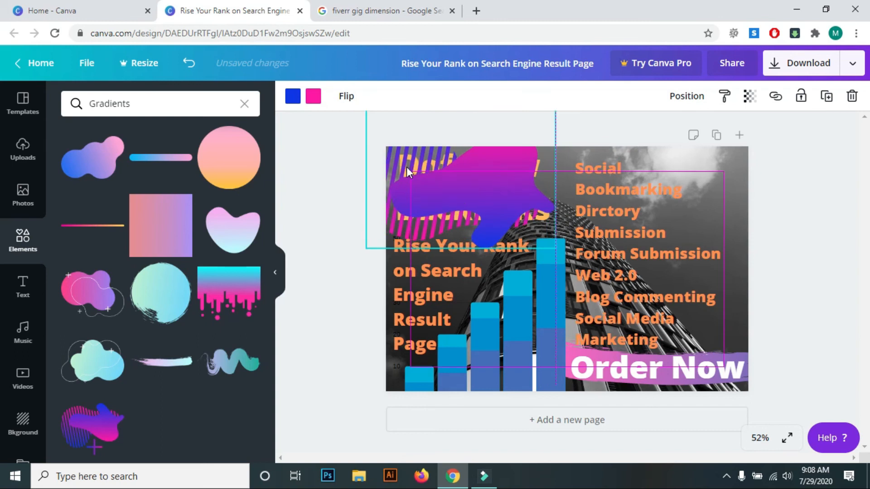
# - Enlarge the striped blob over the design's upper-left corner and send it behind the "Dofollow Backlinks" heading and the ranking headline
pyautogui.moveTo(556, 248); pyautogui.dragTo(617, 298)
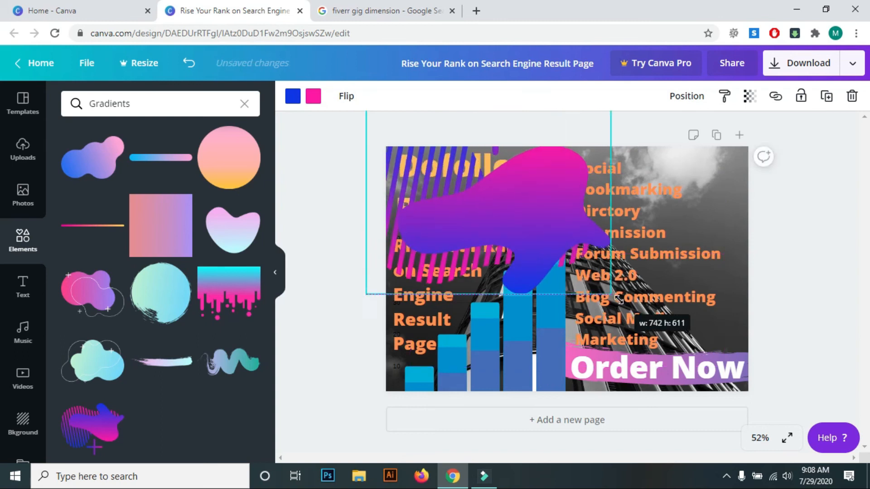
pyautogui.moveTo(548, 241); pyautogui.dragTo(486, 206)
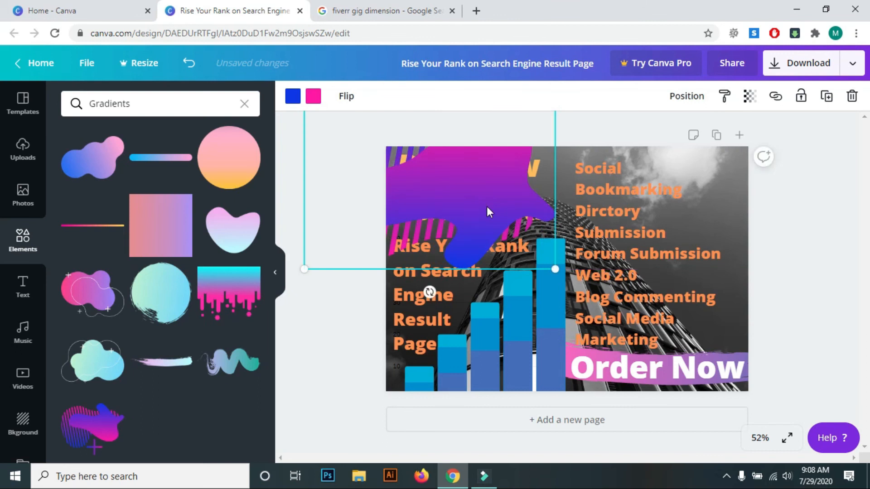
pyautogui.hotkey('ctrl', '[')
pyautogui.hotkey('ctrl', '[')
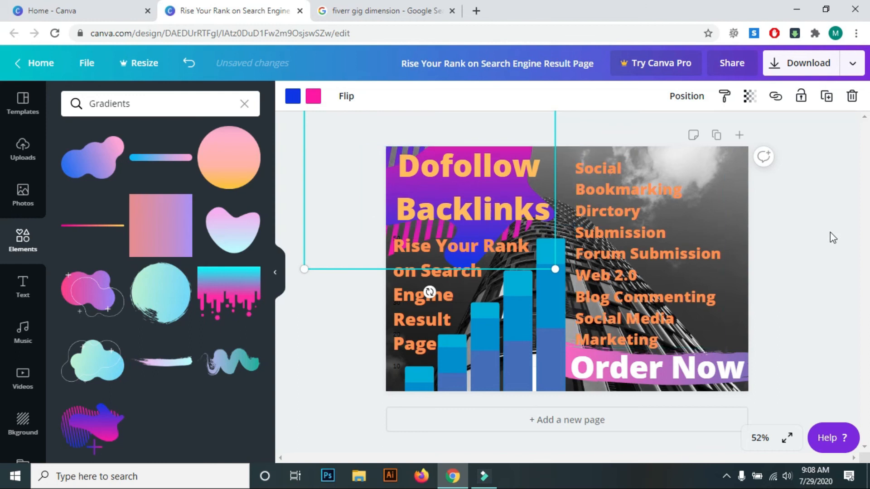
pyautogui.click(755, 238)
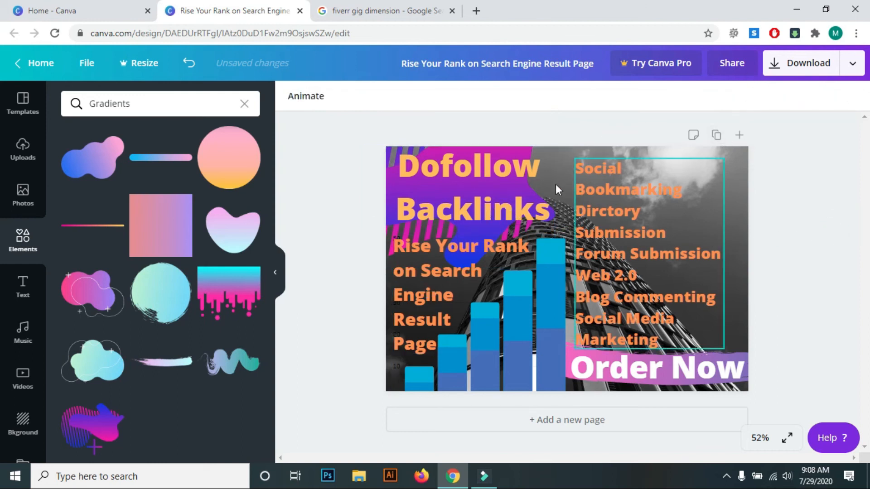
pyautogui.click(506, 192)
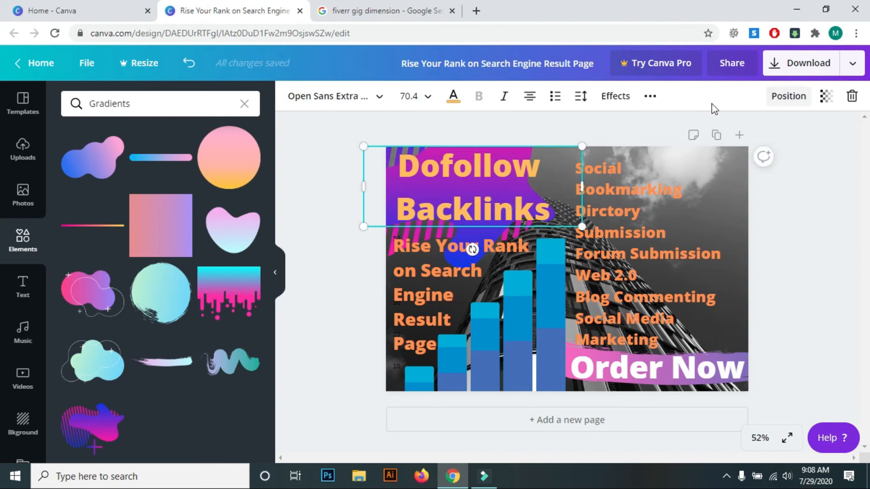
pyautogui.click(826, 97)
pyautogui.click(780, 206)
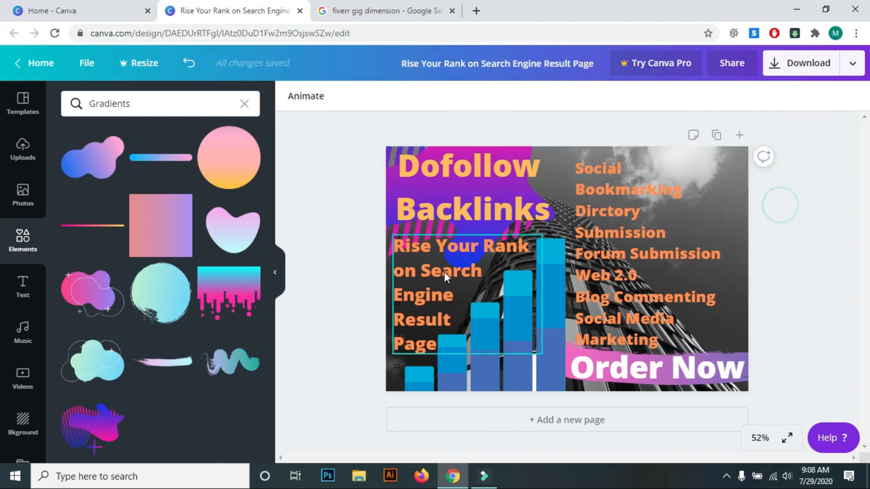
# - Set the transparency of the striped blob behind the "Dofollow Backlinks" heading to 39
pyautogui.click(477, 226)
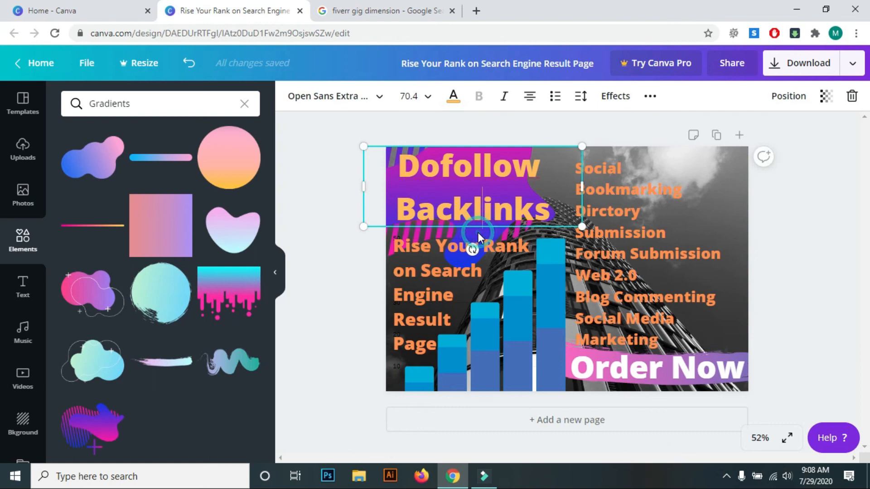
pyautogui.click(422, 230)
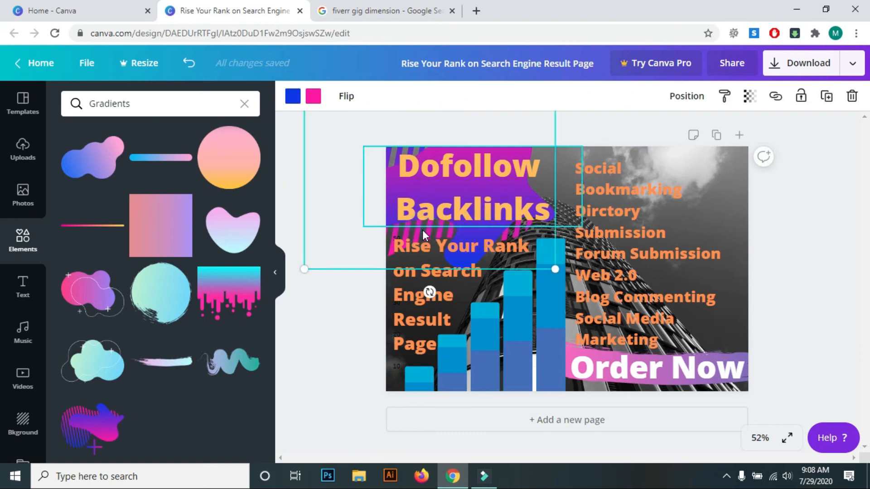
pyautogui.click(758, 102)
pyautogui.moveTo(717, 134); pyautogui.dragTo(664, 159)
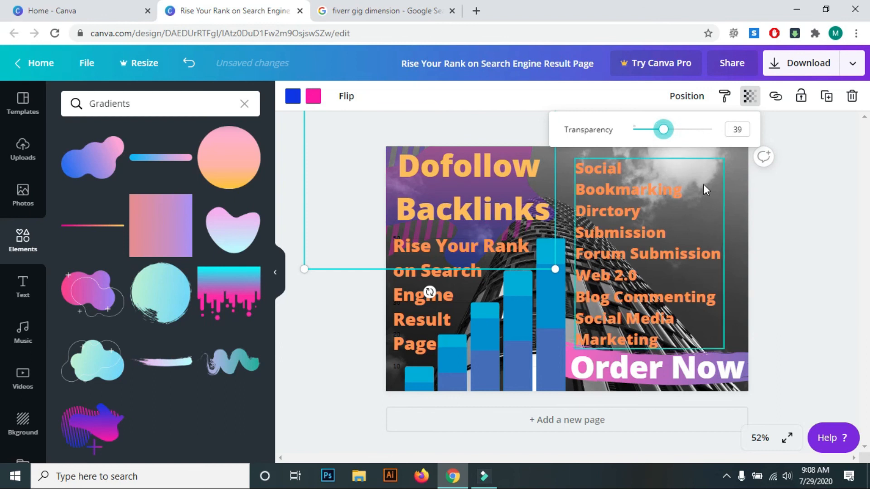
pyautogui.click(785, 199)
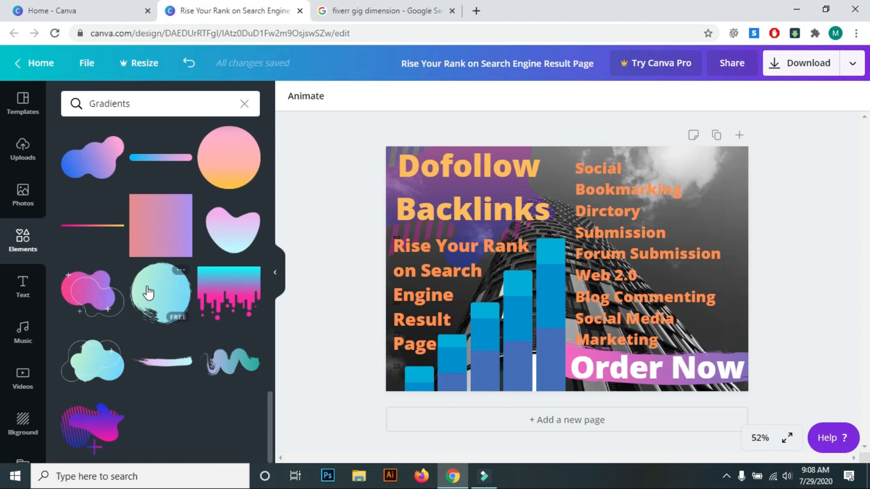
# - Add the pink and lilac zigzag brush stroke gradient, place it over the design's upper-right corner and rotate it clockwise
pyautogui.scroll(-5, 196, 199)
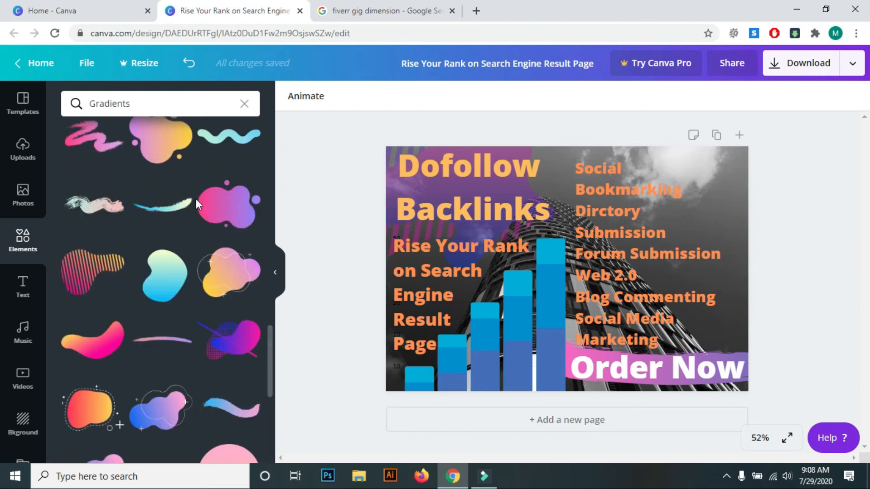
pyautogui.scroll(4, 209, 225)
pyautogui.scroll(-3, 132, 220)
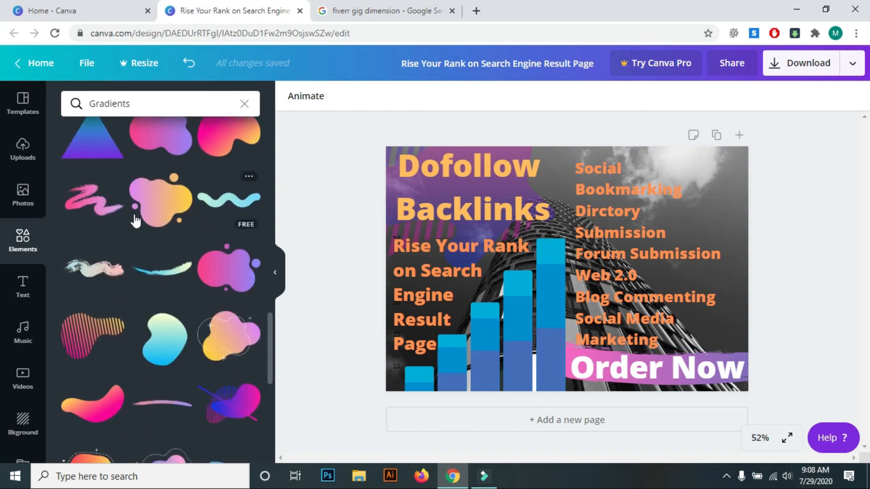
pyautogui.click(97, 195)
pyautogui.moveTo(580, 274)
pyautogui.mouseDown()
pyautogui.moveTo(659, 174)
pyautogui.moveTo(742, 154)
pyautogui.mouseUp()
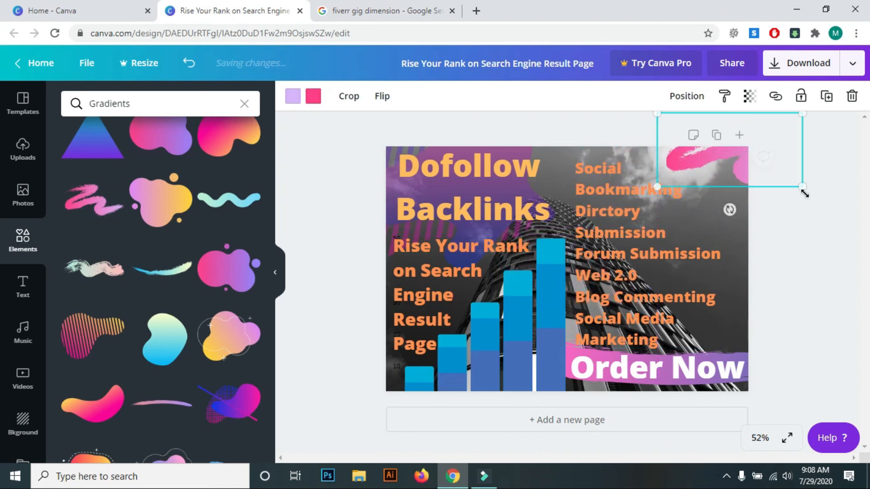
pyautogui.moveTo(730, 211)
pyautogui.mouseDown()
pyautogui.moveTo(736, 247)
pyautogui.moveTo(721, 253)
pyautogui.mouseUp()
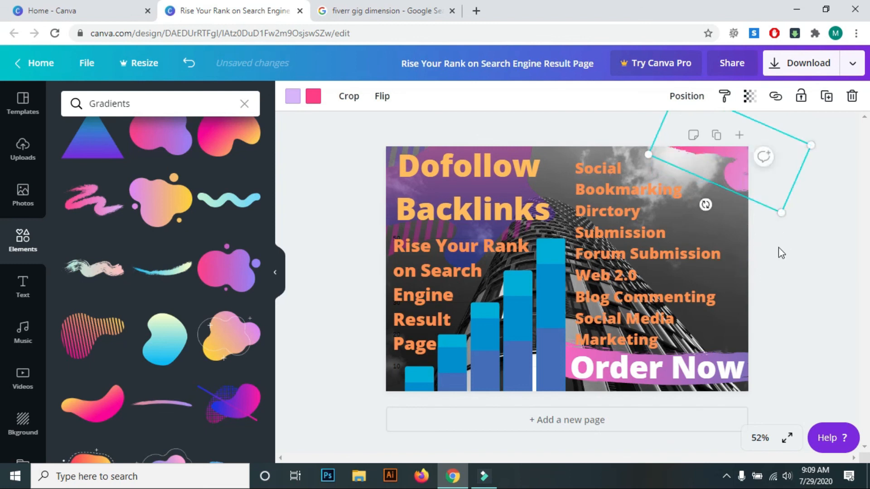
pyautogui.click(802, 270)
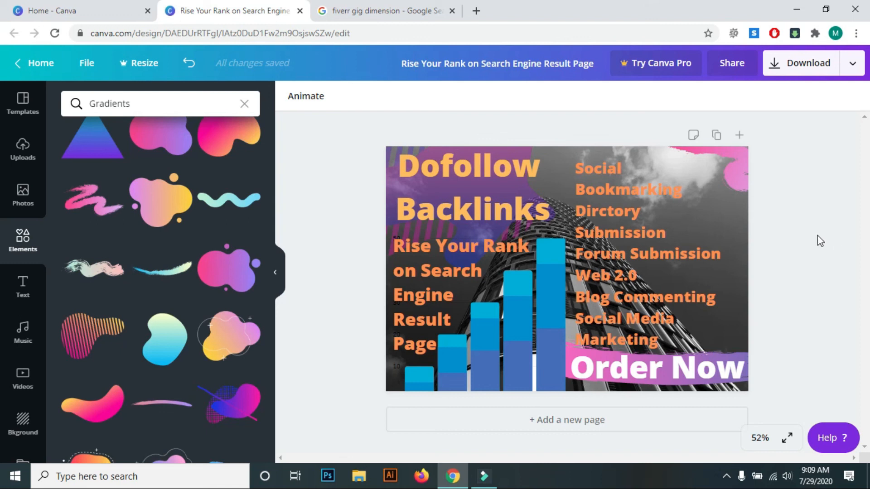
# - Collapse the elements library and shift the pink brush stroke in the design's upper-right corner slightly left and down
pyautogui.click(278, 274)
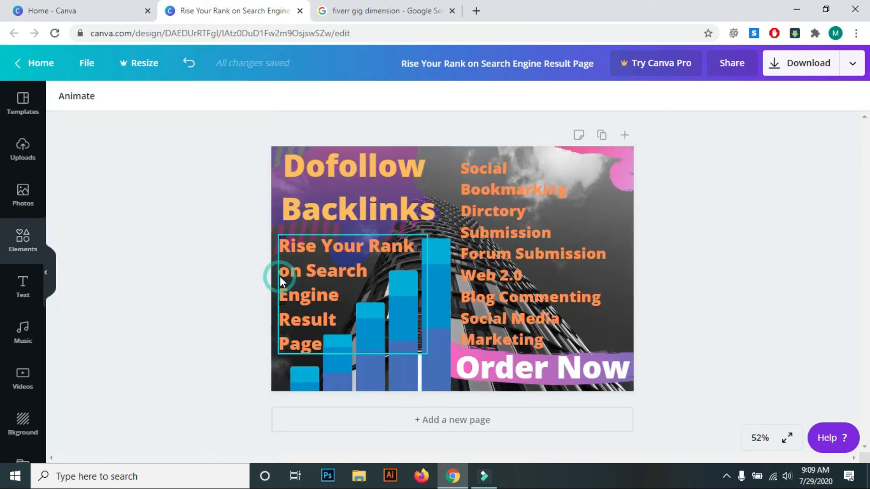
pyautogui.click(821, 68)
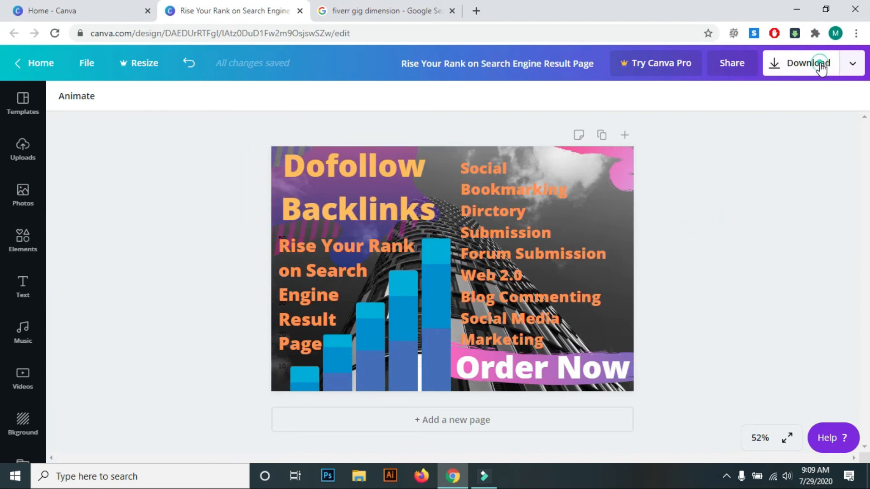
pyautogui.click(776, 279)
pyautogui.moveTo(621, 174); pyautogui.dragTo(615, 178)
pyautogui.click(723, 202)
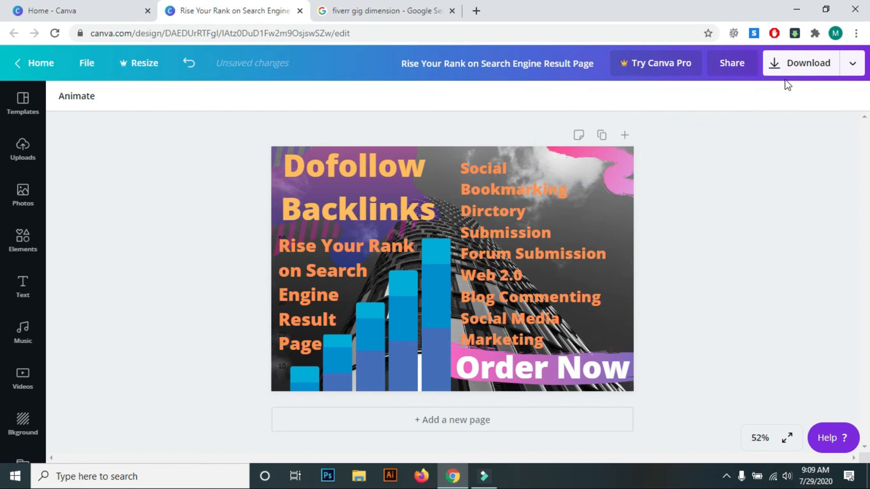
# - Download the design as a PNG at 1100 x 744 px and open the downloaded image
pyautogui.click(811, 64)
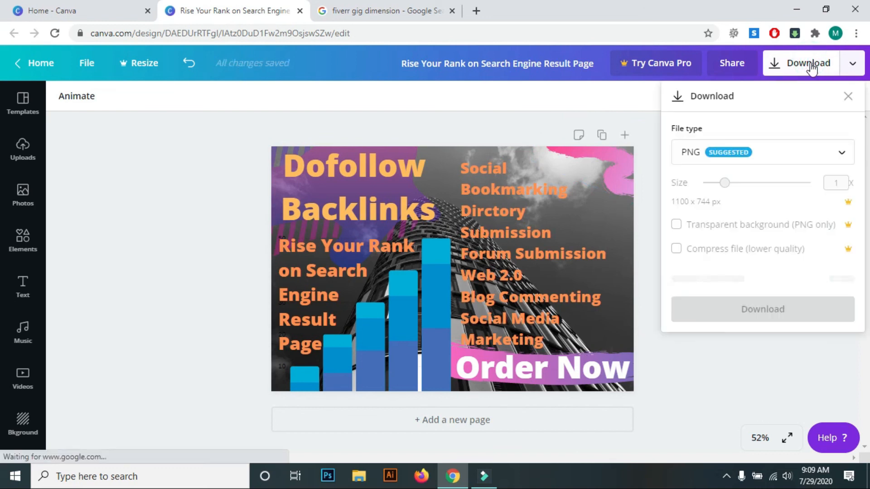
pyautogui.click(772, 153)
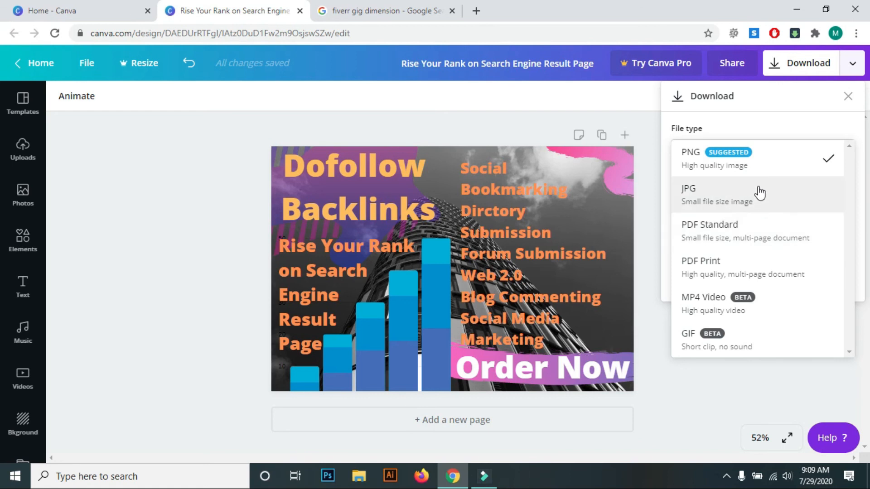
pyautogui.click(790, 168)
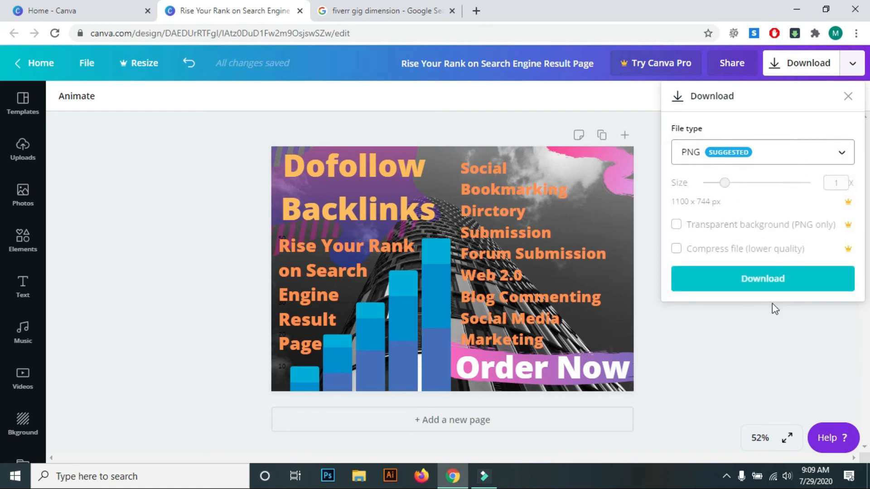
pyautogui.click(767, 279)
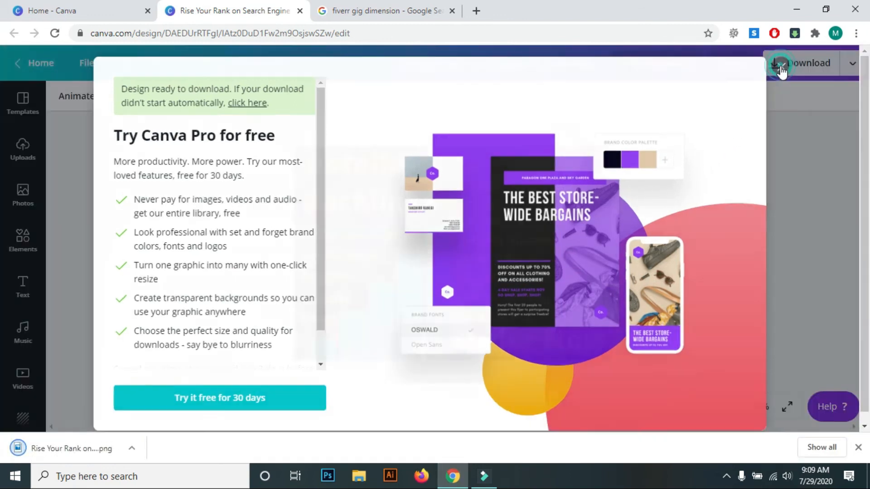
pyautogui.click(783, 67)
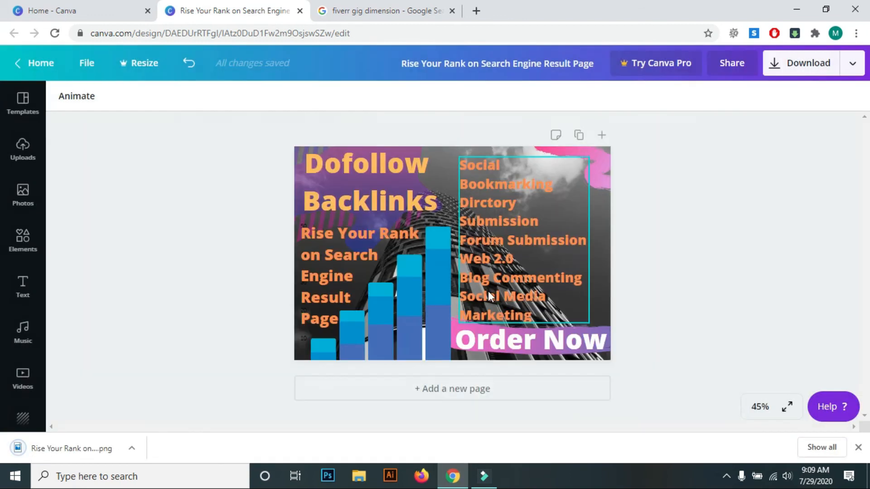
pyautogui.click(93, 458)
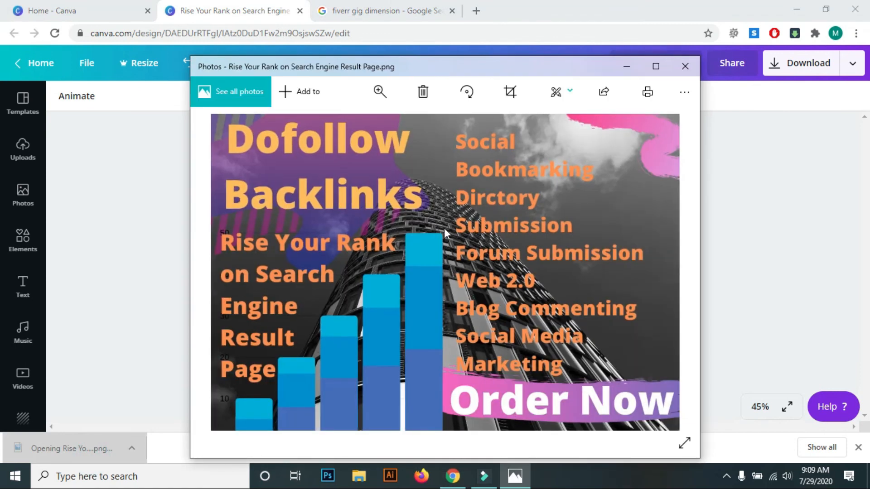